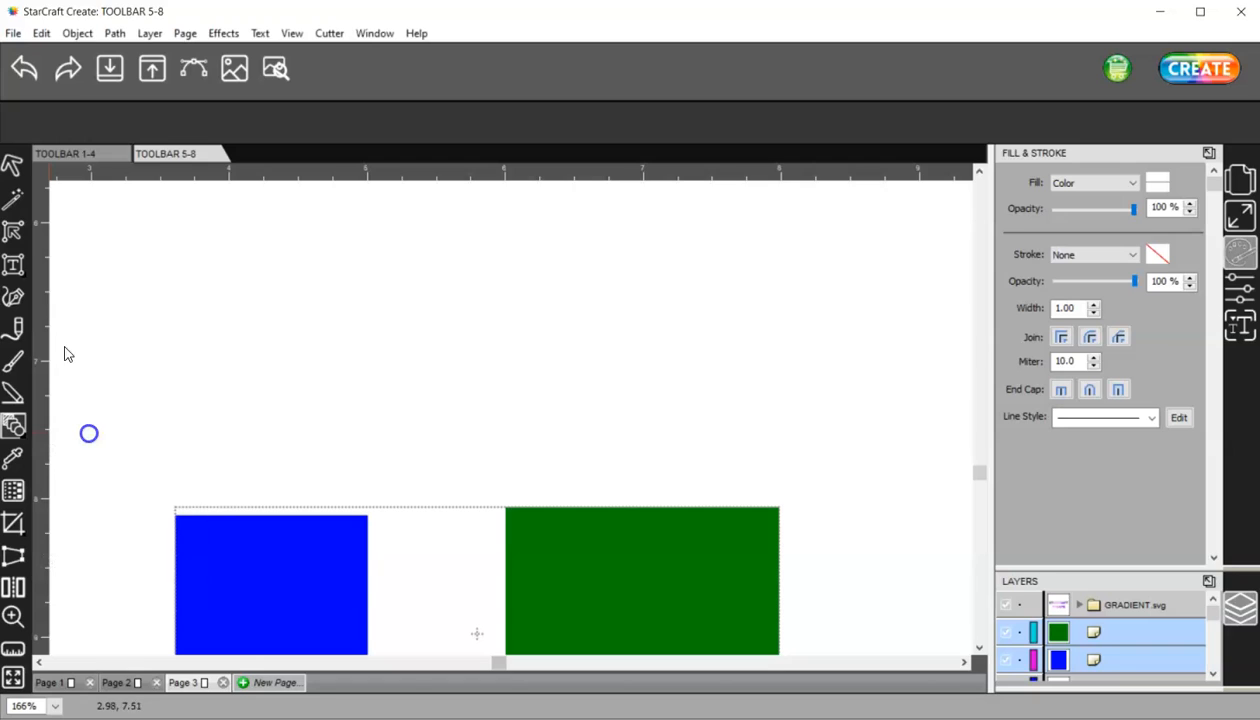
Draw a small upright rectangle in the empty area above the large blue and green rectangles.
{"action": "left_click_drag", "start_coordinate": [82, 251], "coordinate": [133, 337]}
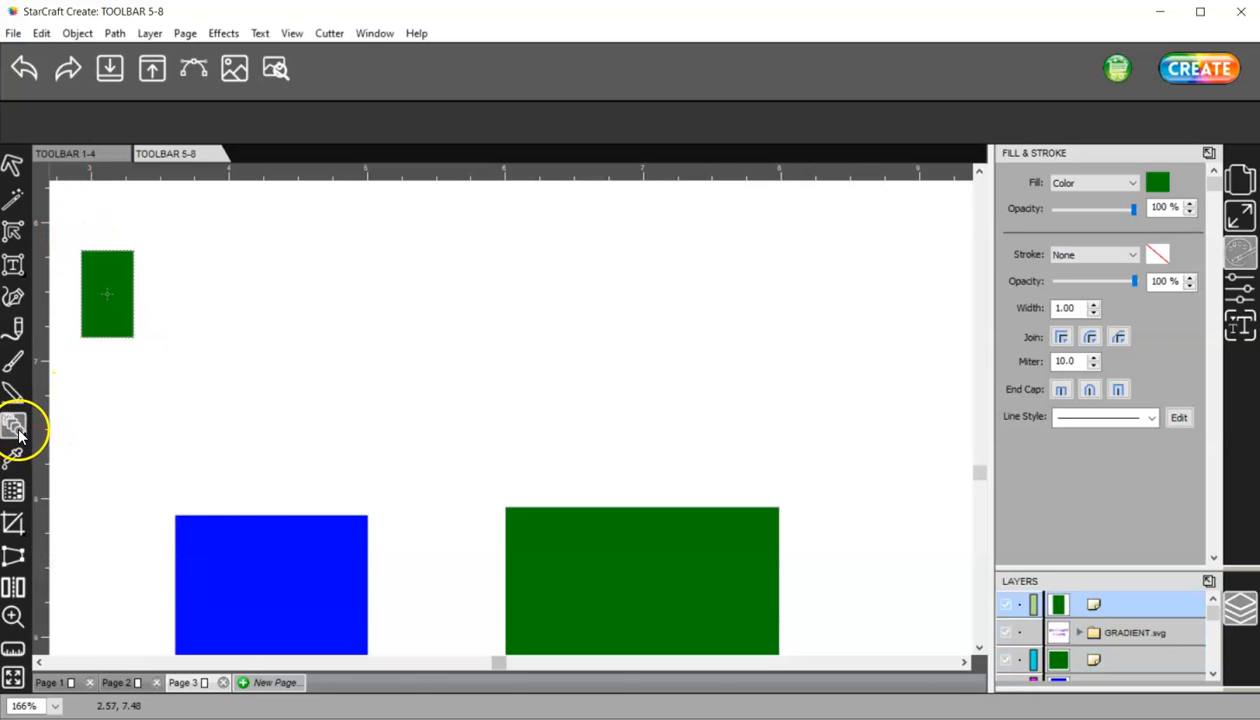
Draw a rounded rectangle just right of the small rectangle and set its corner radius to 0.150 in.
{"action": "left_click", "coordinate": [19, 433]}
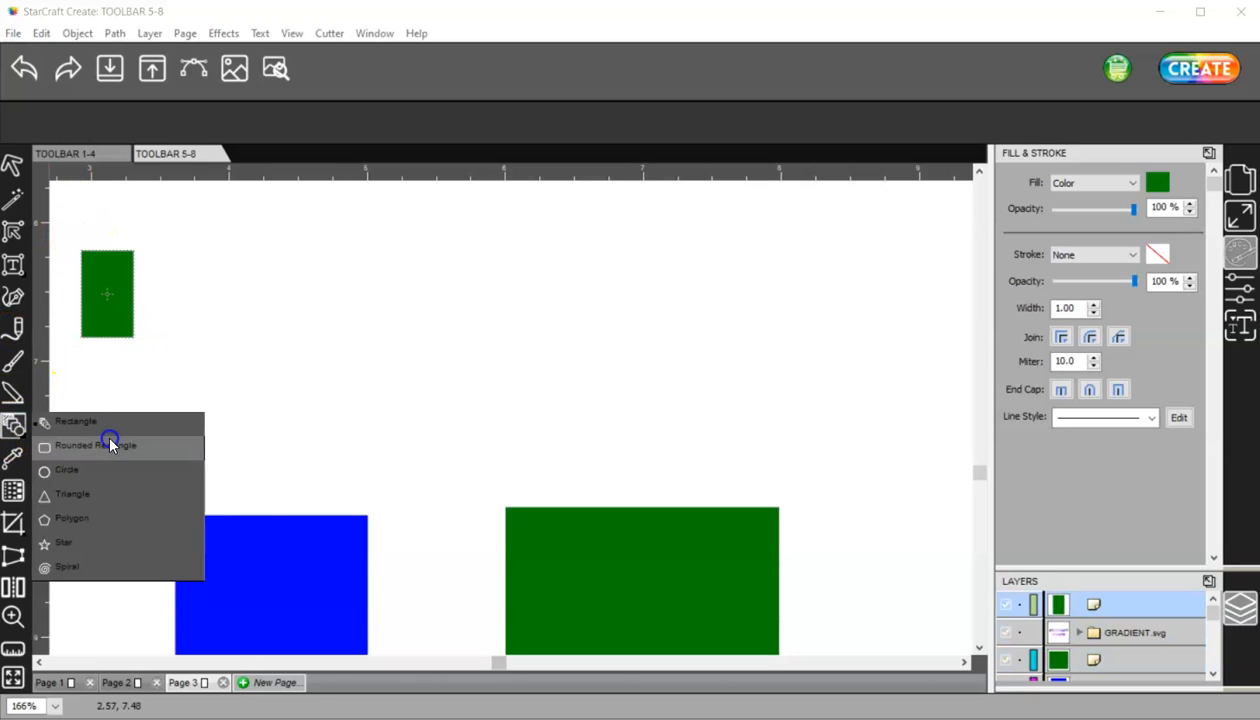
{"action": "left_click", "coordinate": [145, 446]}
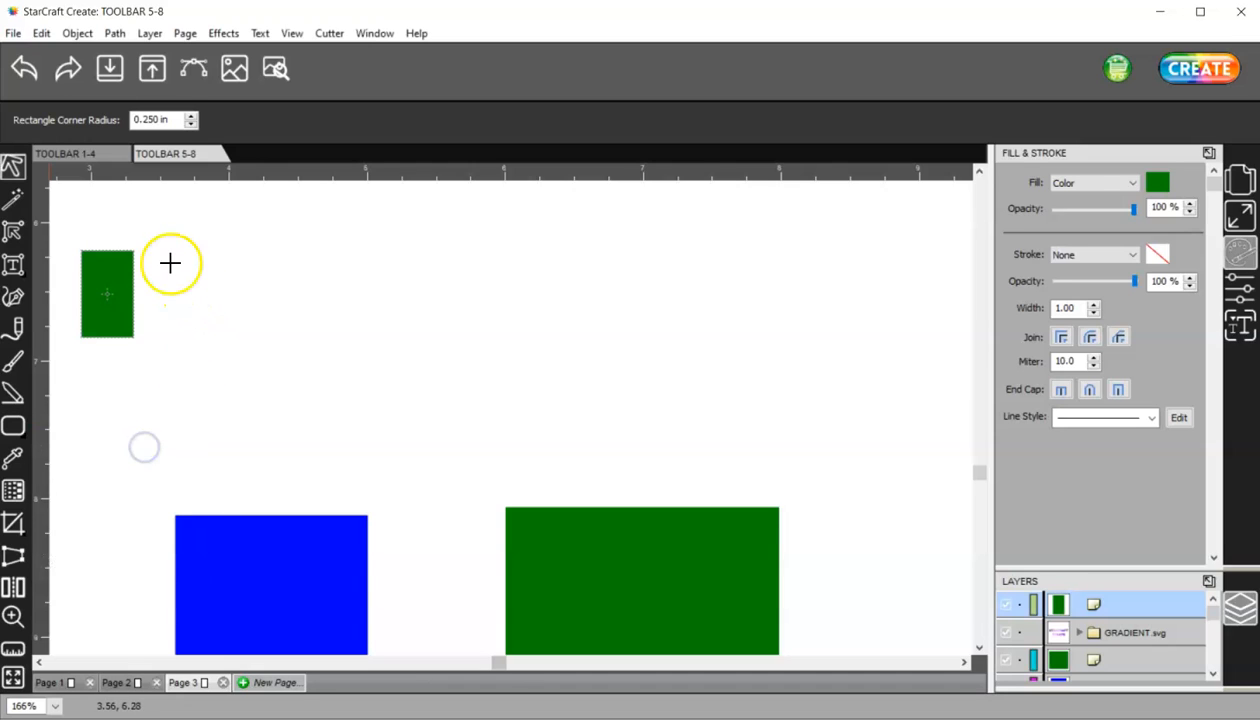
{"action": "left_click_drag", "start_coordinate": [163, 256], "coordinate": [223, 336]}
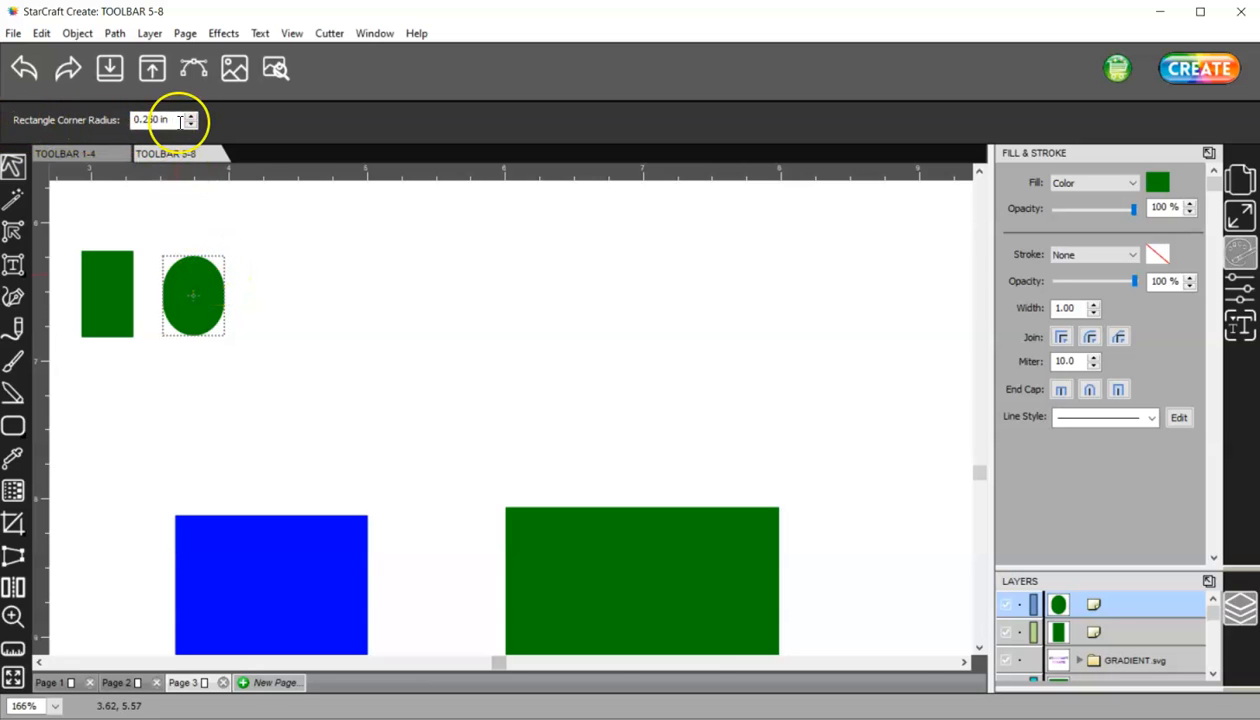
{"action": "left_click", "coordinate": [190, 125]}
{"action": "left_click", "coordinate": [190, 125]}
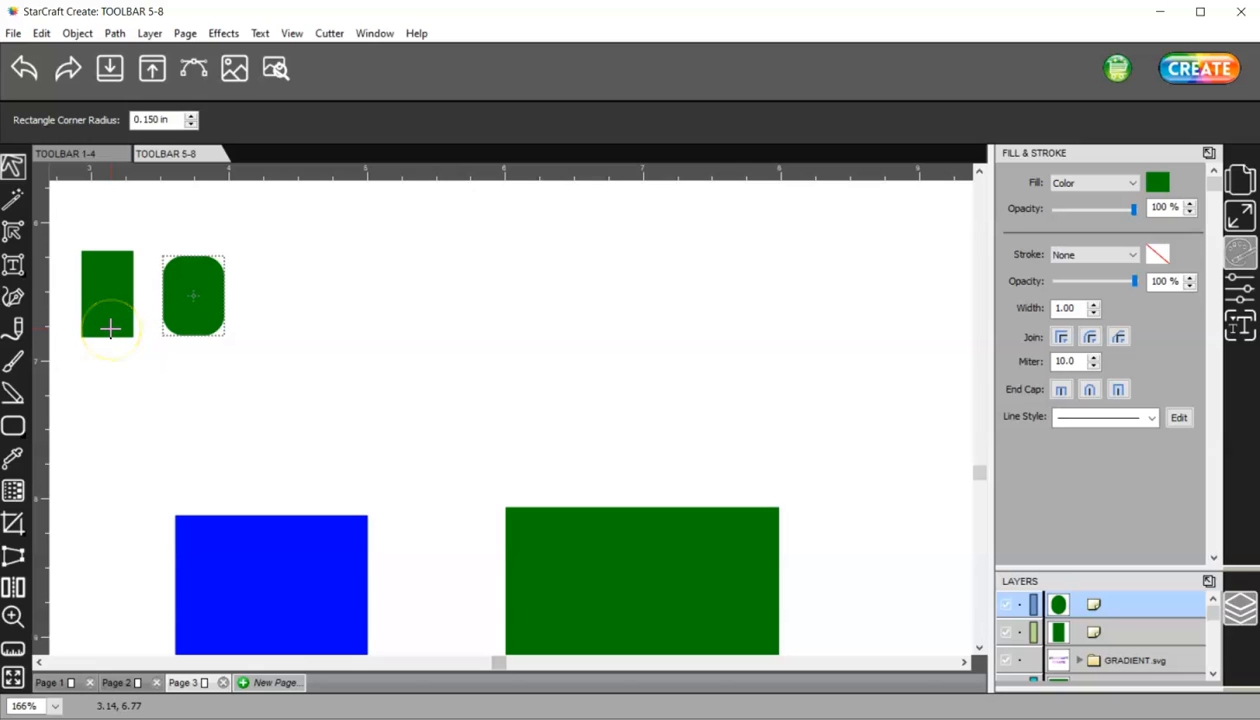
Draw a circle of similar height to the right of the rounded rectangle.
{"action": "left_click", "coordinate": [18, 430]}
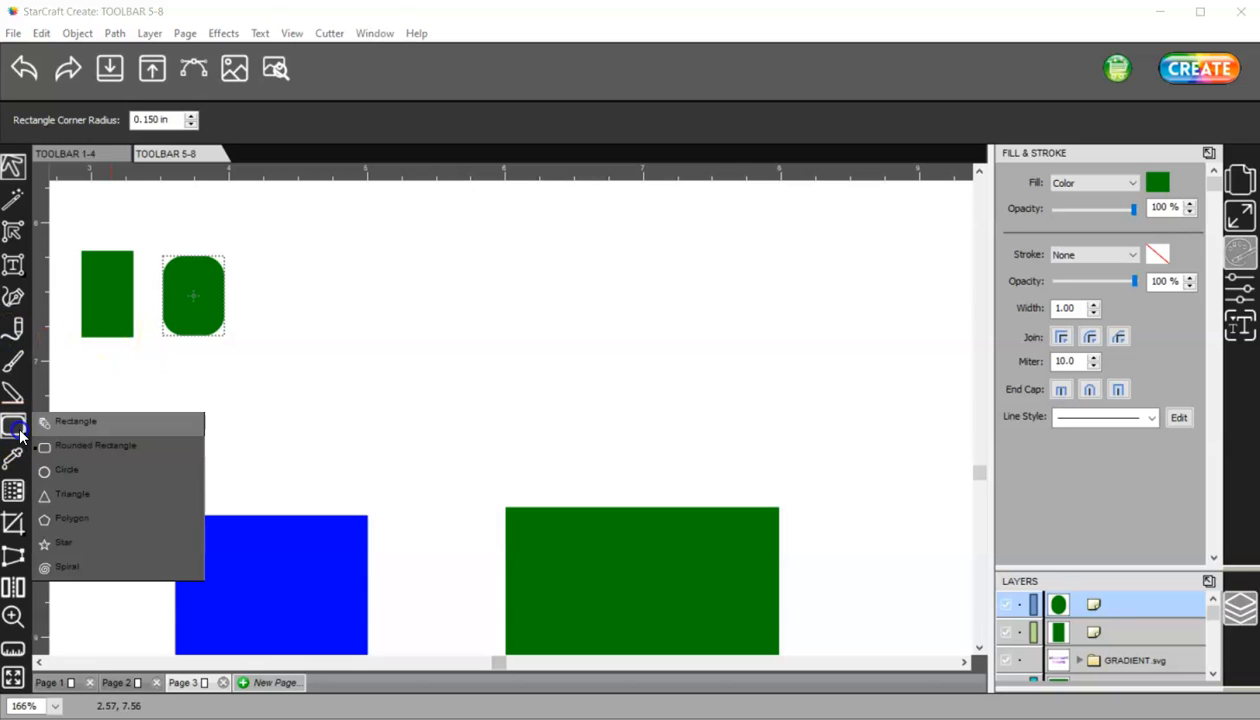
{"action": "left_click", "coordinate": [98, 470]}
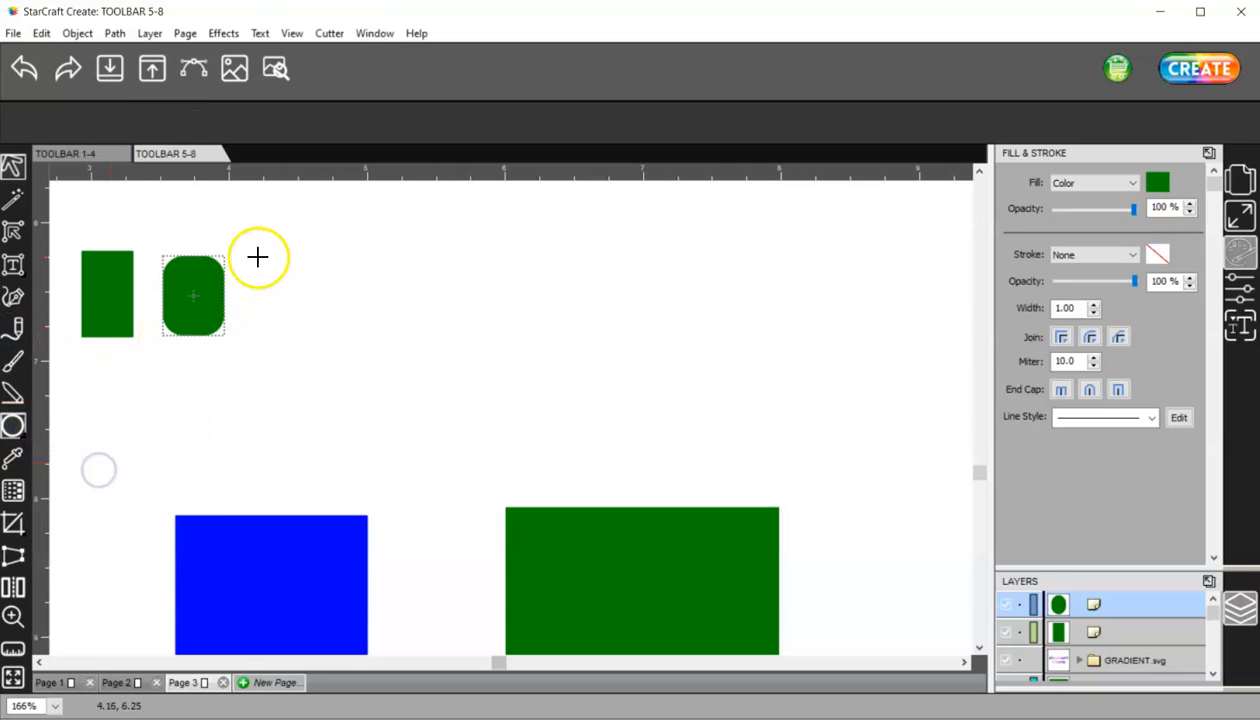
{"action": "left_click_drag", "start_coordinate": [251, 258], "coordinate": [336, 339]}
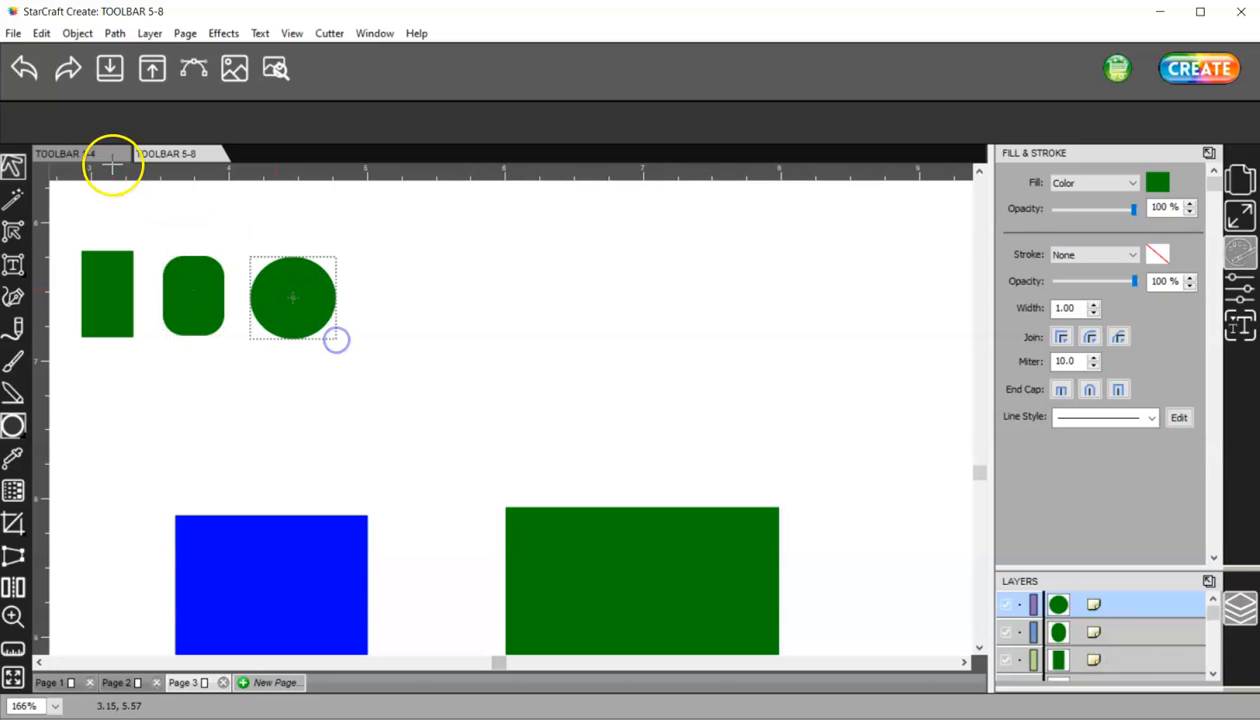
{"action": "left_click", "coordinate": [16, 426]}
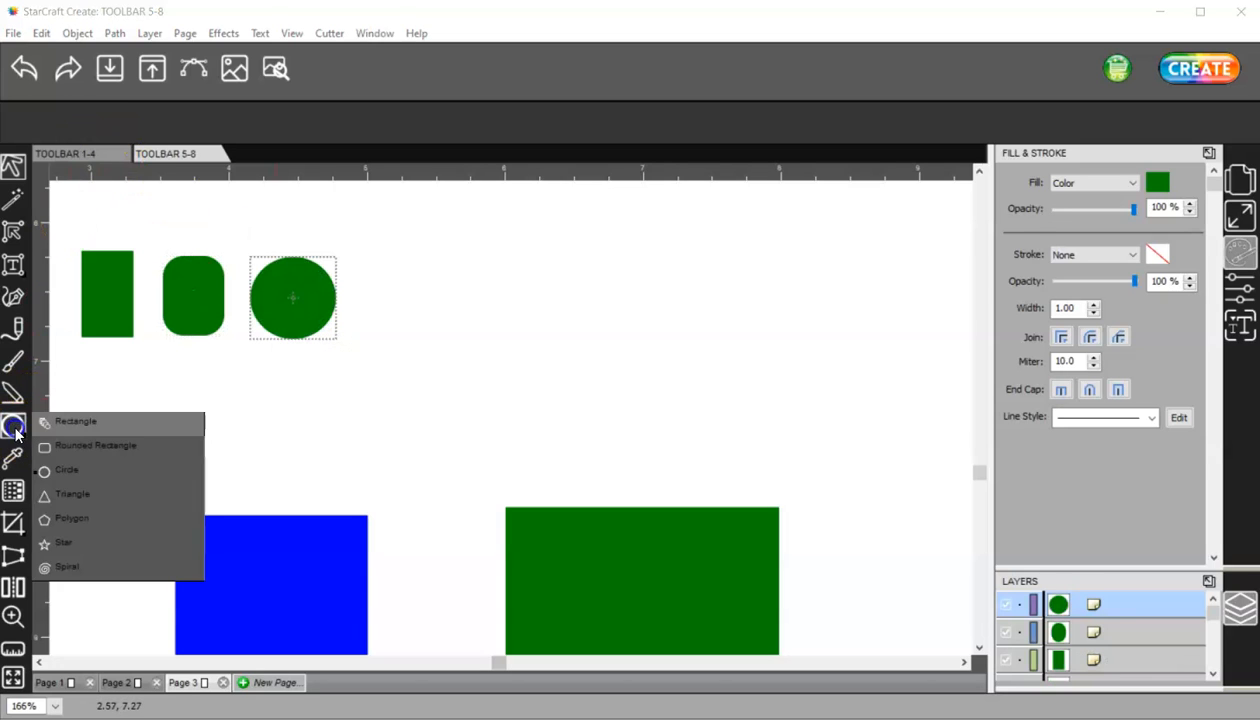
{"action": "left_click", "coordinate": [108, 428]}
{"action": "left_click", "coordinate": [108, 428]}
{"action": "left_click", "coordinate": [14, 426]}
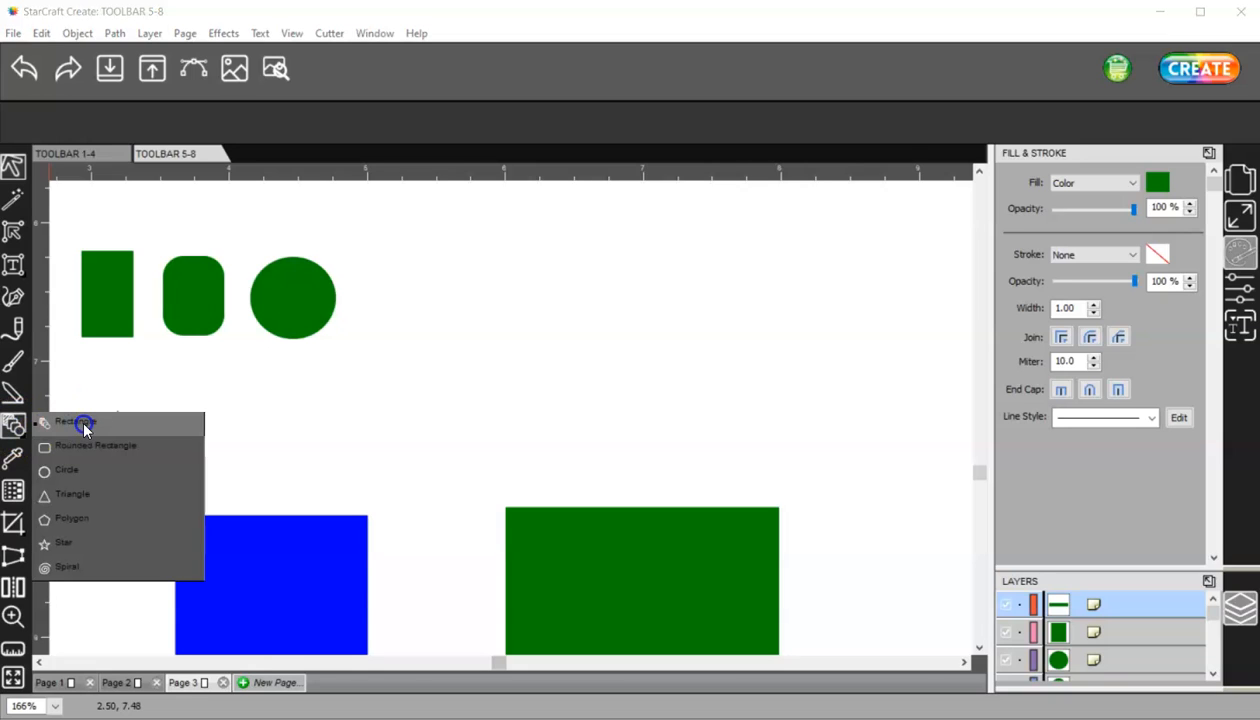
{"action": "left_click", "coordinate": [84, 426]}
{"action": "left_click", "coordinate": [12, 430]}
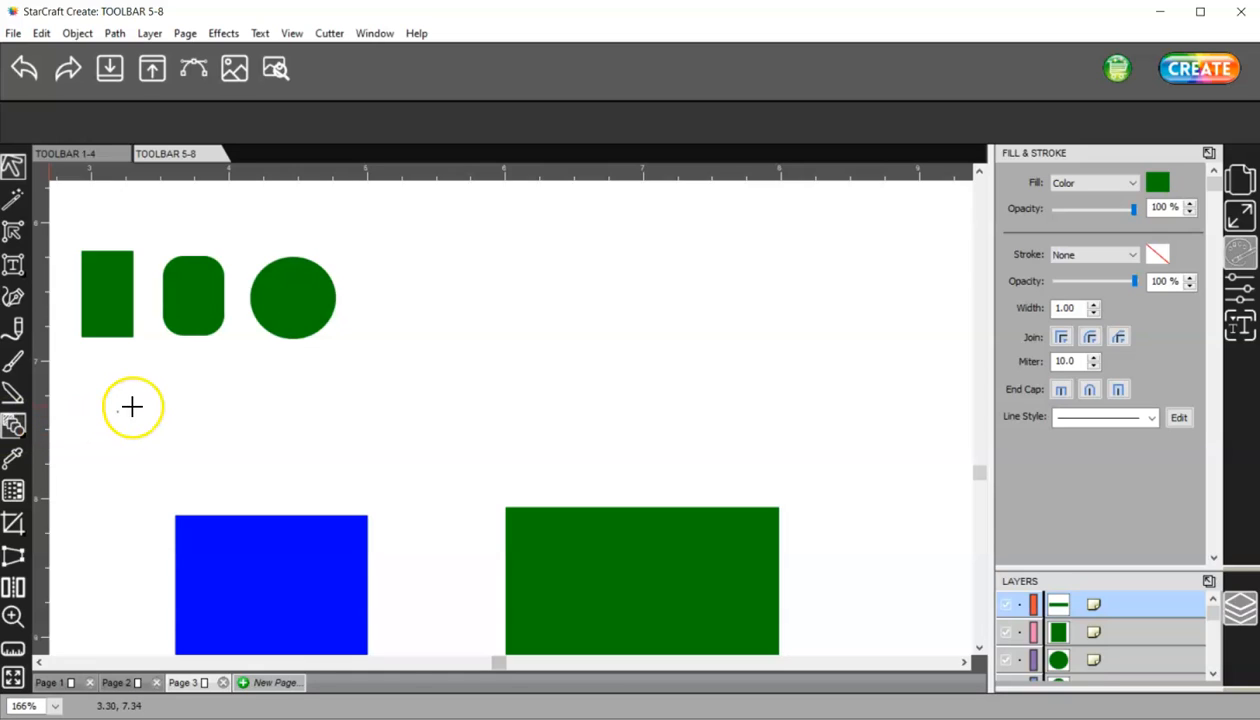
Examine the tiny stray shapes below the row of shapes and display the full list of layers.
{"action": "scroll", "coordinate": [112, 411], "scroll_direction": "up", "scroll_amount": 5, "text": "ctrl"}
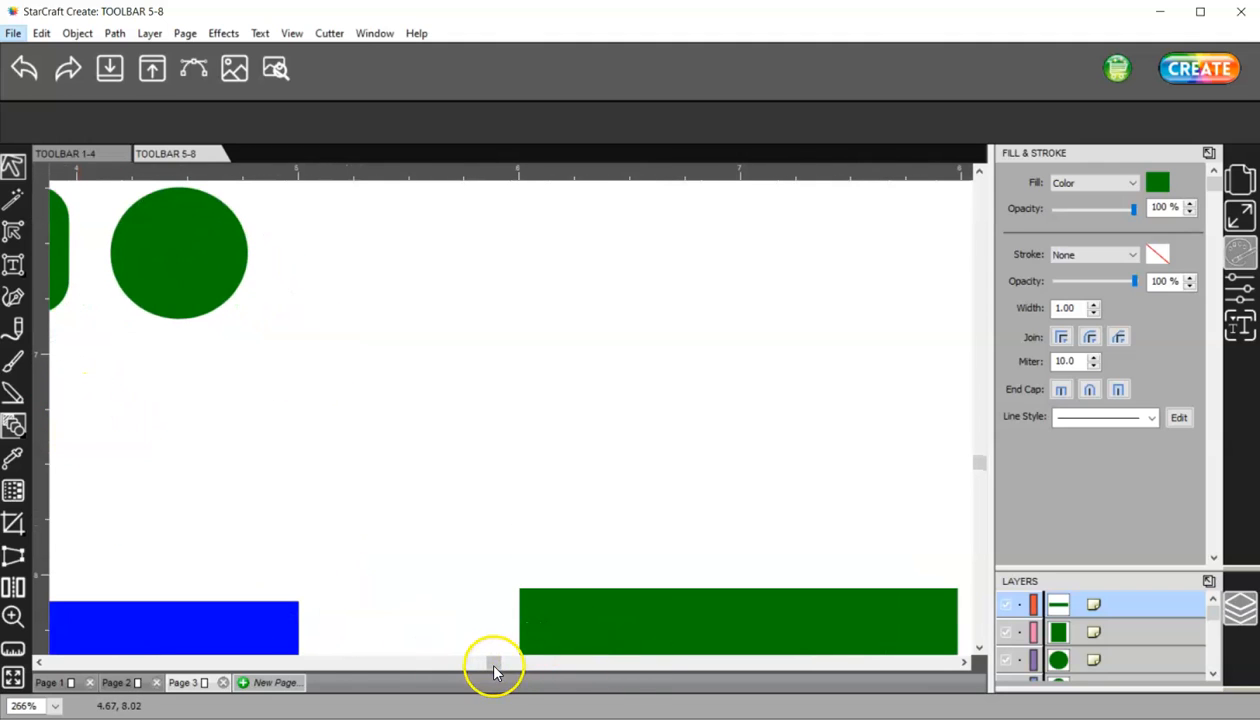
{"action": "left_click_drag", "start_coordinate": [493, 662], "coordinate": [262, 666]}
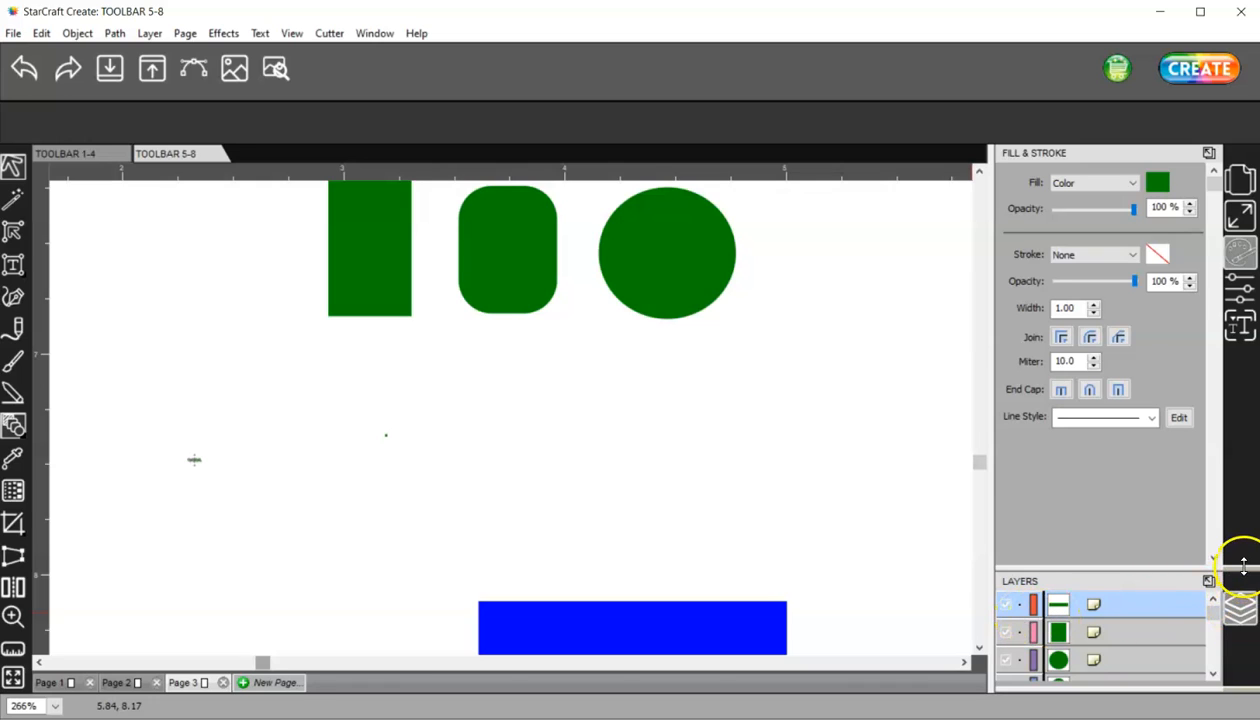
{"action": "left_click", "coordinate": [1241, 369]}
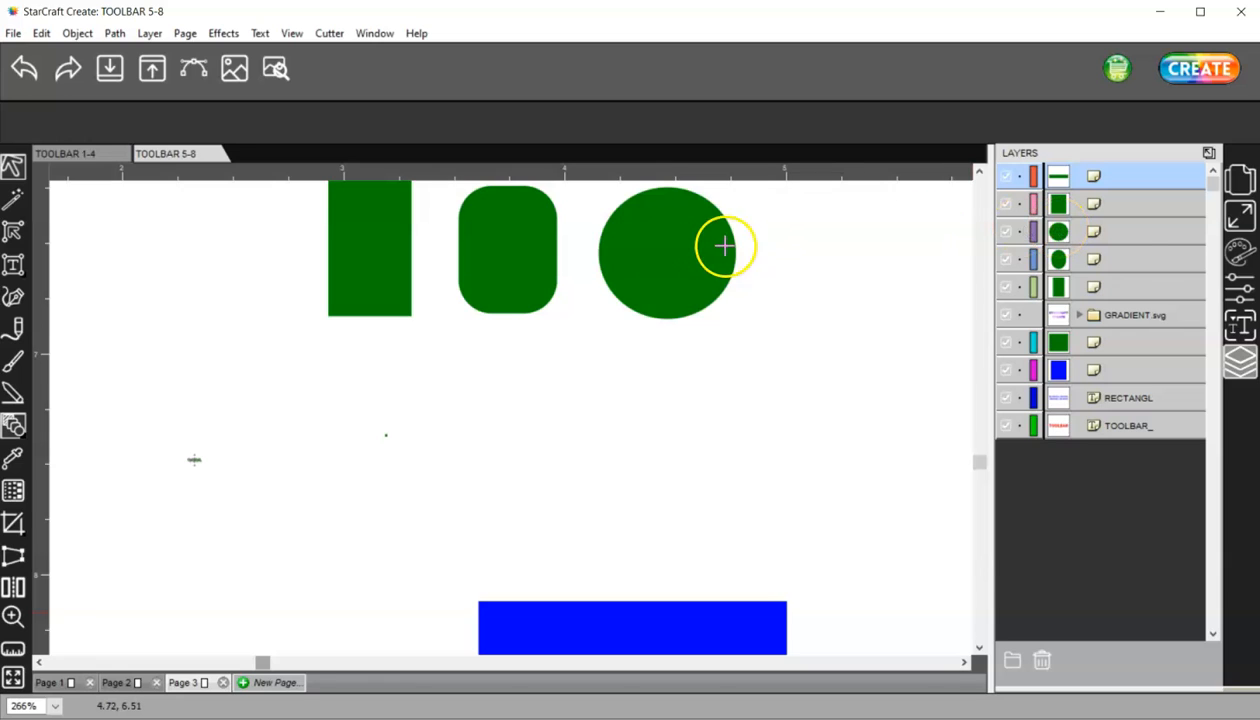
Delete the rounded rectangle's layer and undo the deletion.
{"action": "left_click", "coordinate": [1115, 260]}
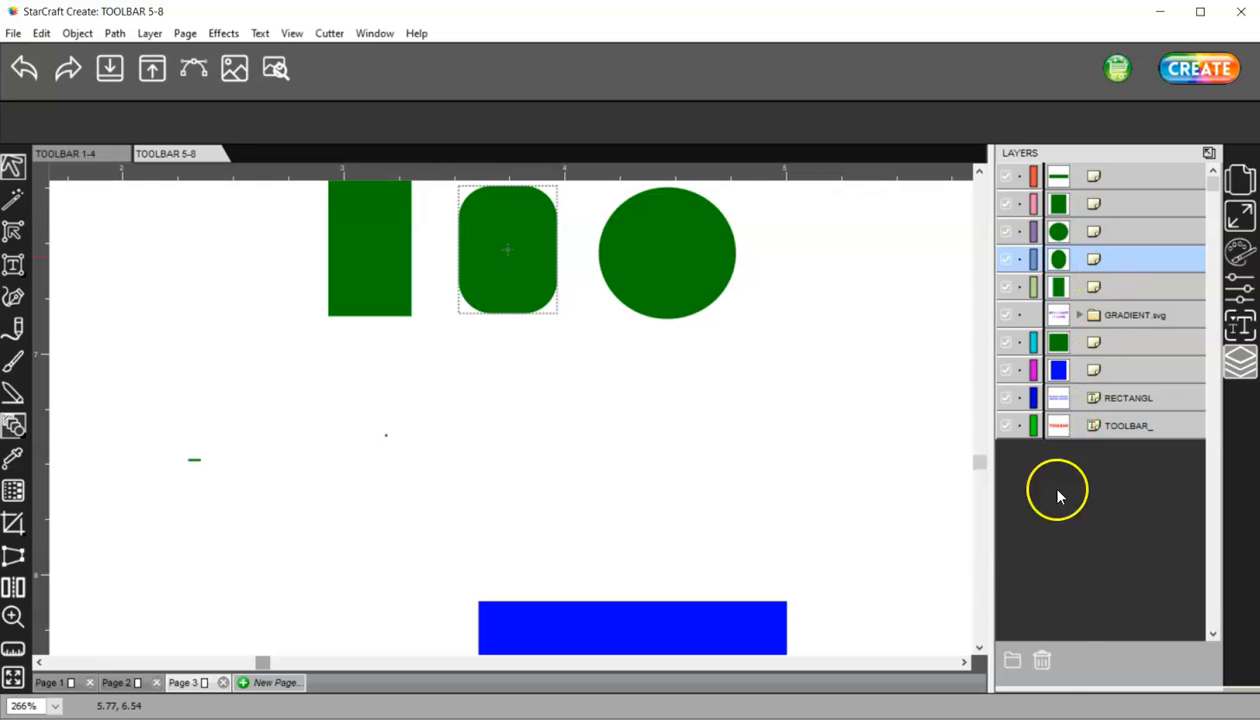
{"action": "left_click", "coordinate": [1041, 661]}
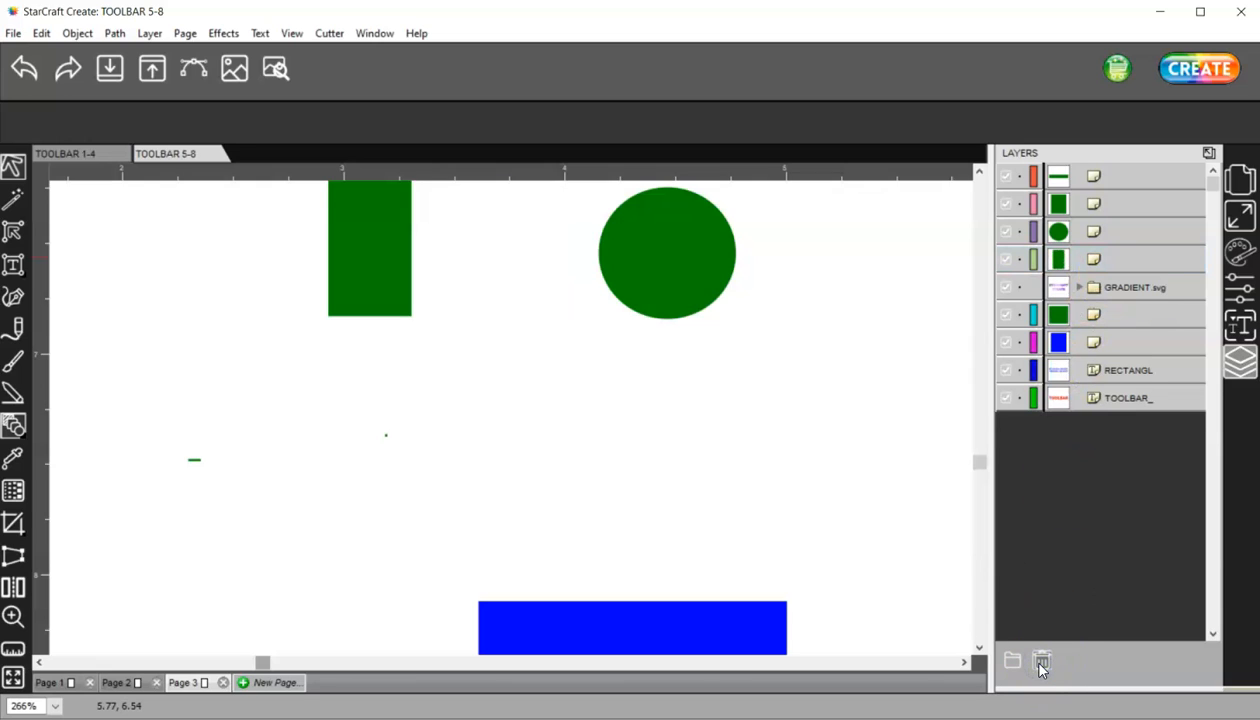
{"action": "left_click", "coordinate": [27, 72]}
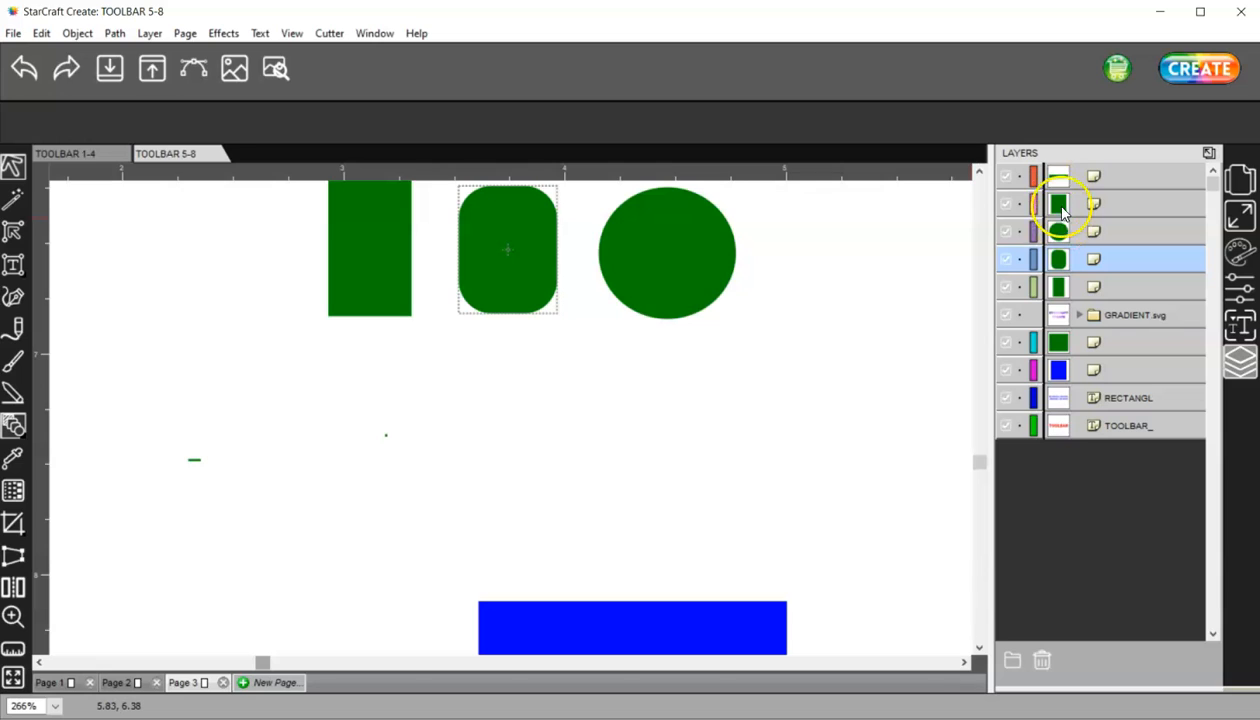
Delete the two tiny stray rectangles, the dot and the short dash, below the row of shapes.
{"action": "left_click", "coordinate": [1096, 204]}
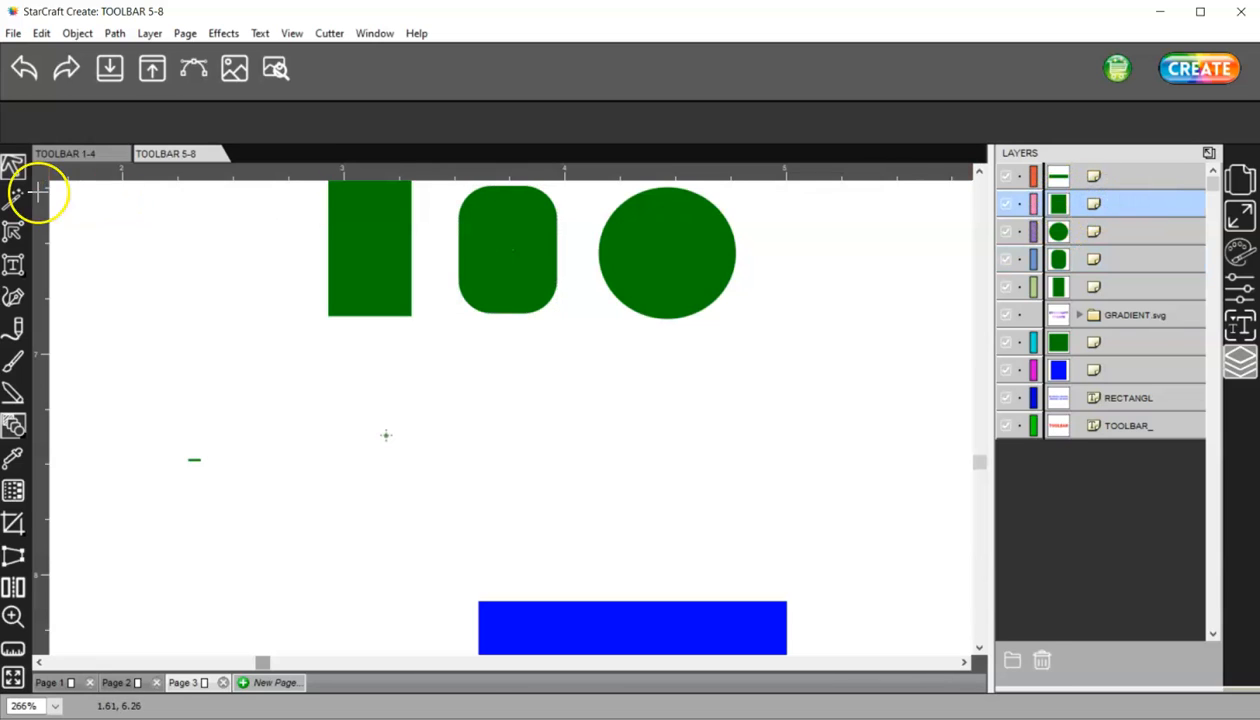
{"action": "left_click", "coordinate": [14, 168]}
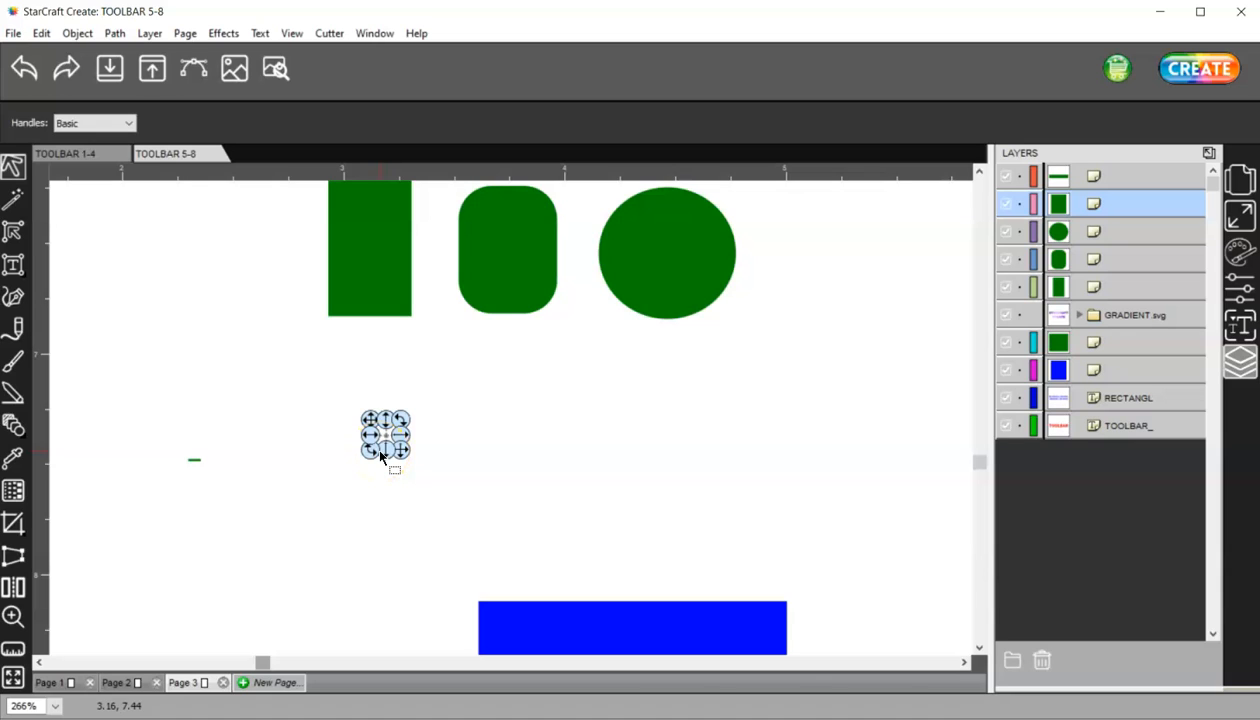
{"action": "left_click", "coordinate": [381, 466]}
{"action": "left_click", "coordinate": [460, 497]}
{"action": "key", "text": "Delete"}
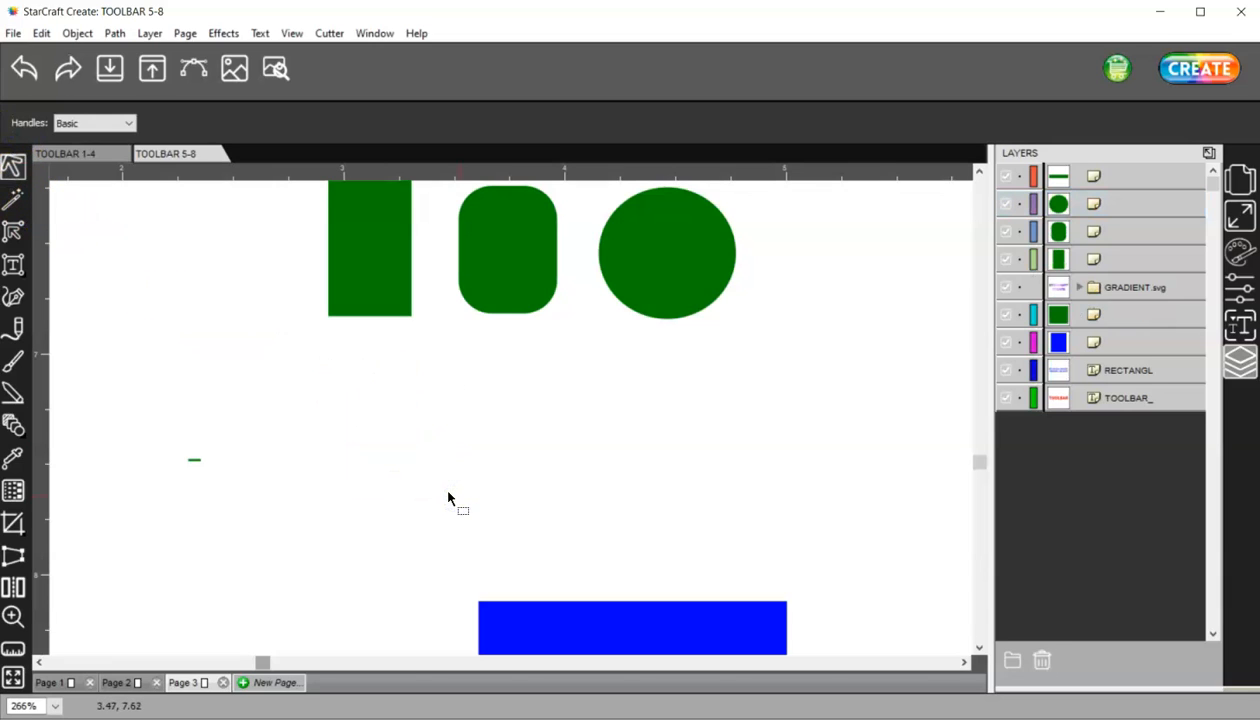
{"action": "left_click", "coordinate": [189, 461]}
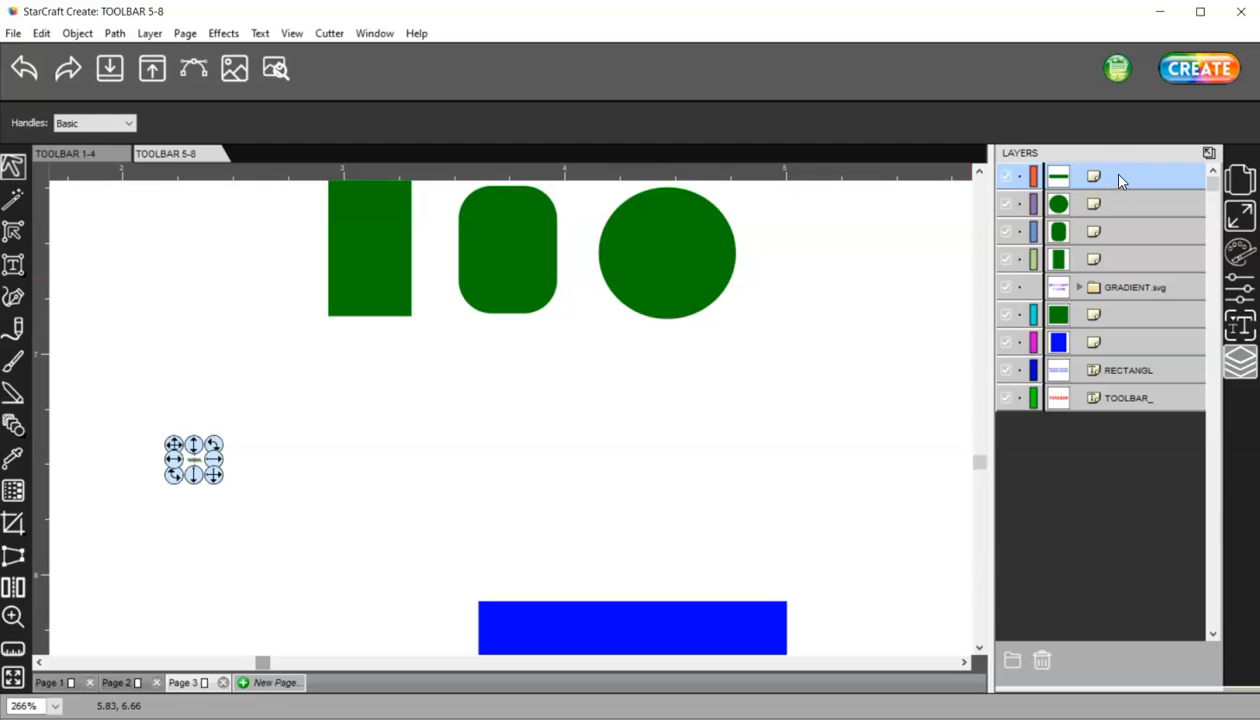
{"action": "left_click", "coordinate": [1041, 661]}
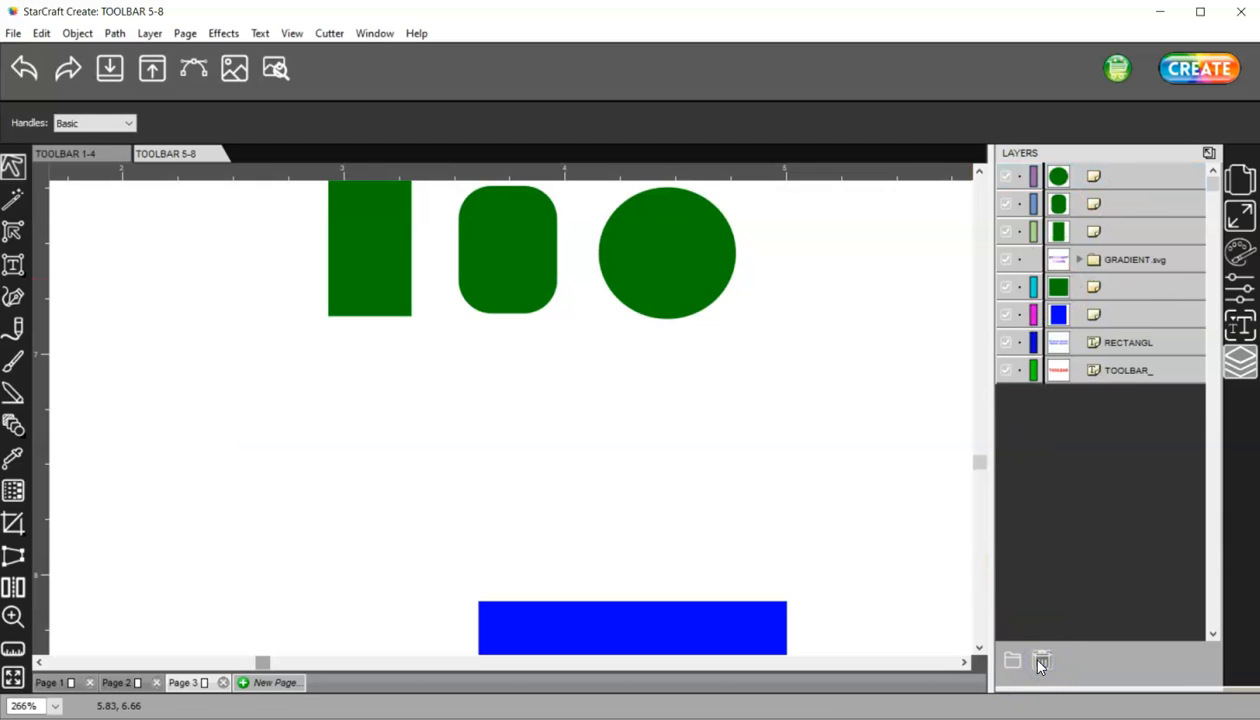
Draw a triangle to the right of the circle, roughly matching the circle's height.
{"action": "scroll", "coordinate": [562, 375], "scroll_direction": "up", "scroll_amount": 2}
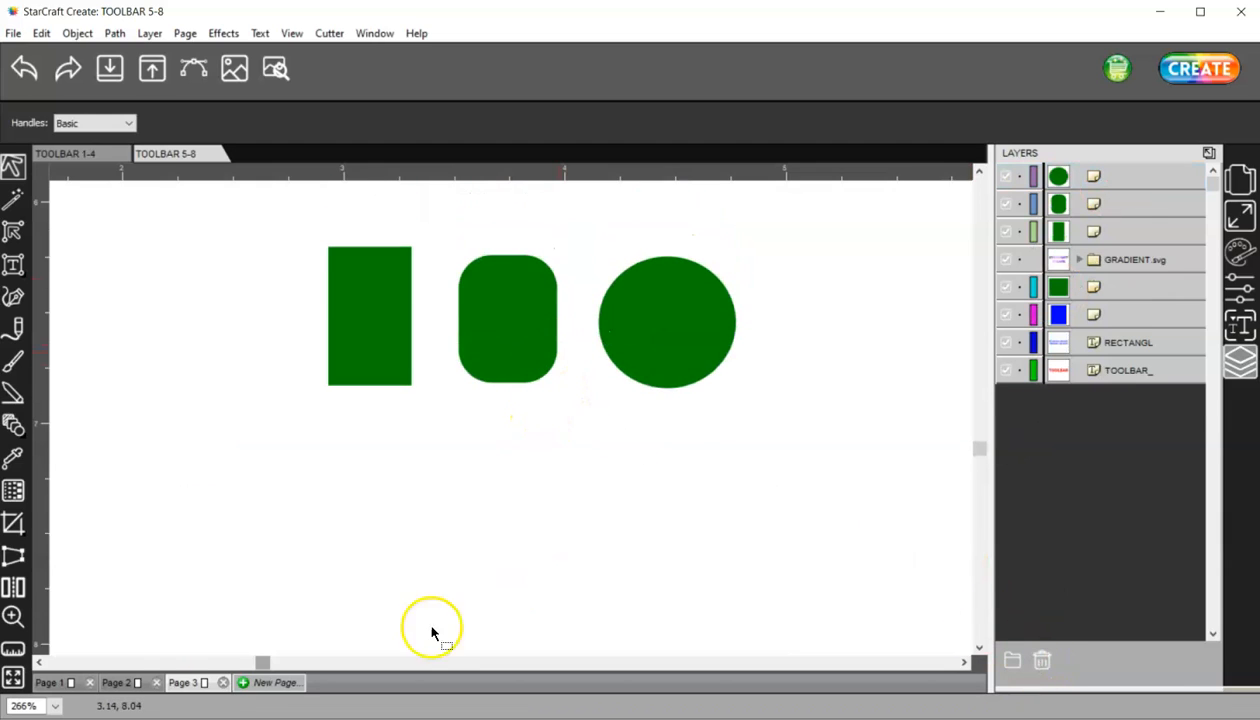
{"action": "left_click_drag", "start_coordinate": [258, 662], "coordinate": [382, 662]}
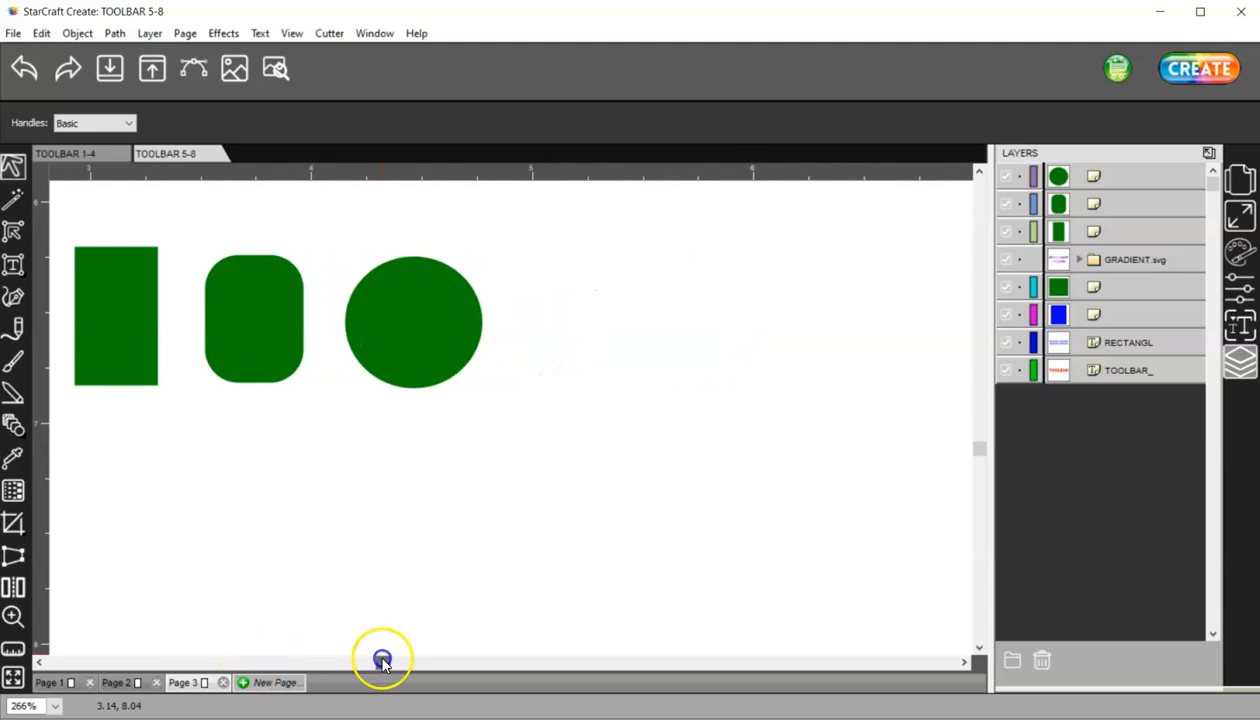
{"action": "left_click", "coordinate": [12, 424]}
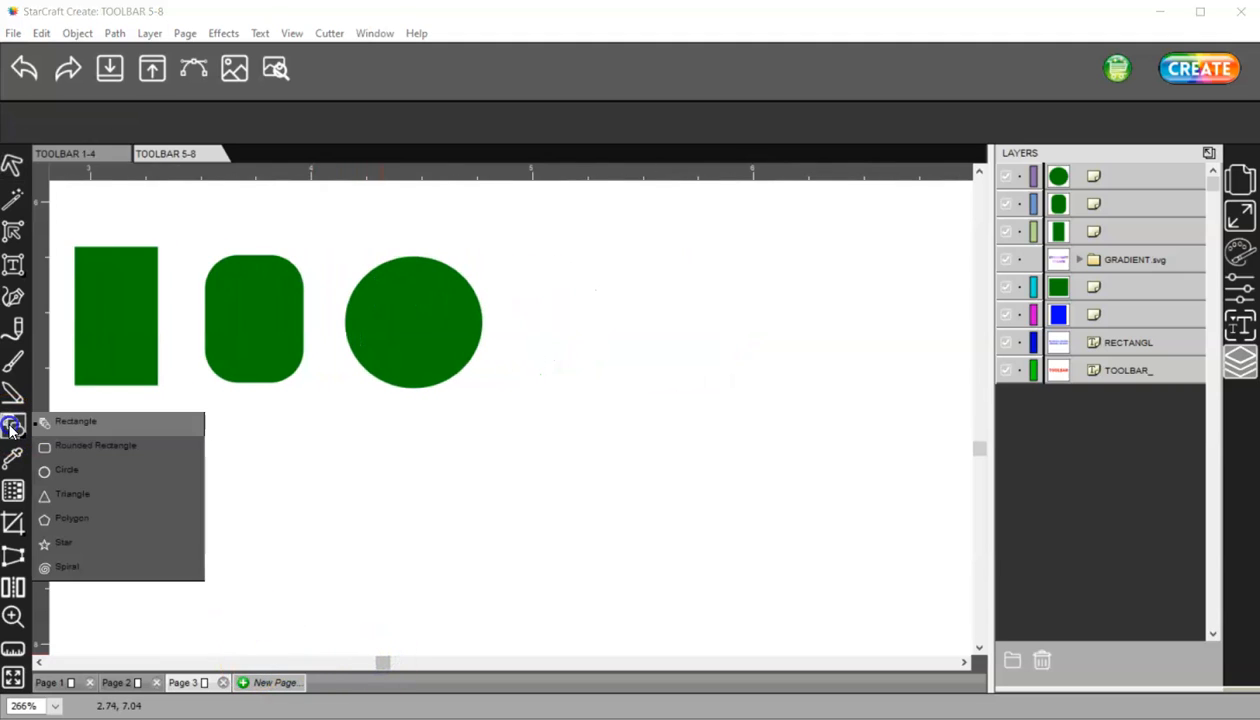
{"action": "left_click", "coordinate": [84, 496]}
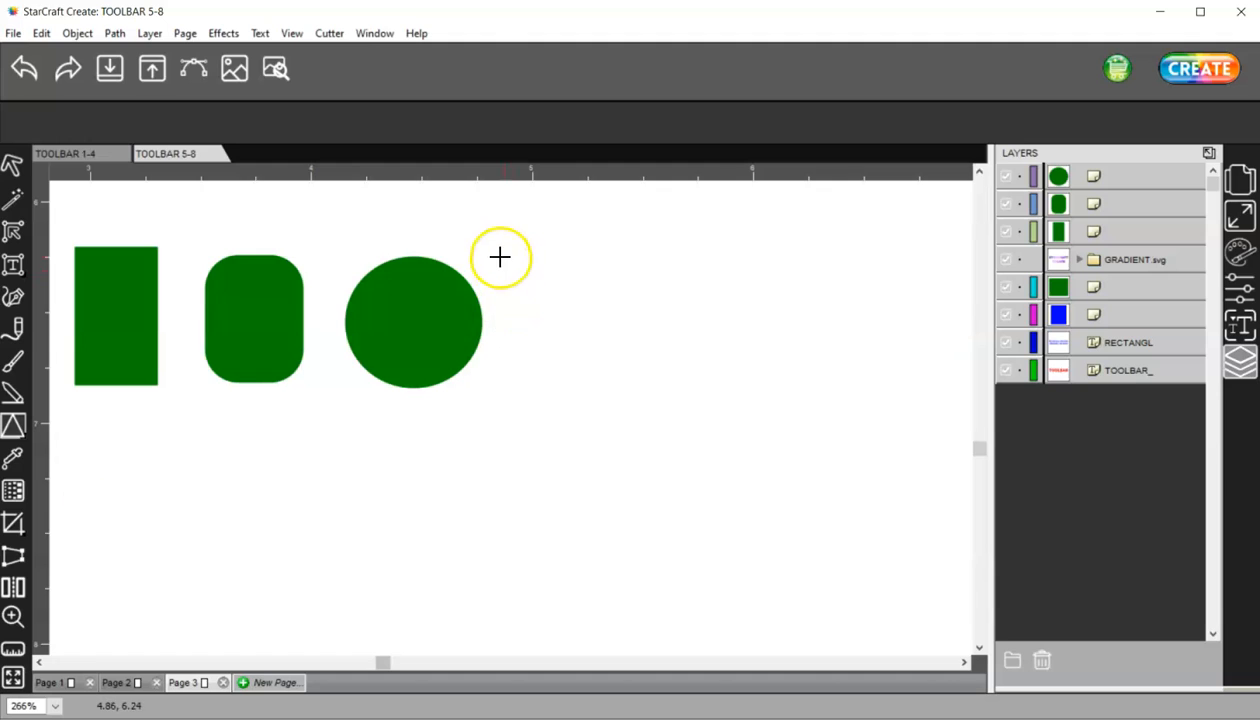
{"action": "left_click_drag", "start_coordinate": [551, 247], "coordinate": [652, 379]}
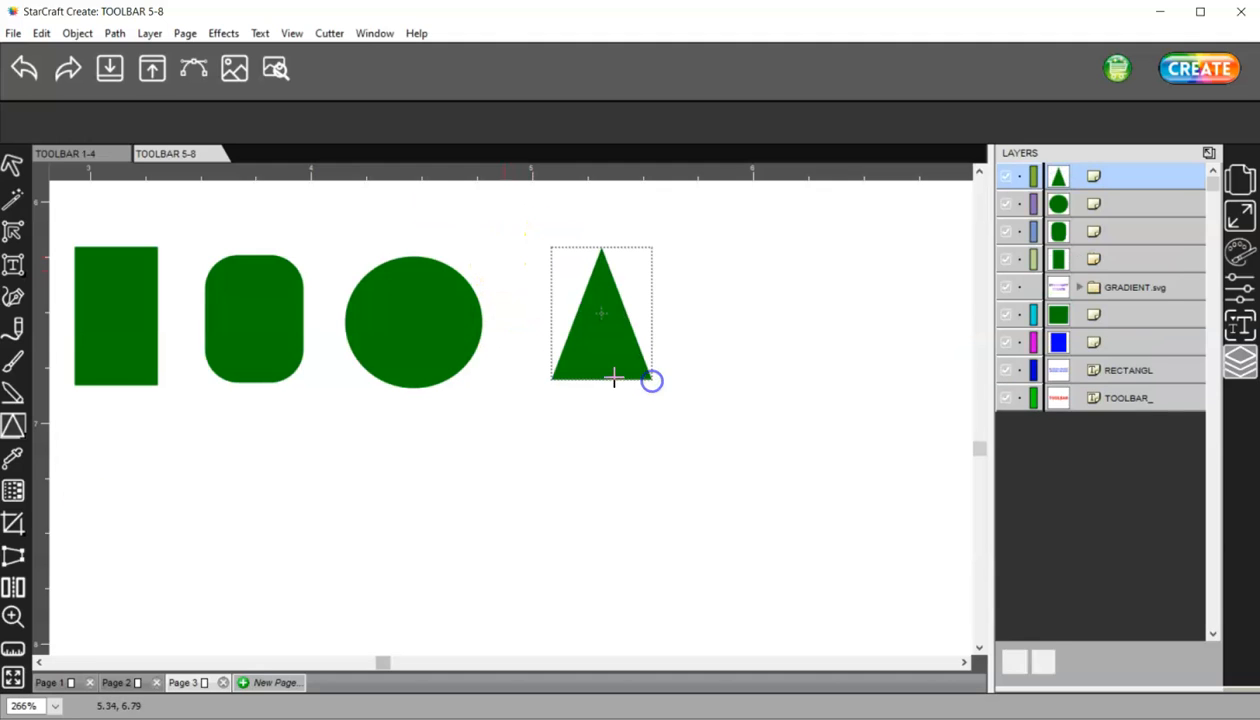
Draw a five-cornered polygon about 0.63 in wide beside the triangle and flip it vertically to point upward.
{"action": "left_click", "coordinate": [20, 428]}
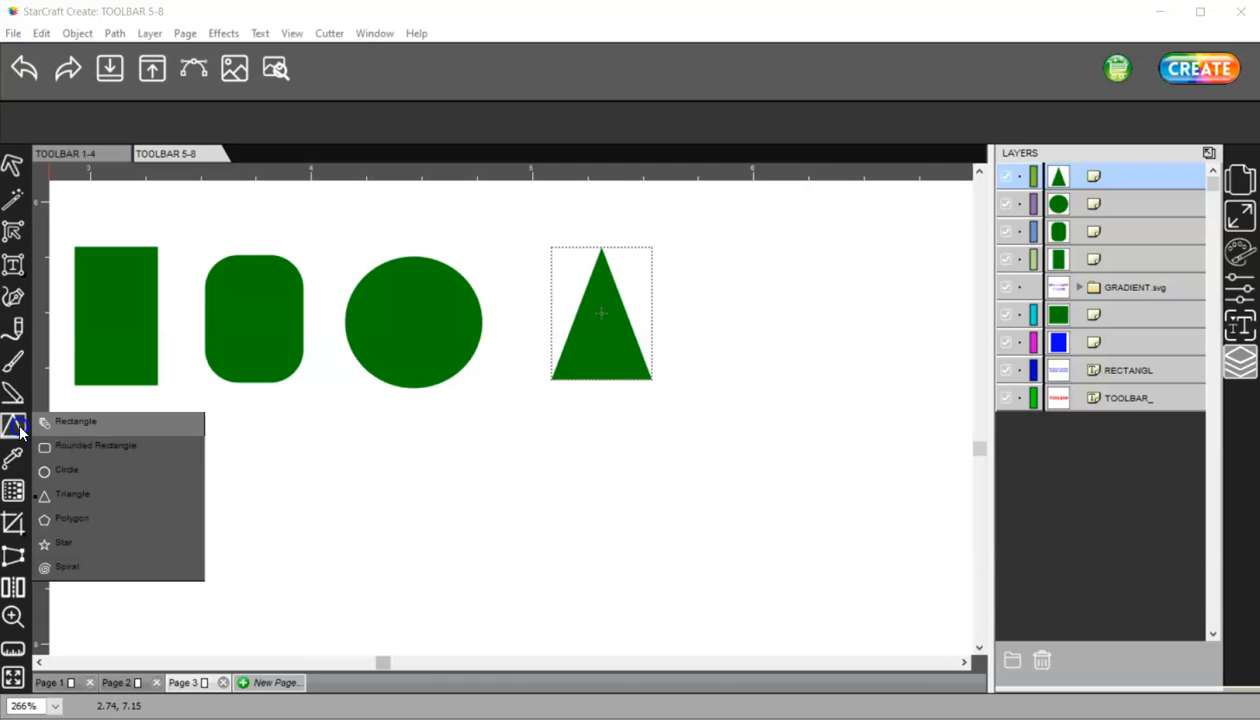
{"action": "left_click", "coordinate": [125, 518]}
{"action": "left_click_drag", "start_coordinate": [726, 270], "coordinate": [726, 344]}
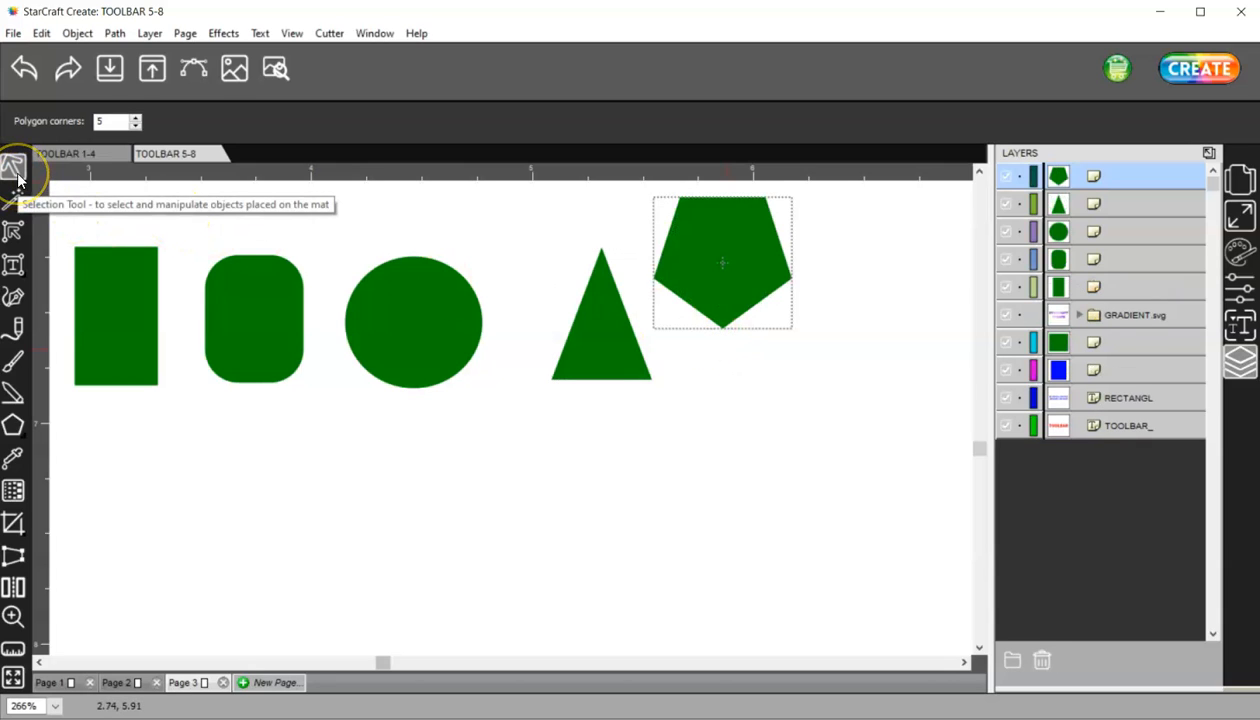
{"action": "left_click", "coordinate": [1237, 184]}
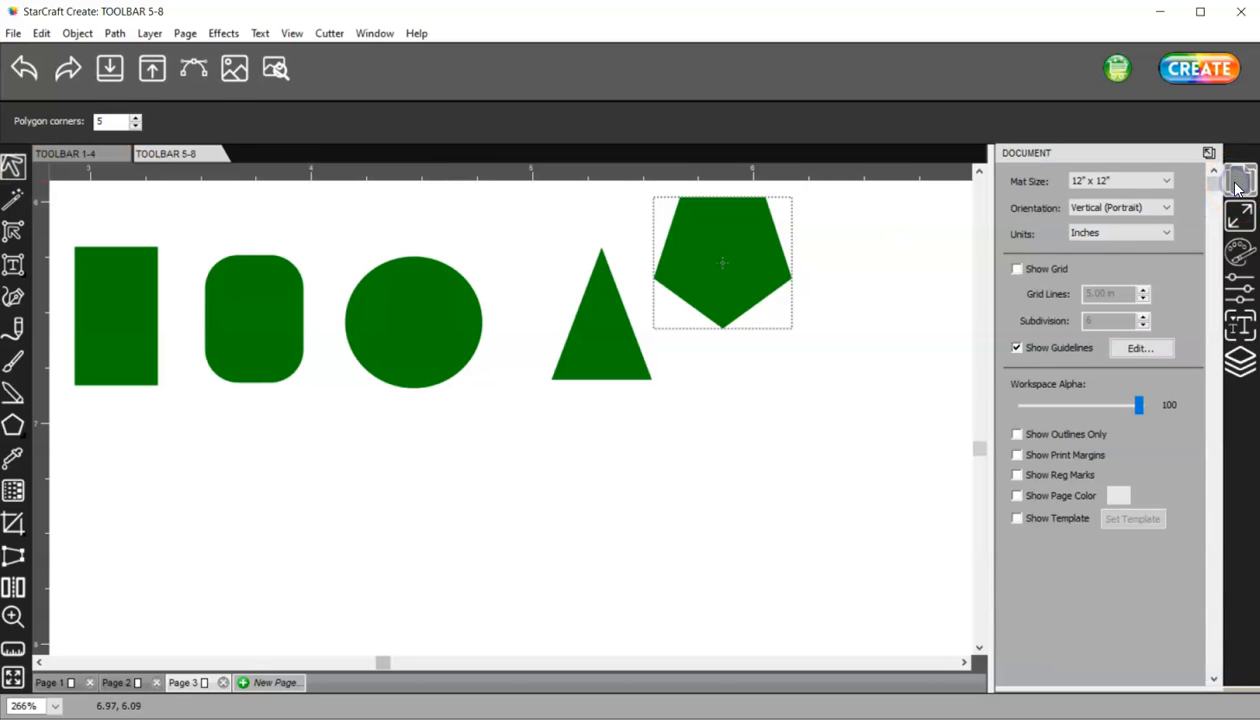
{"action": "left_click", "coordinate": [1240, 218]}
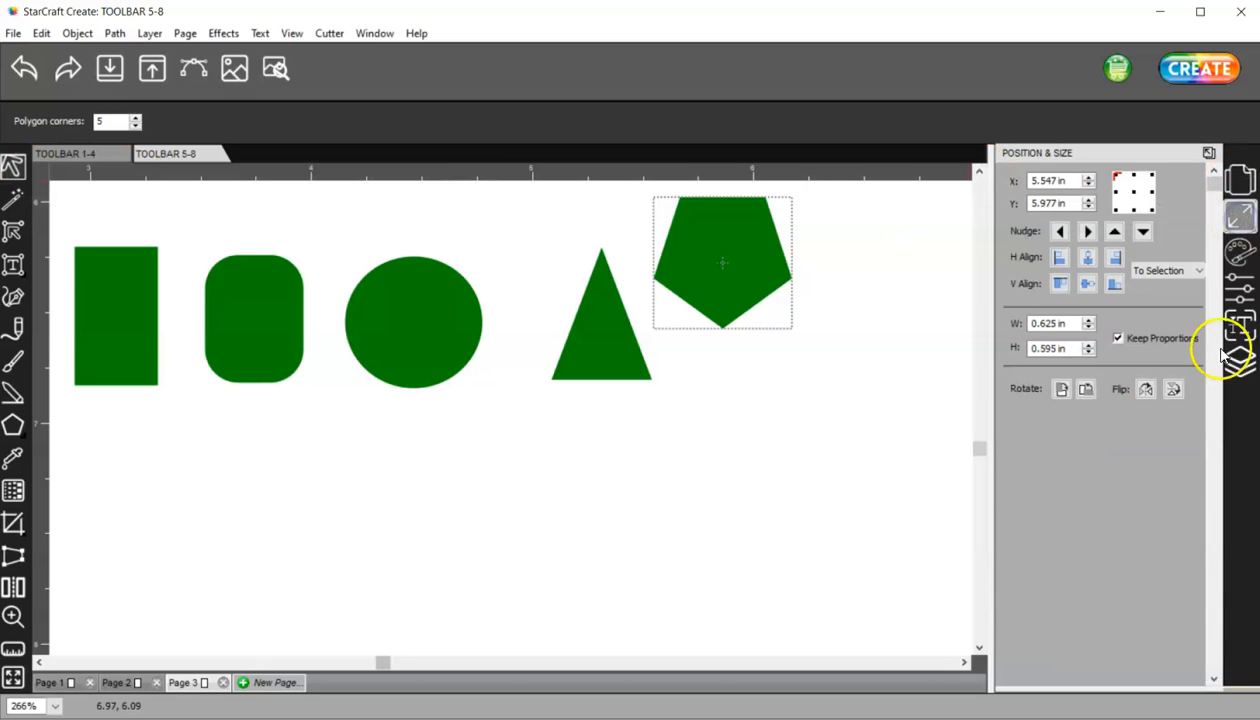
{"action": "left_click", "coordinate": [1171, 391]}
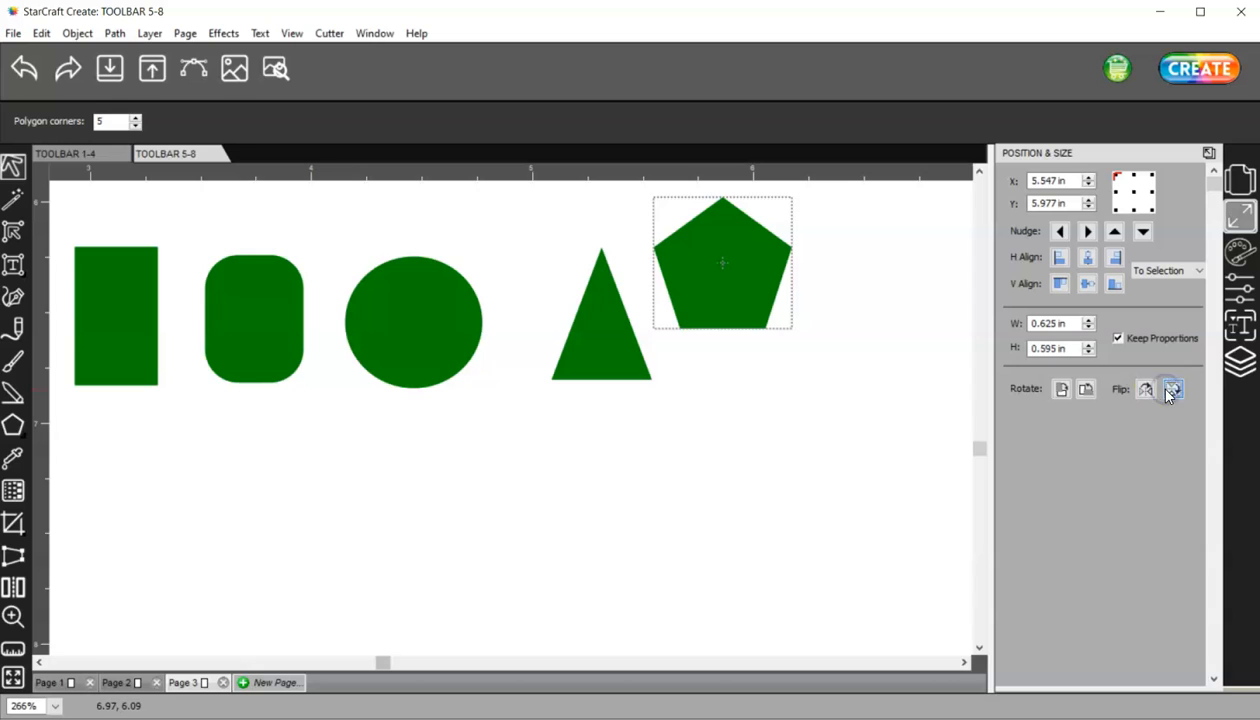
Place the pentagon lower, level with the triangle, at about X 5.55, Y 6.23 in, and delete the duplicate pentagon above it.
{"action": "left_click", "coordinate": [13, 167]}
{"action": "left_click_drag", "start_coordinate": [697, 270], "coordinate": [757, 335]}
{"action": "left_click", "coordinate": [731, 228]}
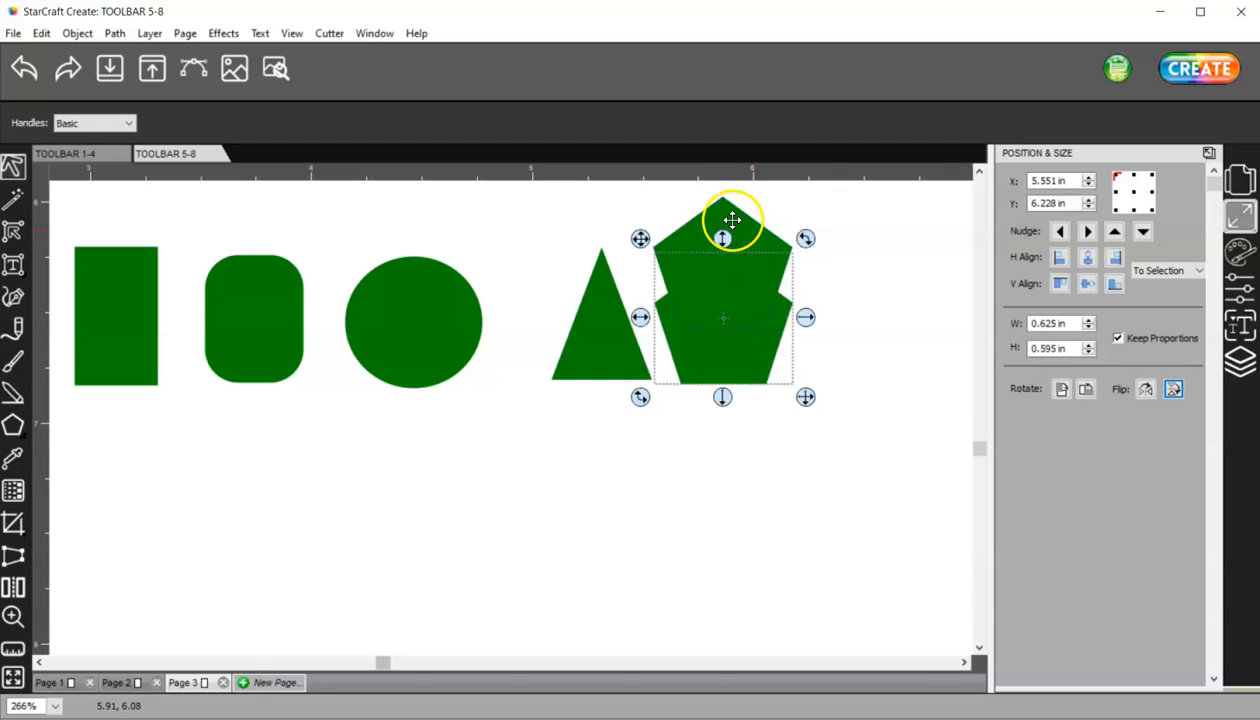
{"action": "left_click", "coordinate": [732, 219]}
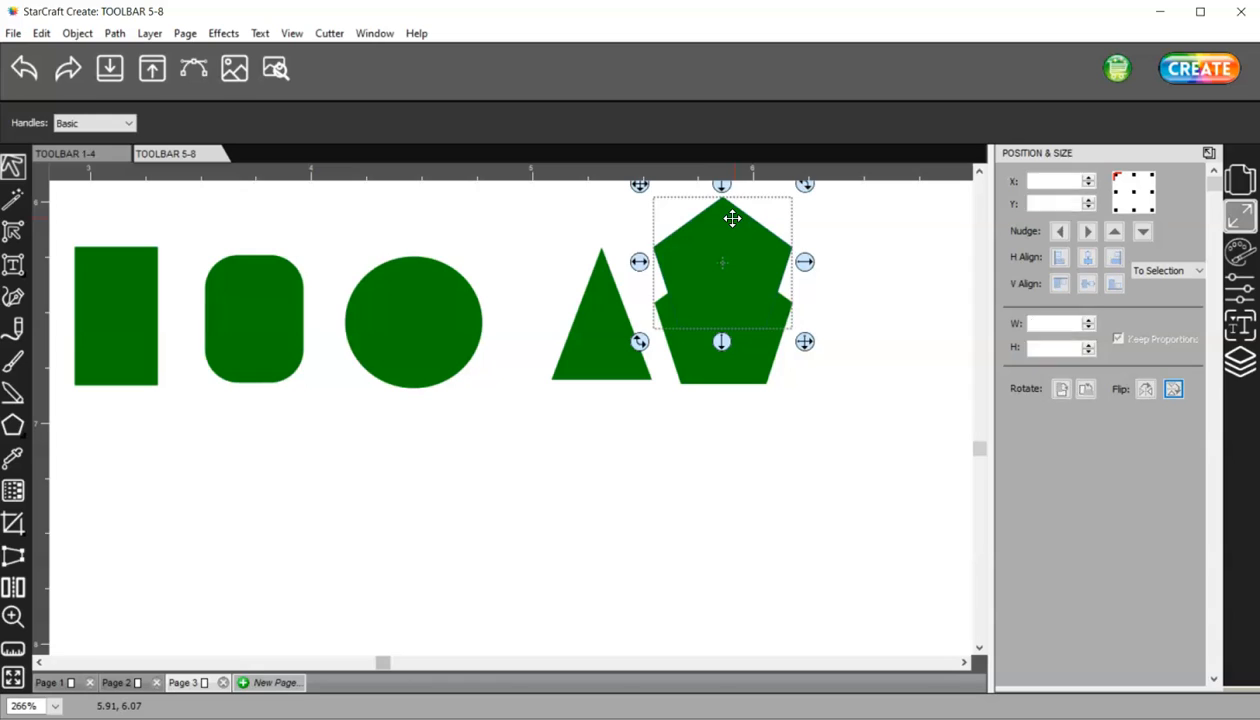
{"action": "key", "text": "Delete"}
{"action": "left_click", "coordinate": [734, 259]}
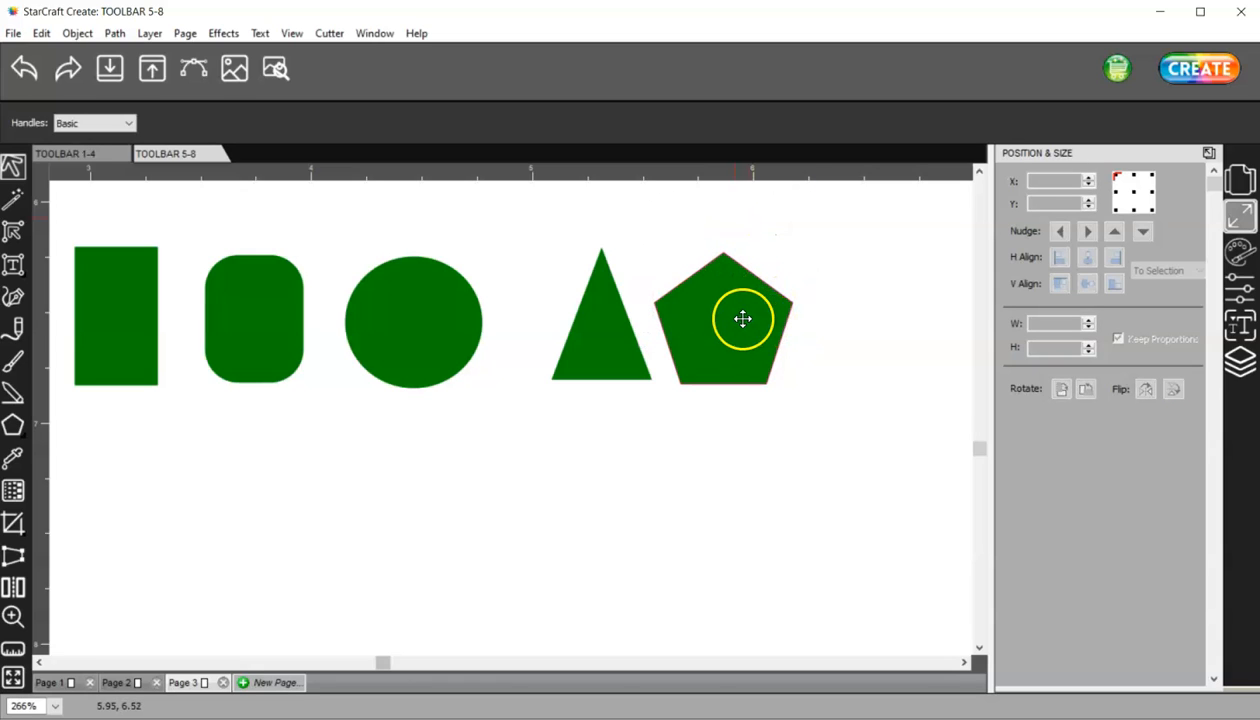
{"action": "left_click_drag", "start_coordinate": [737, 313], "coordinate": [753, 433], "text": "ctrl"}
{"action": "key", "text": "Delete"}
{"action": "left_click", "coordinate": [745, 430]}
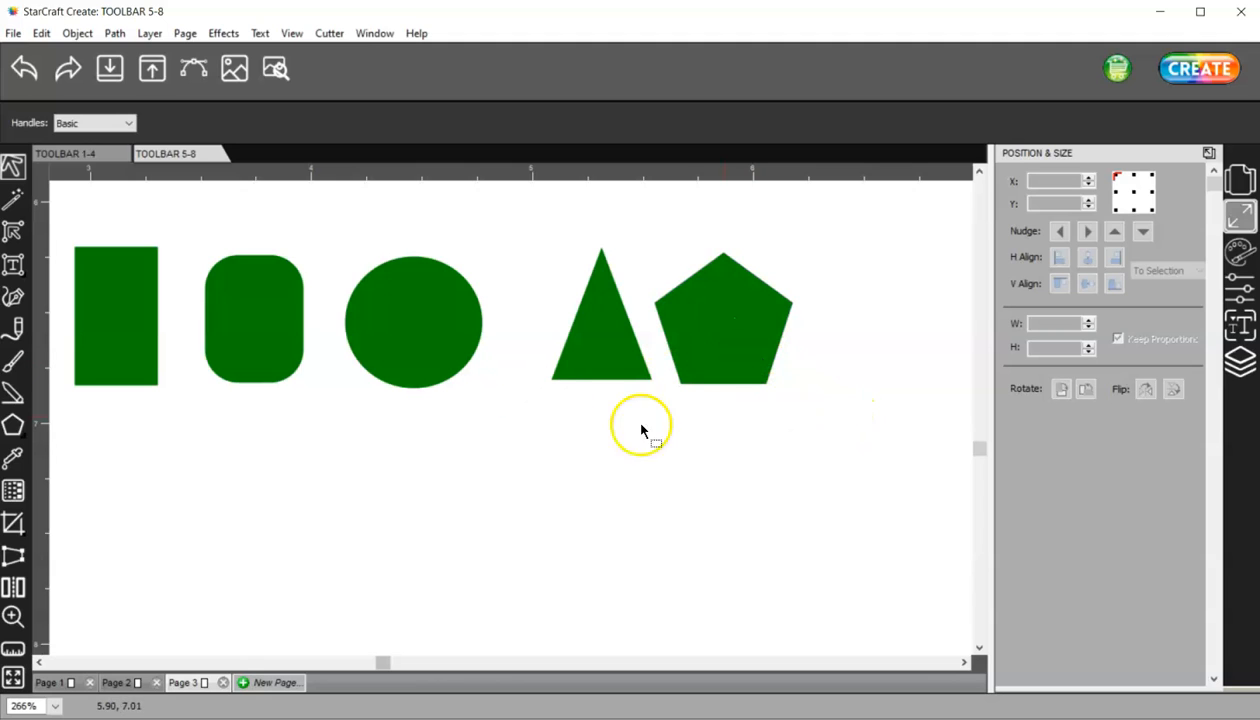
Move the triangle and pentagon together closer to the circle, at about X 4.85, Y 6.24 in.
{"action": "left_click_drag", "start_coordinate": [833, 418], "coordinate": [585, 278]}
{"action": "left_click_drag", "start_coordinate": [729, 333], "coordinate": [676, 340]}
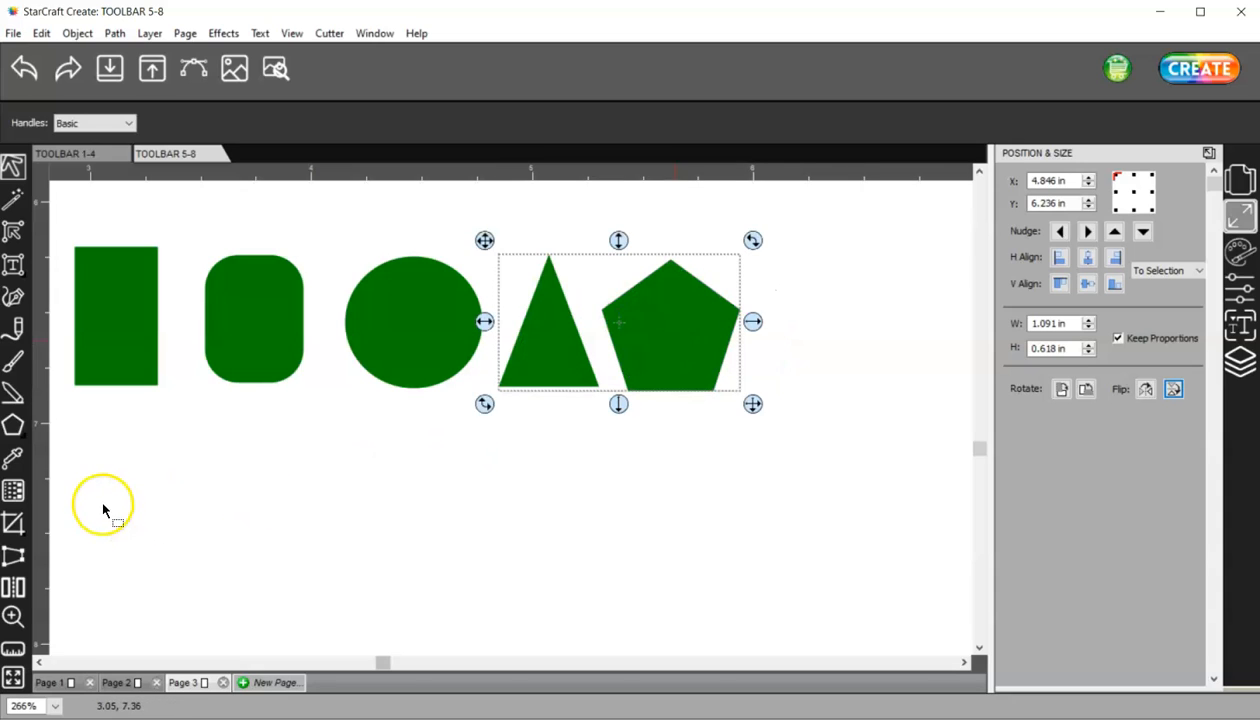
{"action": "left_click", "coordinate": [827, 399]}
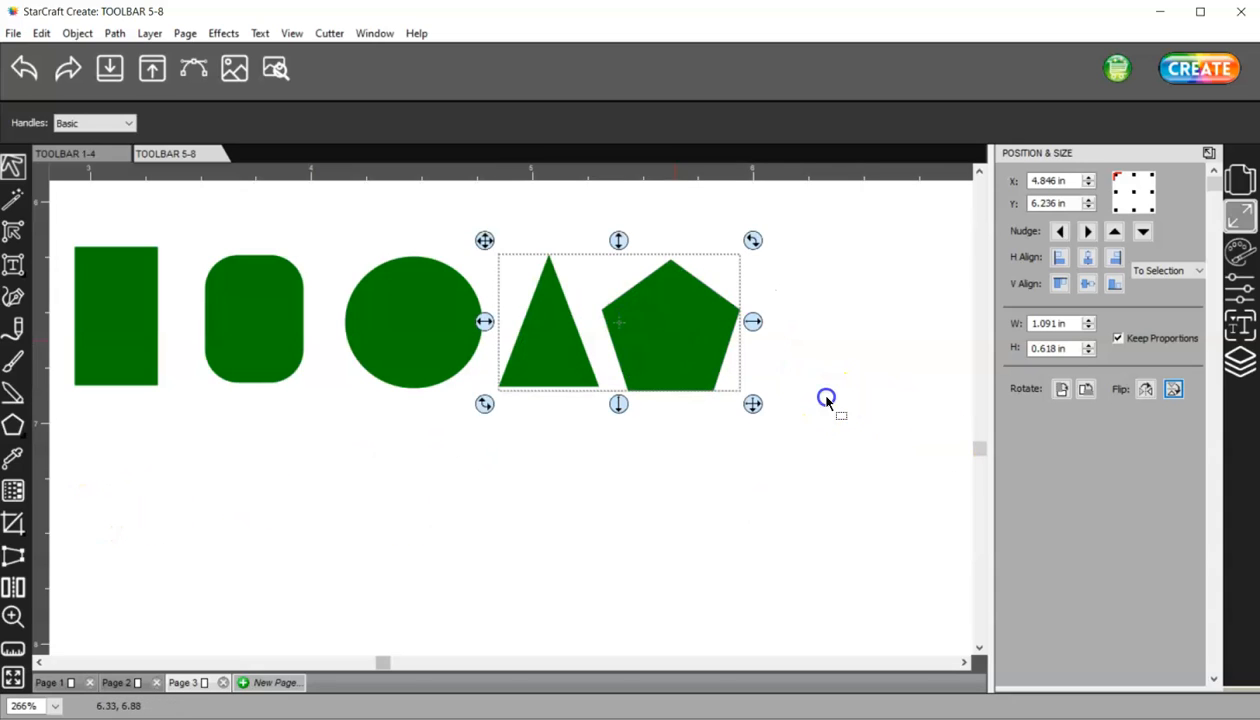
Draw a five-pointed star about 0.75 in wide with a 50% inner radius to the right of the pentagon.
{"action": "left_click", "coordinate": [15, 426]}
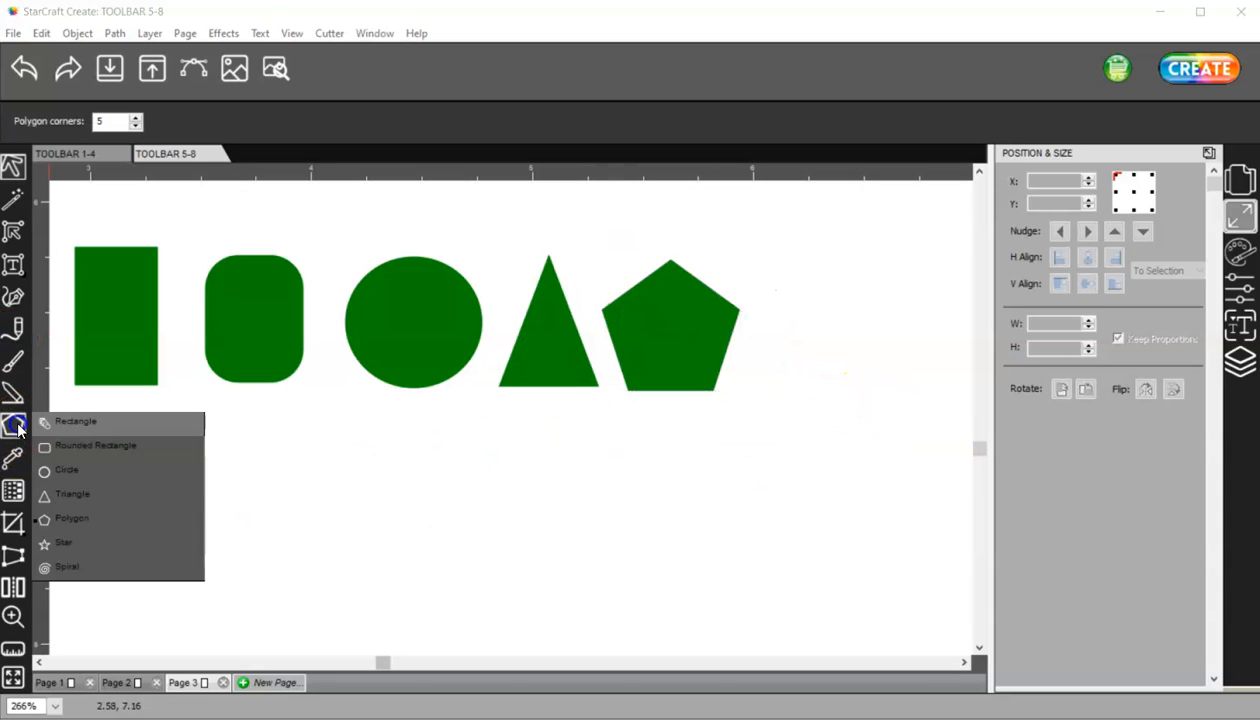
{"action": "left_click", "coordinate": [51, 547]}
{"action": "left_click_drag", "start_coordinate": [856, 300], "coordinate": [906, 370]}
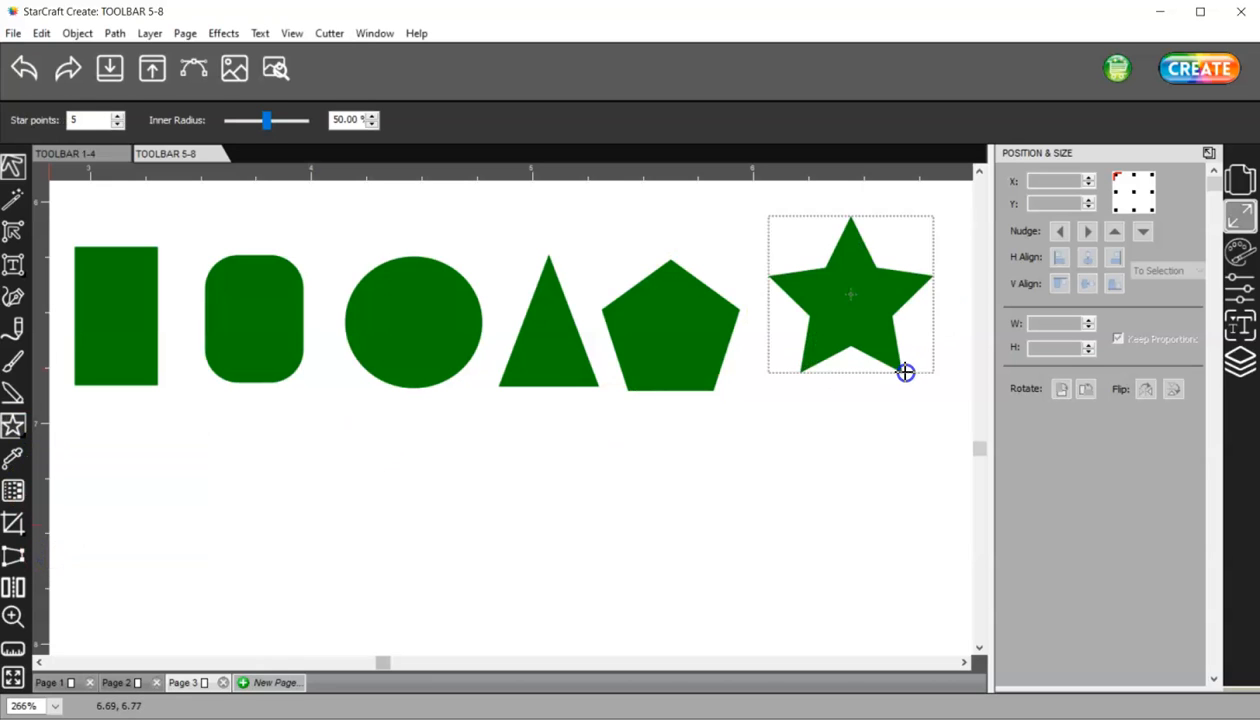
Draw a three-turn clockwise spiral about 0.53 in wide below the rectangle and give it a gray color stroke.
{"action": "left_click", "coordinate": [13, 437]}
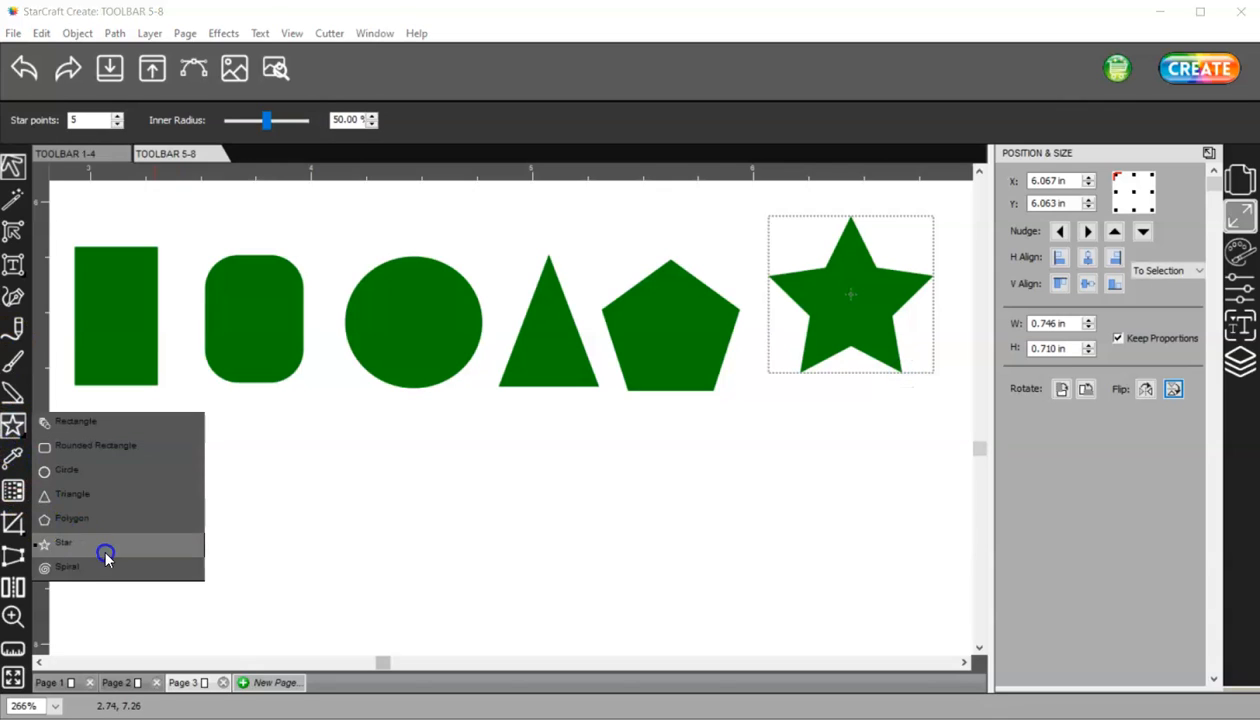
{"action": "left_click", "coordinate": [105, 567]}
{"action": "left_click_drag", "start_coordinate": [118, 495], "coordinate": [160, 534]}
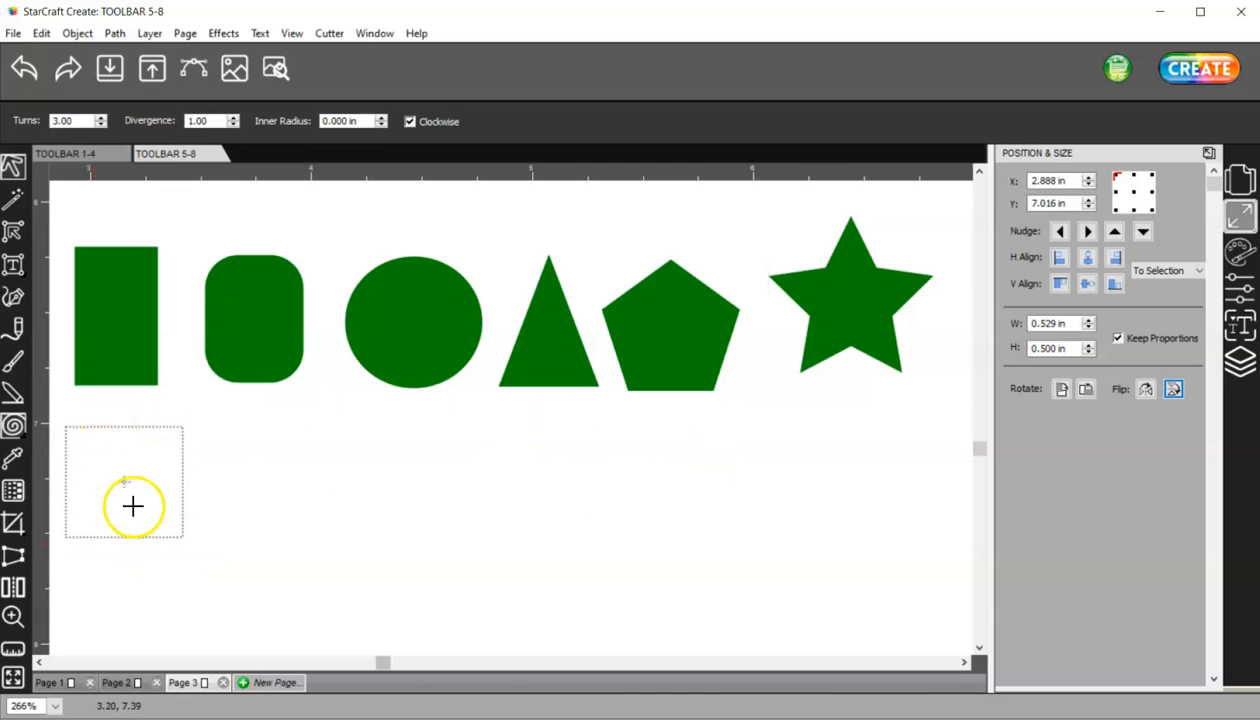
{"action": "left_click", "coordinate": [1240, 253]}
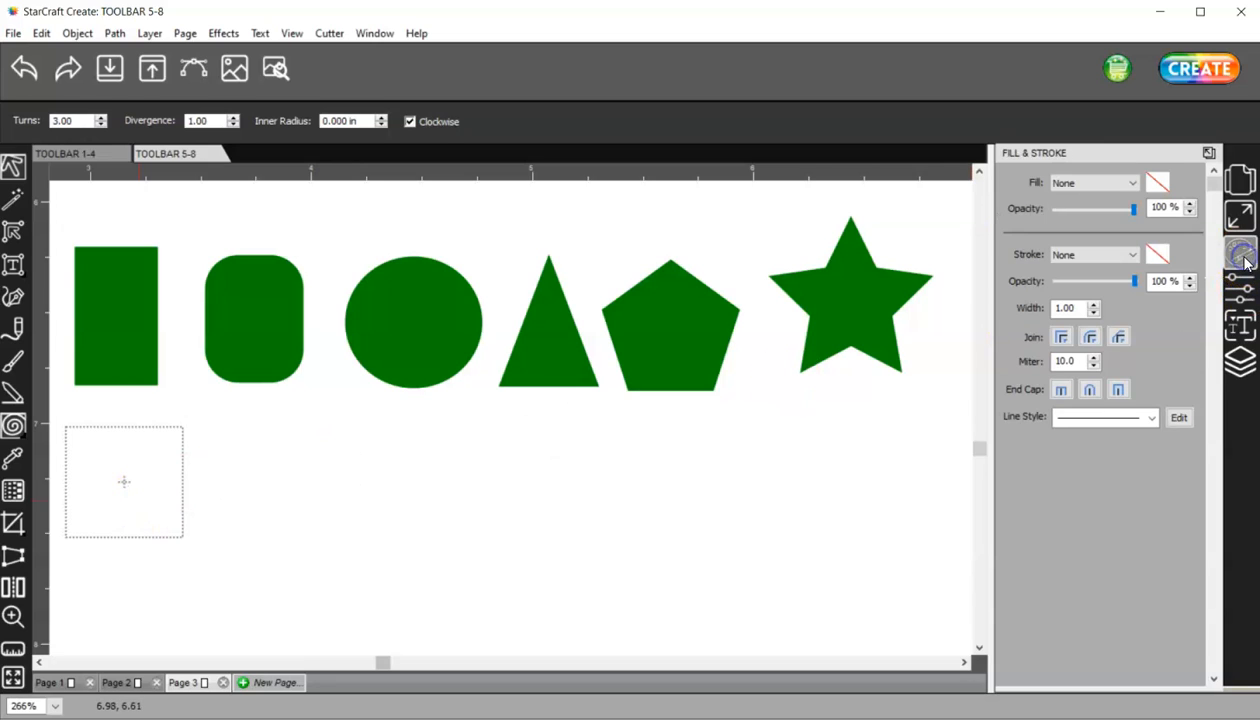
{"action": "left_click", "coordinate": [1095, 256]}
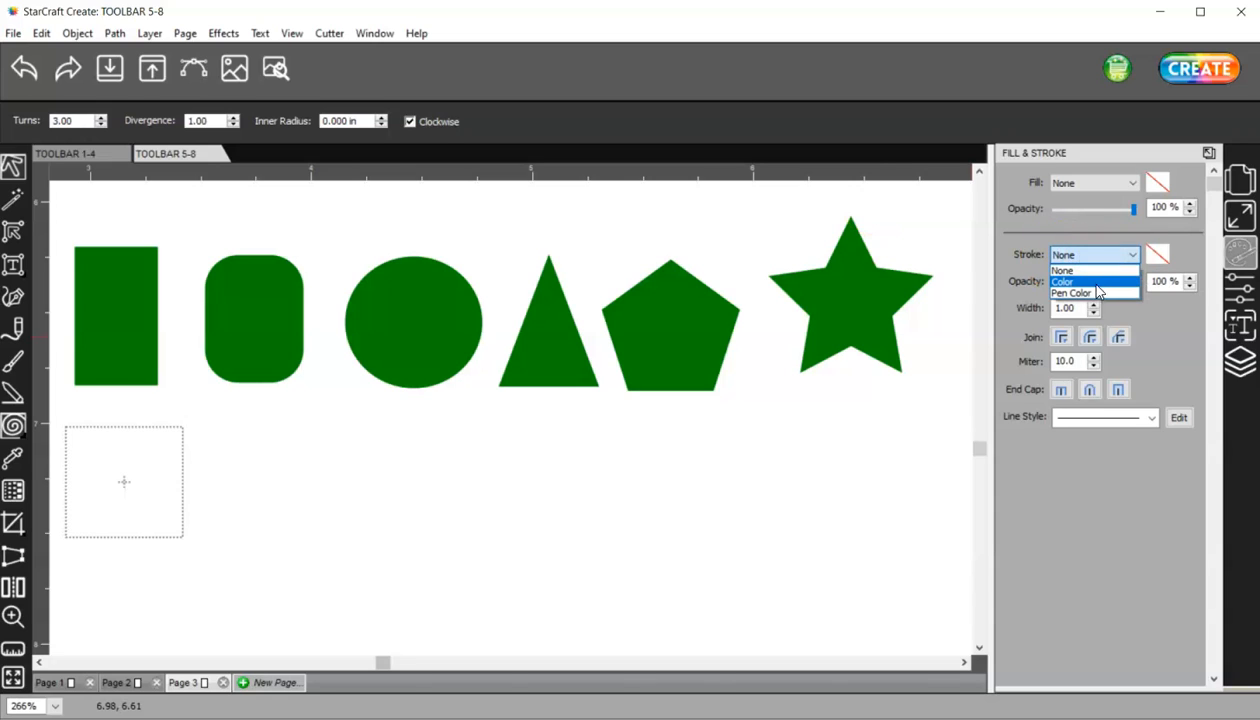
{"action": "left_click", "coordinate": [1086, 279]}
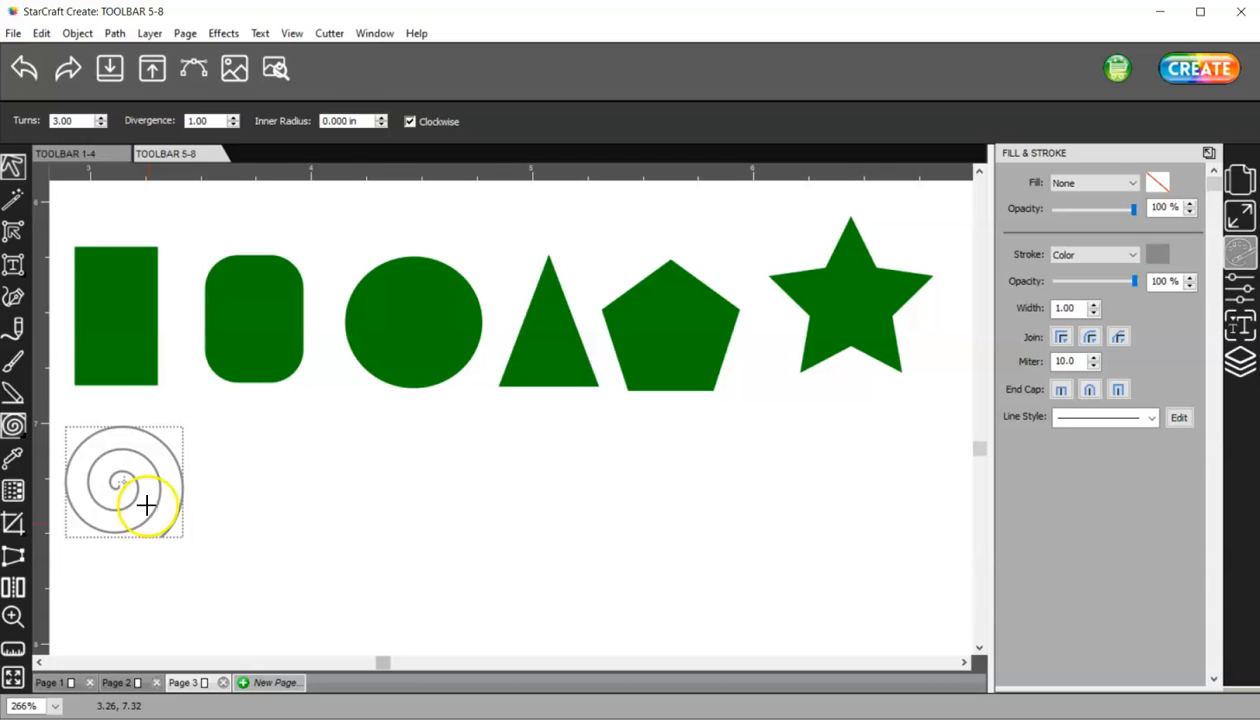
Review the shape tools one by one, from rectangle through star, and the settings each one offers.
{"action": "left_click", "coordinate": [16, 429]}
{"action": "left_click", "coordinate": [102, 425]}
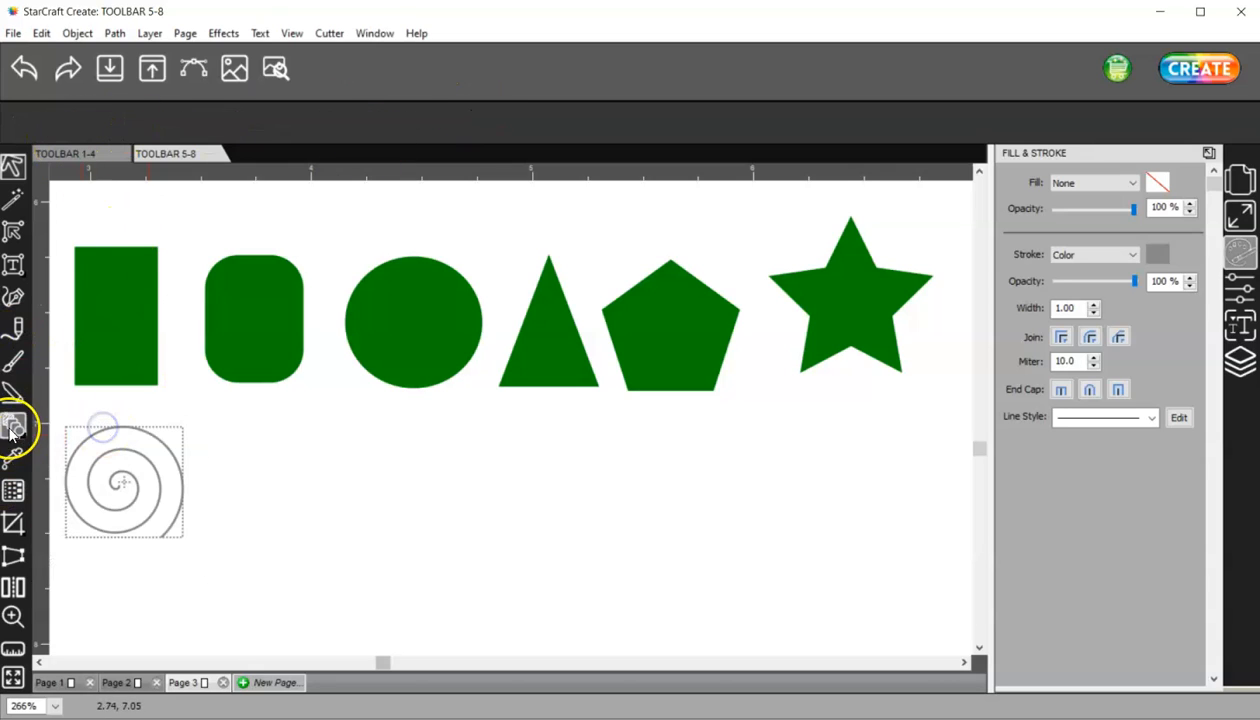
{"action": "left_click", "coordinate": [10, 430]}
{"action": "left_click", "coordinate": [78, 445]}
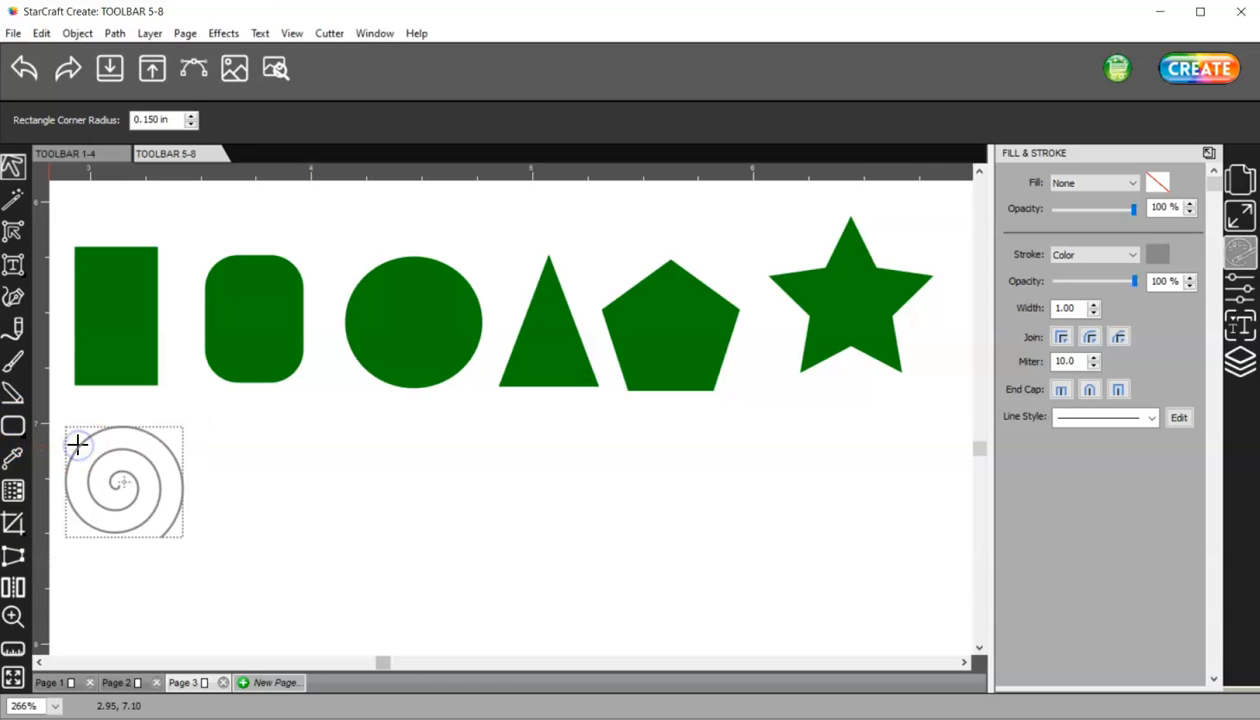
{"action": "left_click", "coordinate": [13, 427]}
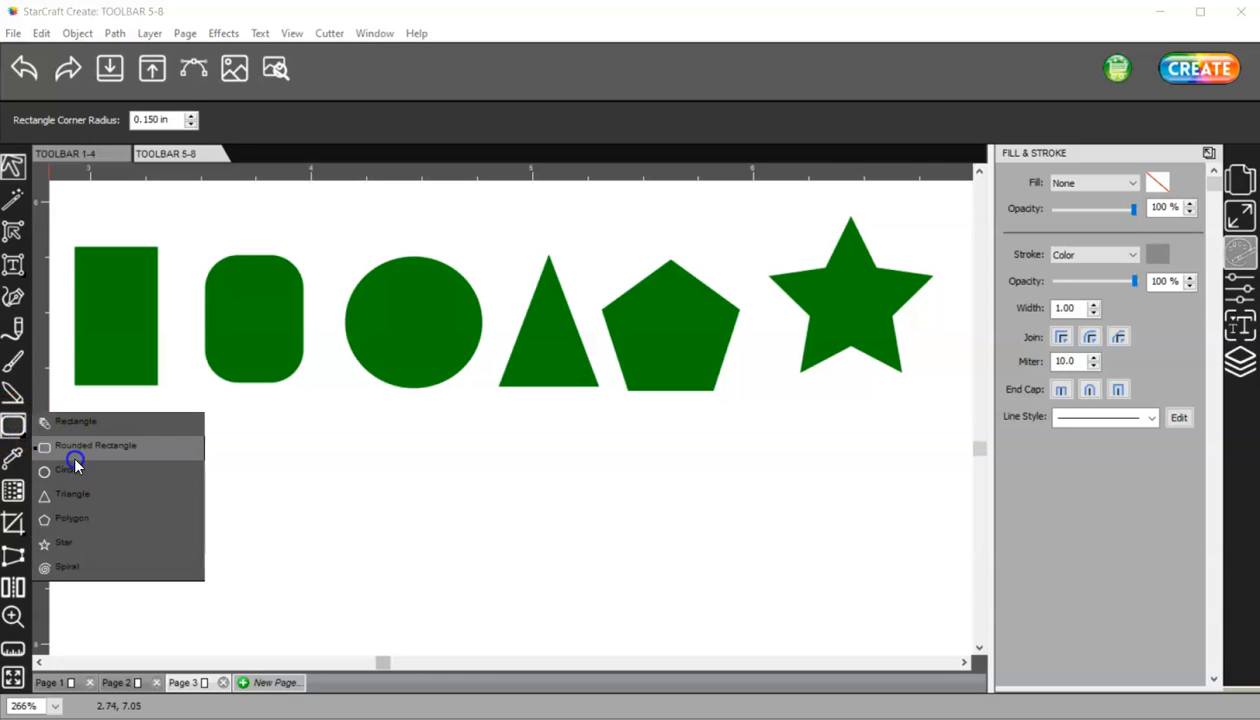
{"action": "left_click", "coordinate": [76, 467]}
{"action": "left_click", "coordinate": [13, 427]}
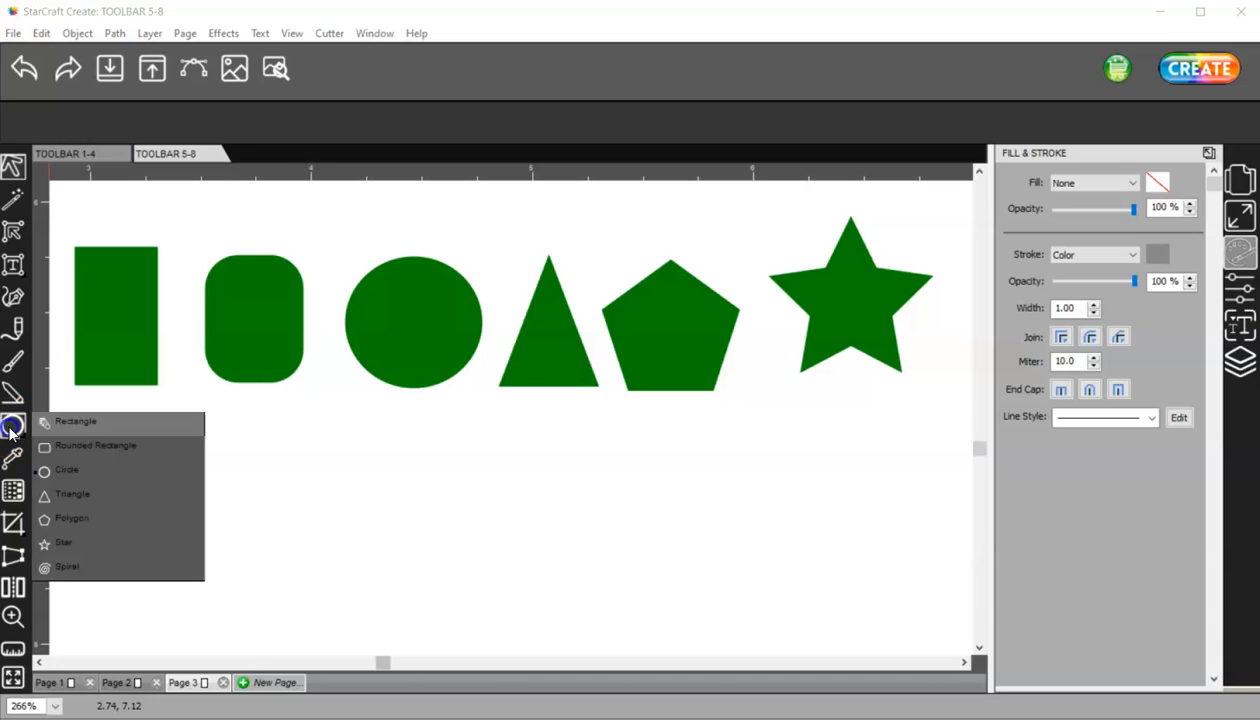
{"action": "left_click", "coordinate": [94, 490]}
{"action": "left_click", "coordinate": [13, 427]}
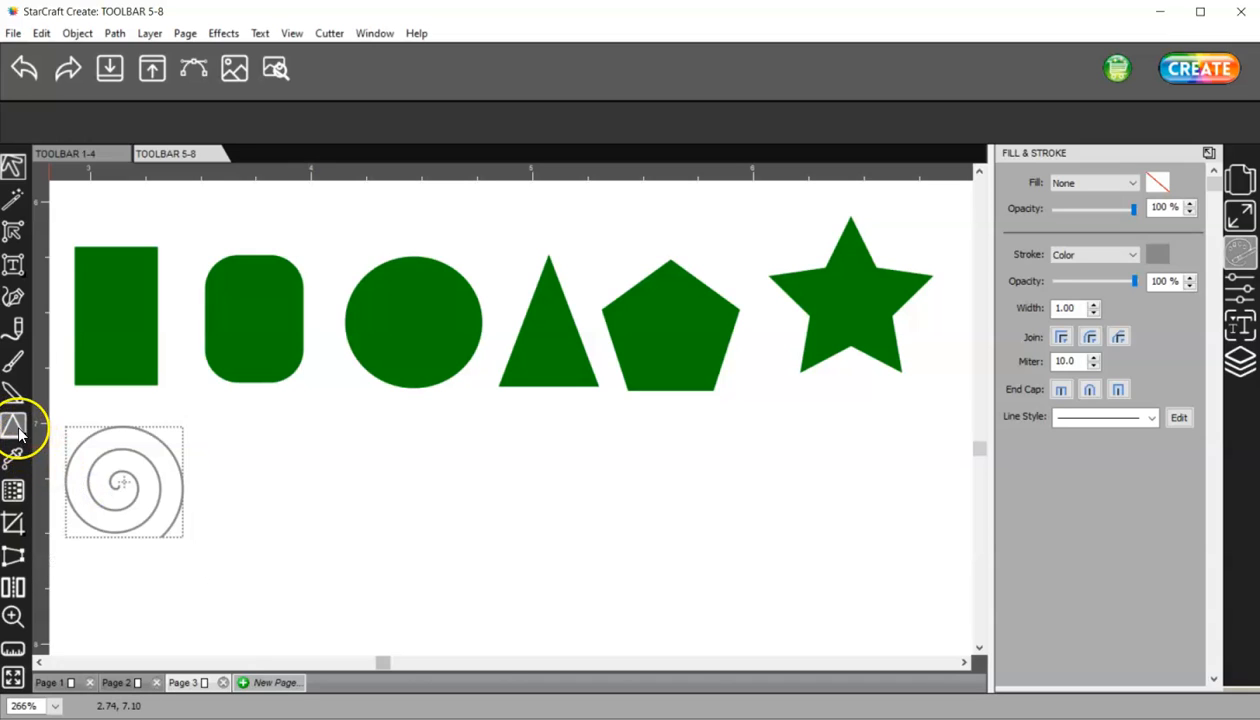
{"action": "left_click", "coordinate": [93, 490]}
{"action": "left_click", "coordinate": [104, 518]}
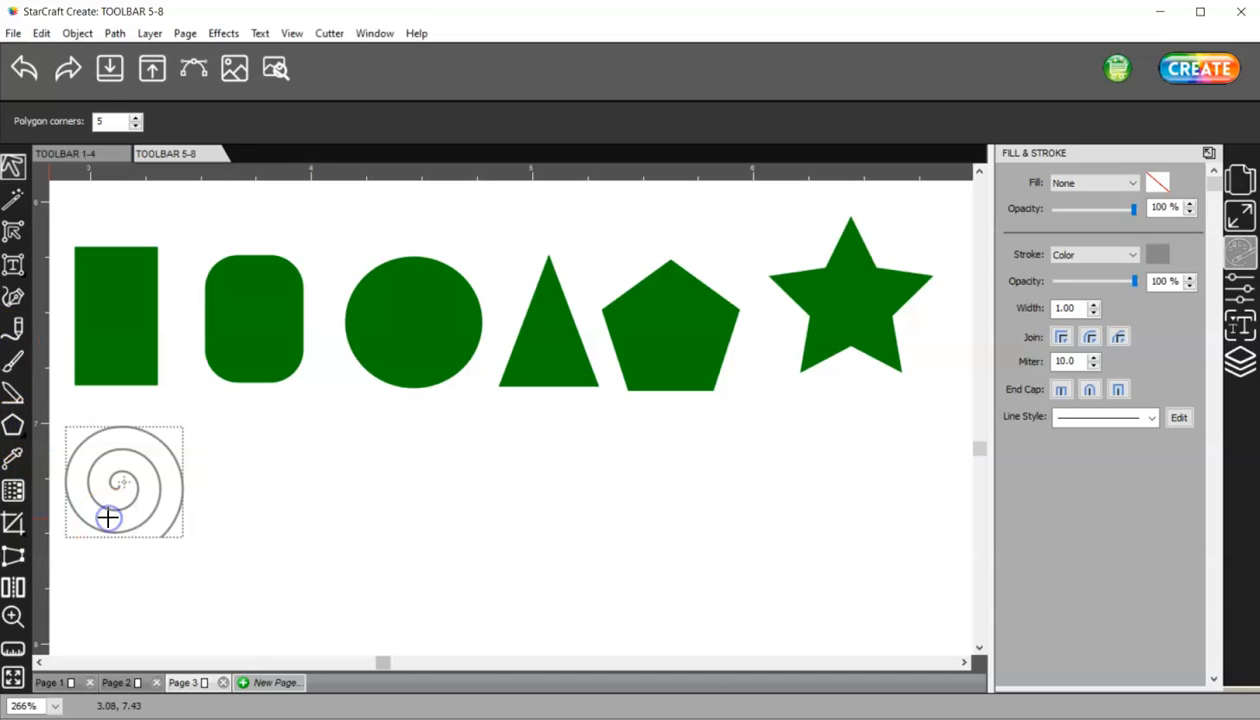
{"action": "left_click", "coordinate": [13, 428]}
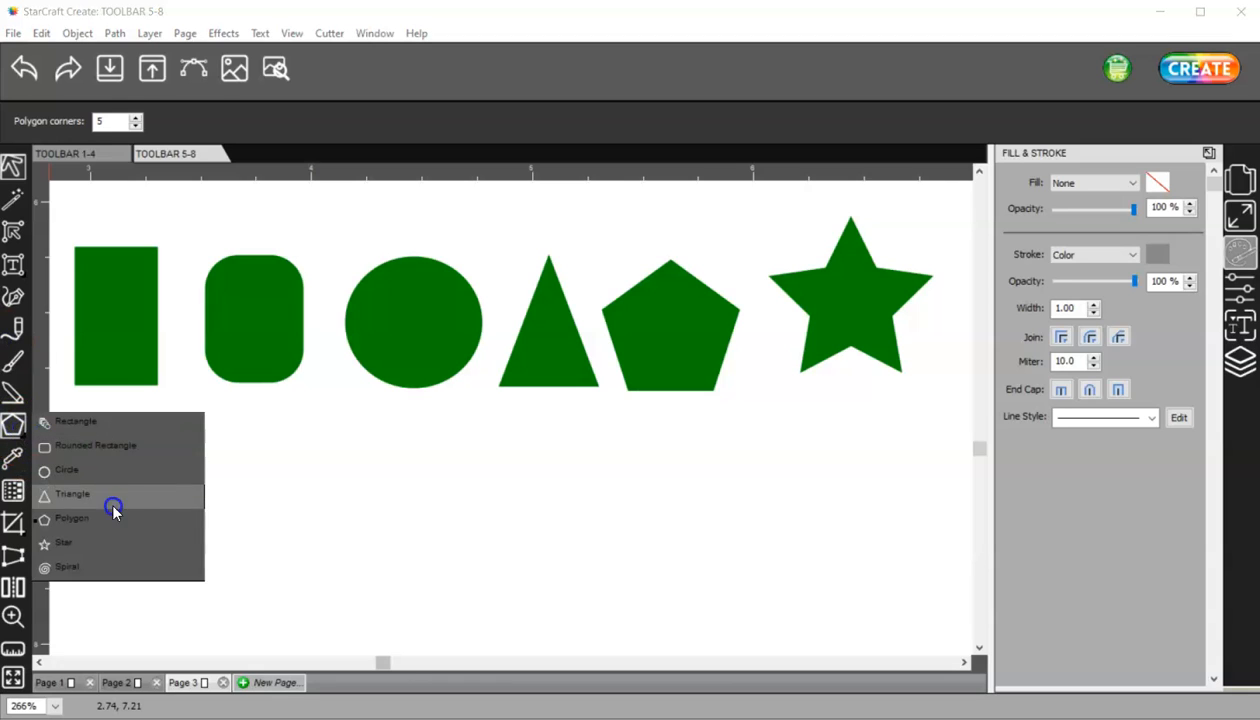
{"action": "left_click", "coordinate": [112, 538]}
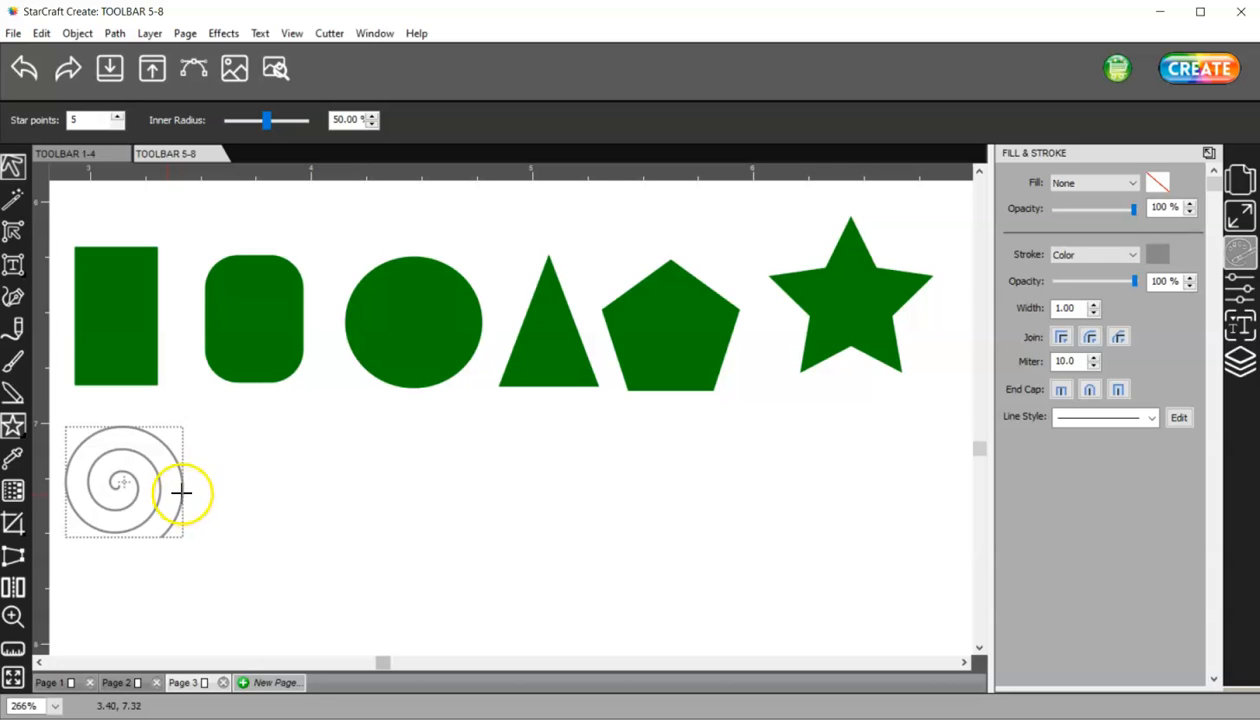
{"action": "left_click", "coordinate": [15, 430]}
{"action": "left_click", "coordinate": [90, 424]}
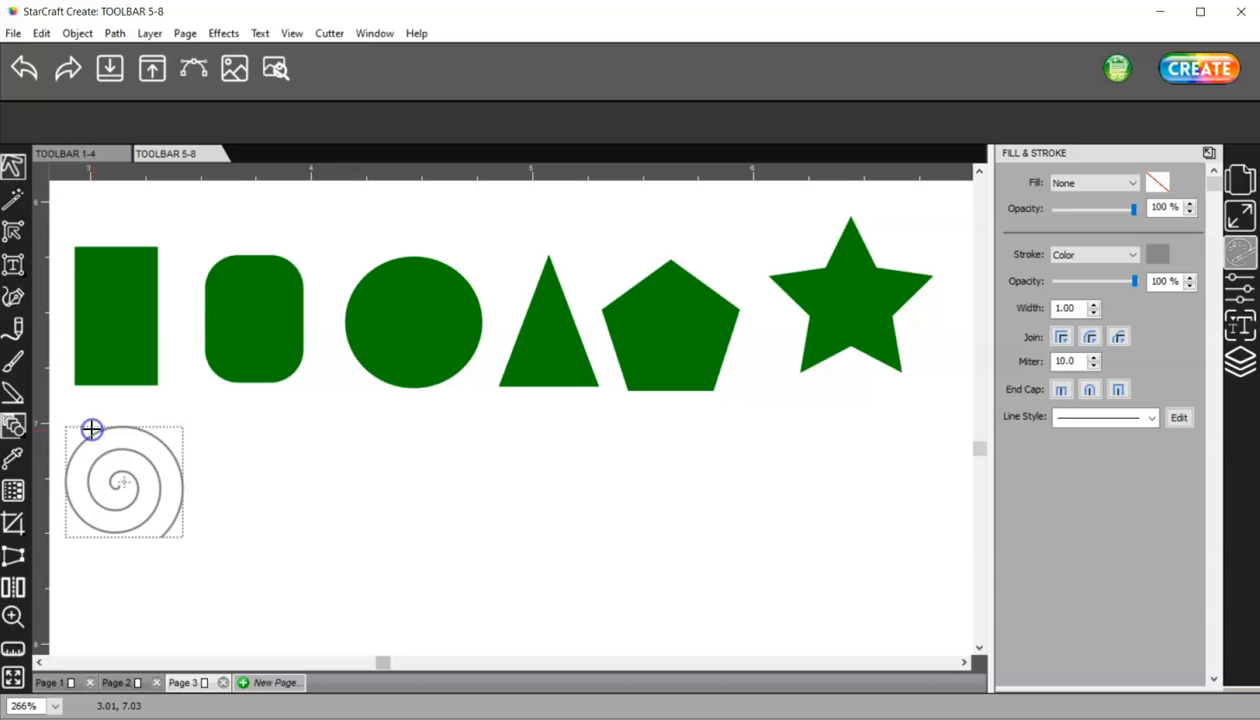
{"action": "left_click", "coordinate": [12, 430]}
{"action": "left_click", "coordinate": [75, 543]}
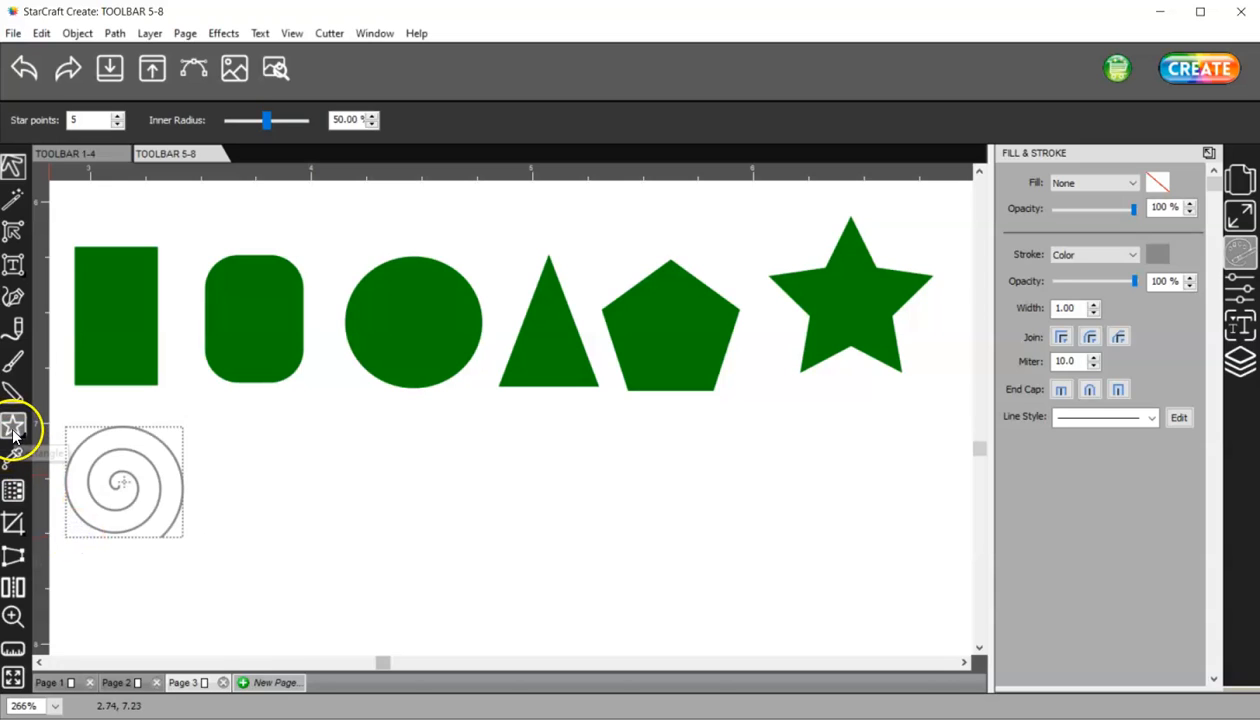
{"action": "left_click", "coordinate": [38, 463]}
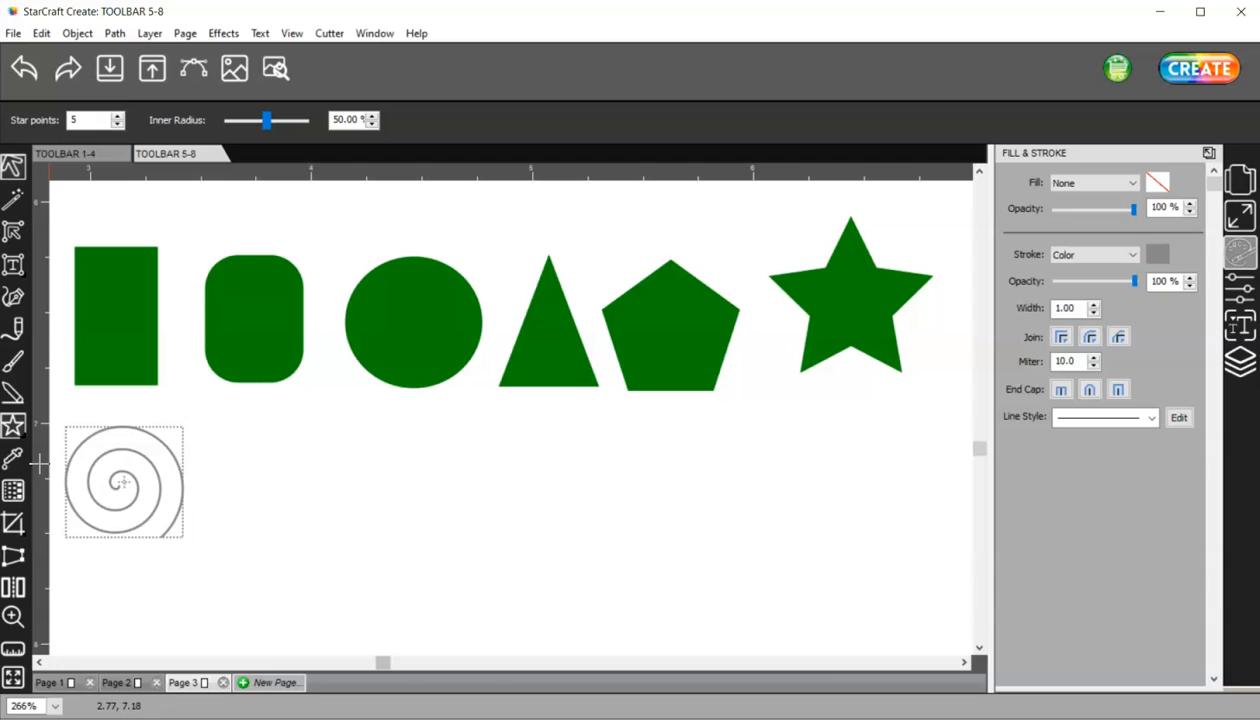
{"action": "left_click", "coordinate": [16, 461]}
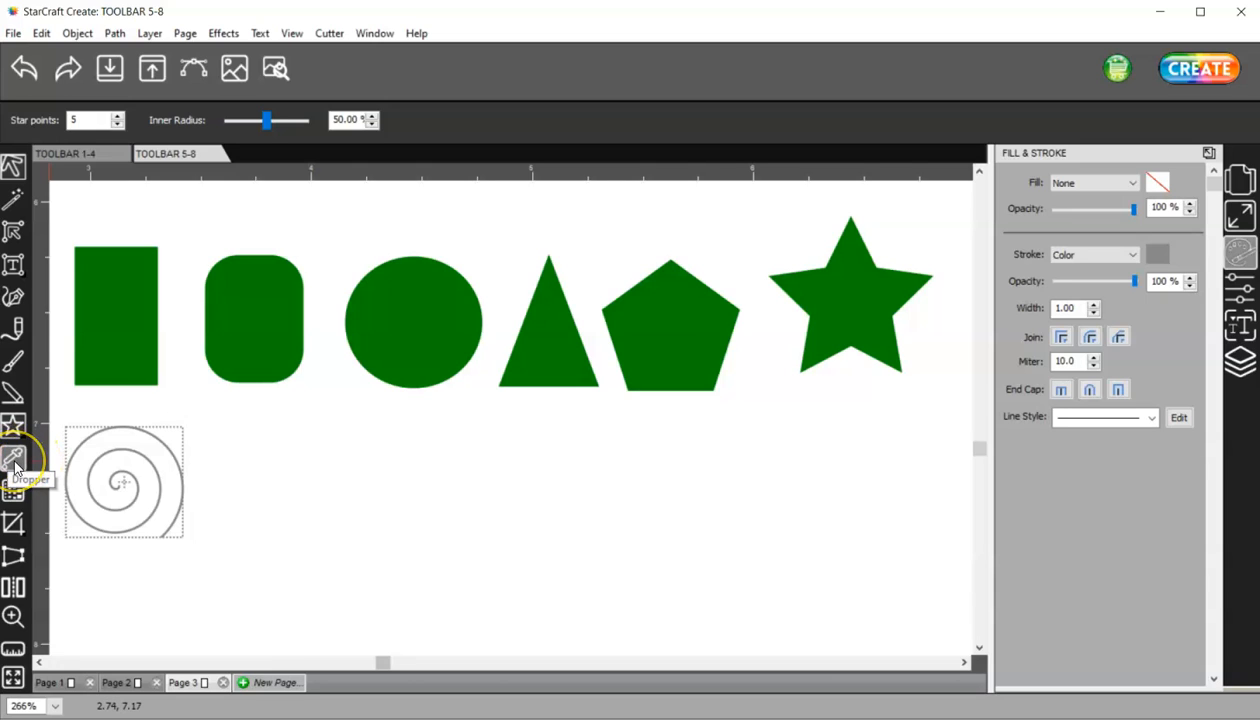
Move the rectangle and the pentagon below the row of shapes, side by side to the right of the spiral.
{"action": "left_click", "coordinate": [14, 167]}
{"action": "left_click_drag", "start_coordinate": [112, 302], "coordinate": [330, 508]}
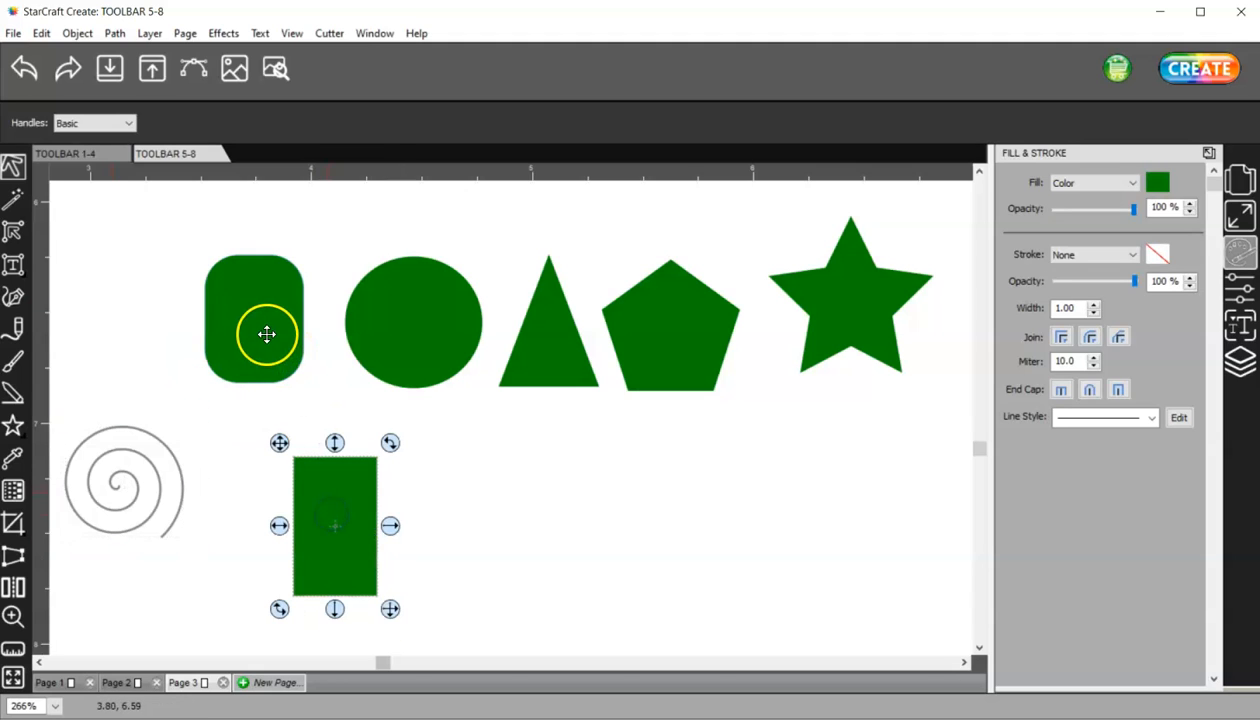
{"action": "mouse_move", "coordinate": [641, 332]}
{"action": "left_mouse_down"}
{"action": "mouse_move", "coordinate": [549, 510]}
{"action": "mouse_move", "coordinate": [477, 523]}
{"action": "left_mouse_up"}
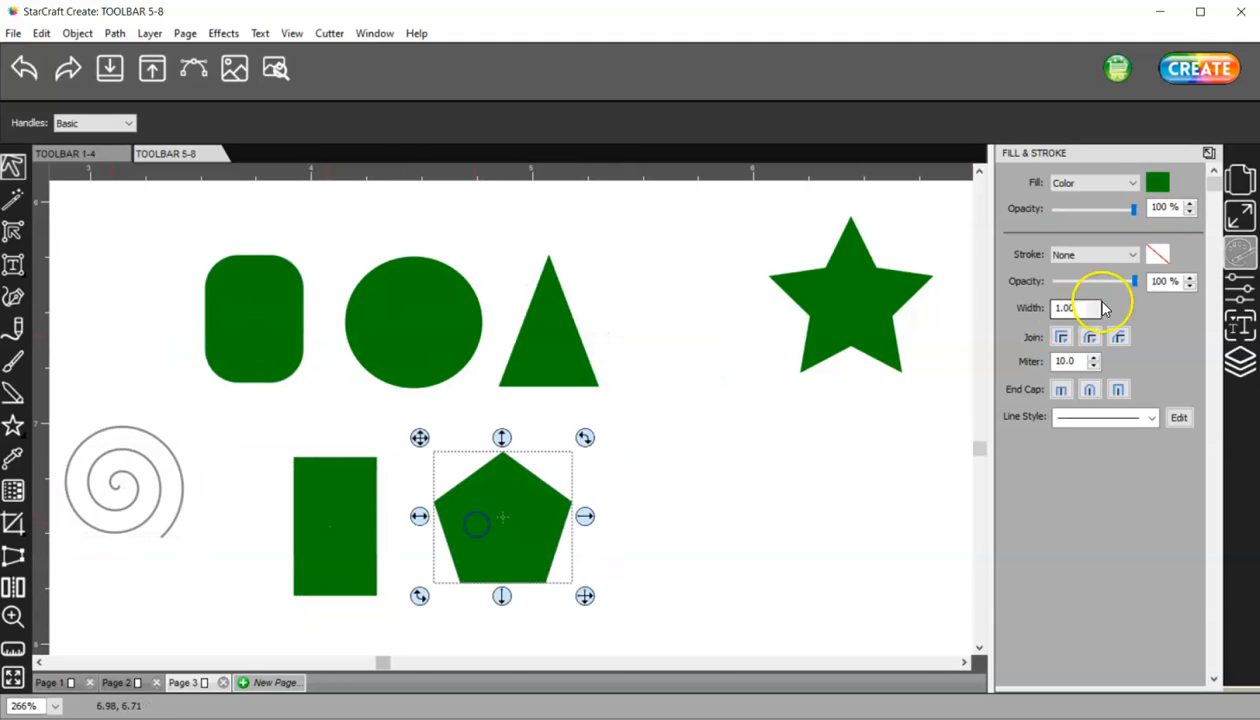
Change the pentagon's fill color to blue (0000FF).
{"action": "left_click", "coordinate": [1159, 189]}
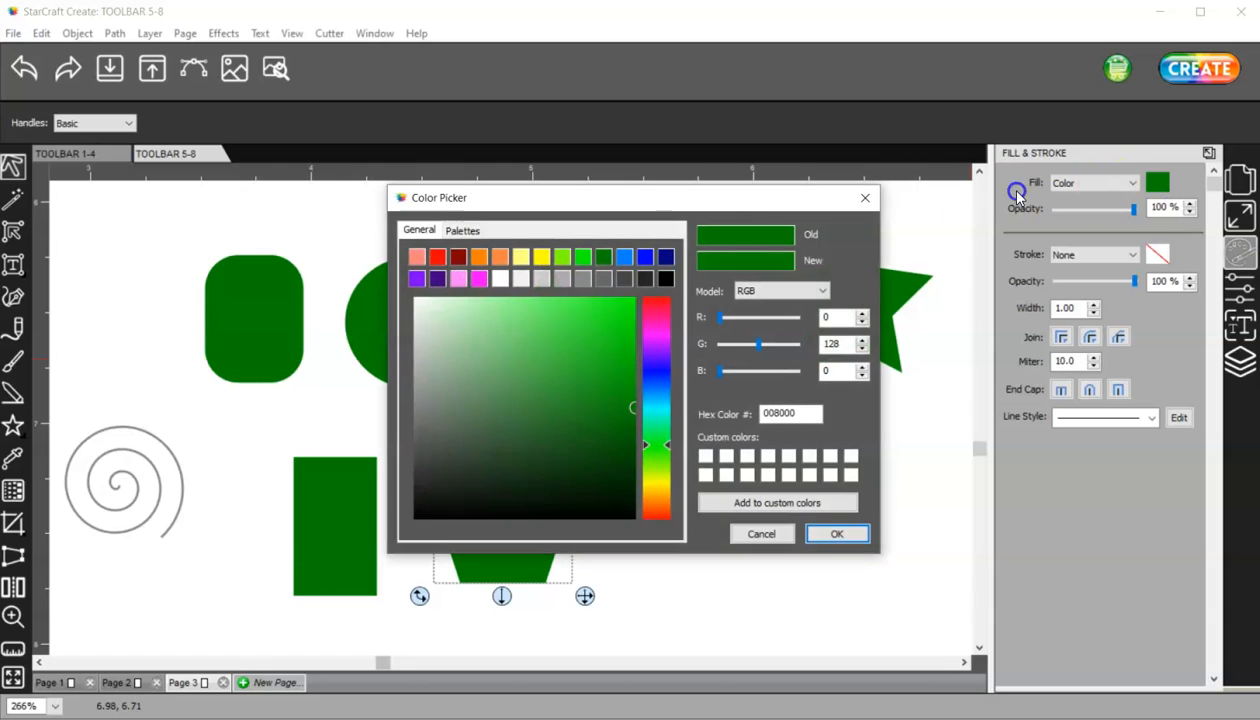
{"action": "left_click", "coordinate": [645, 258]}
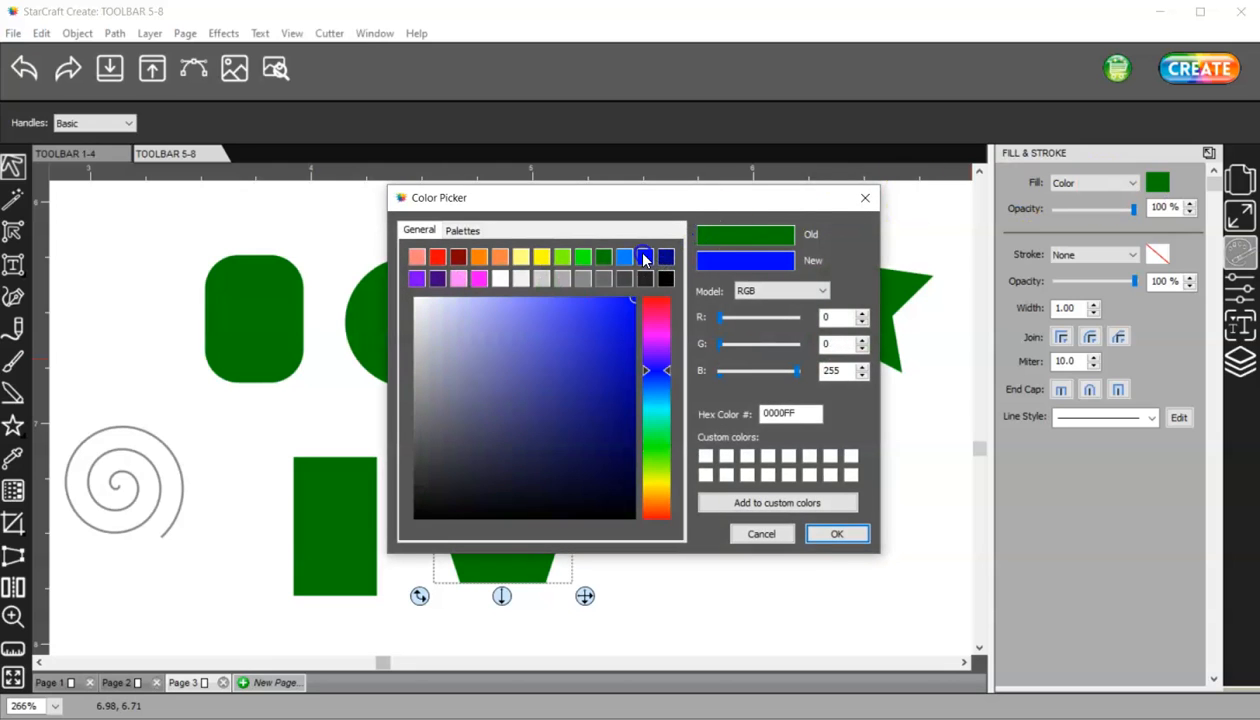
{"action": "left_click", "coordinate": [836, 532]}
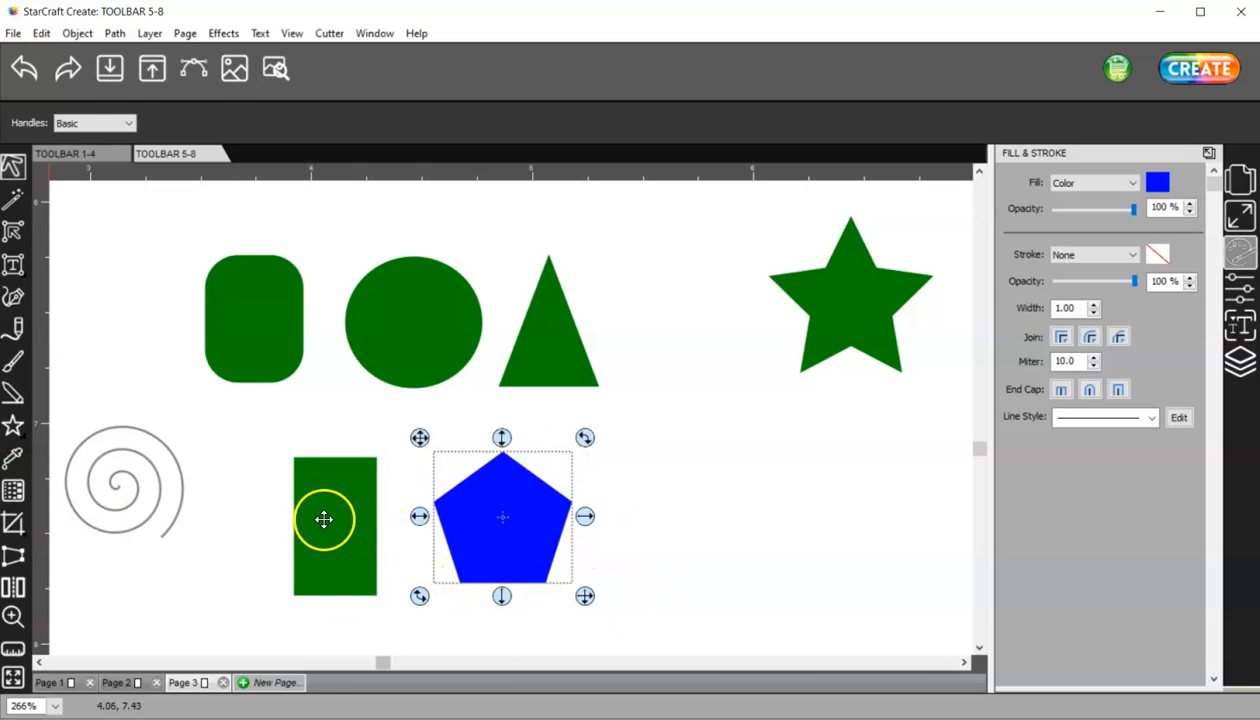
Use the Dropper to apply the green rectangle's fill and stroke to the selected pentagon.
{"action": "left_click", "coordinate": [13, 458]}
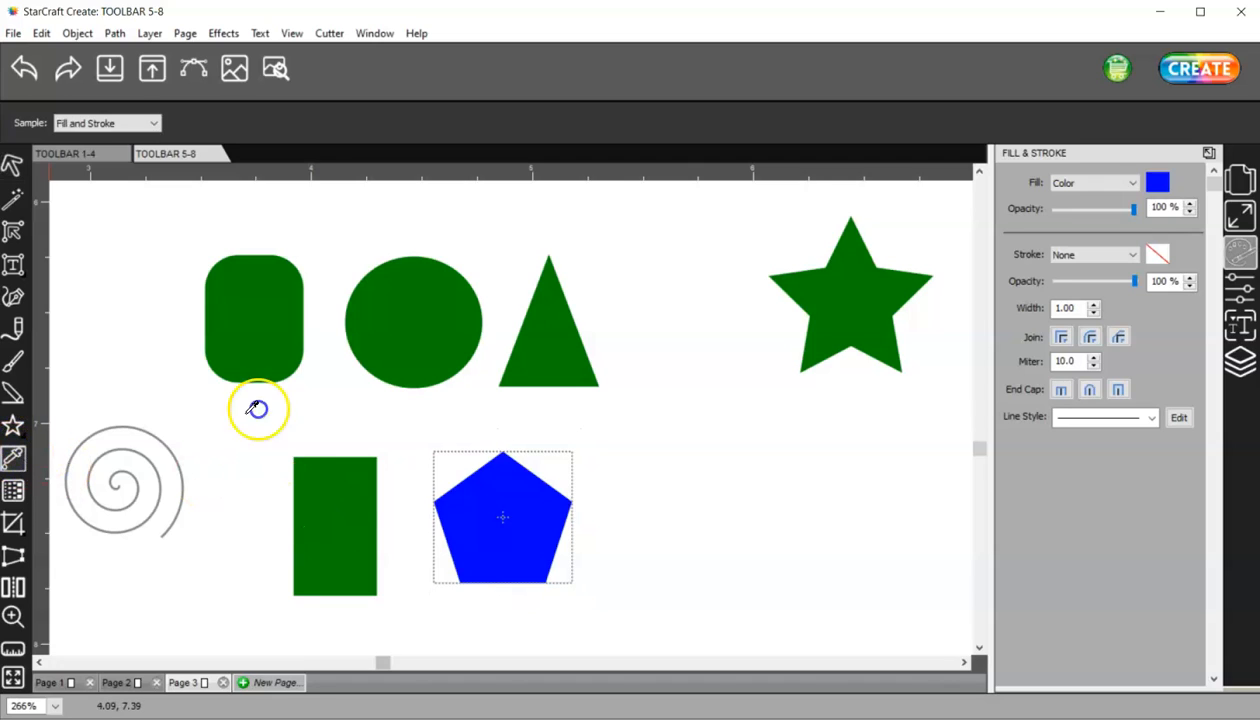
{"action": "left_click", "coordinate": [324, 511]}
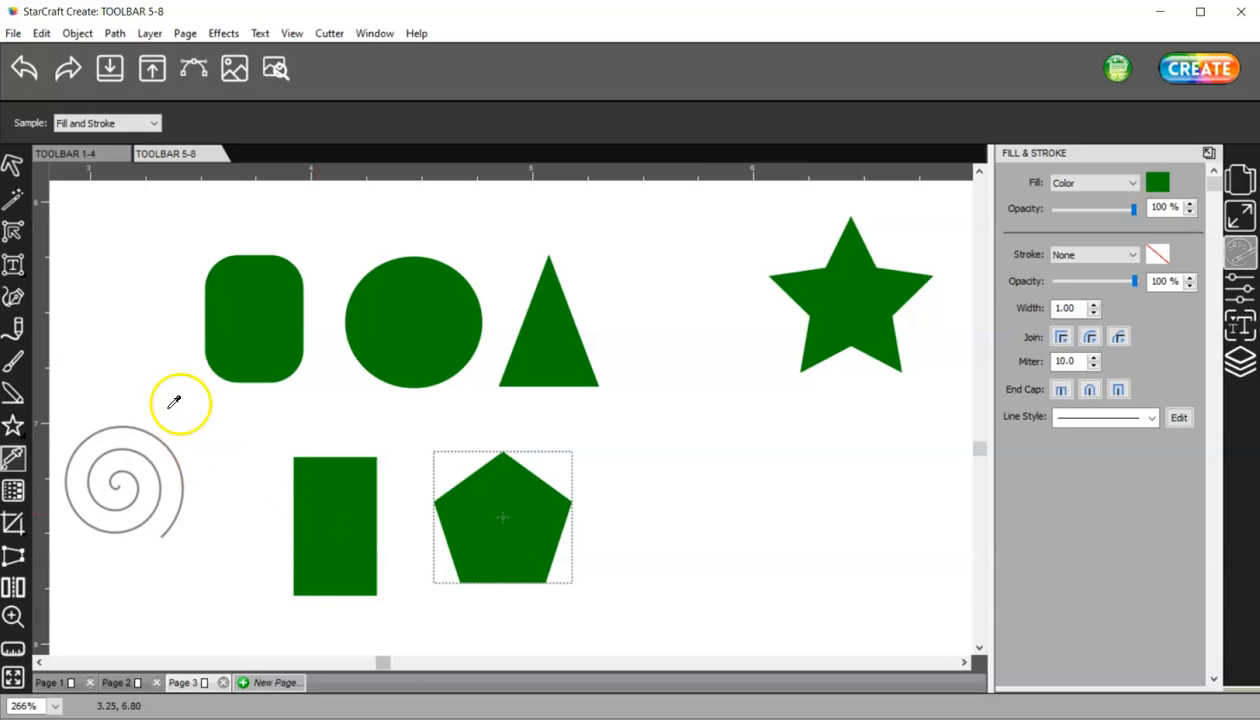
{"action": "left_click", "coordinate": [13, 166]}
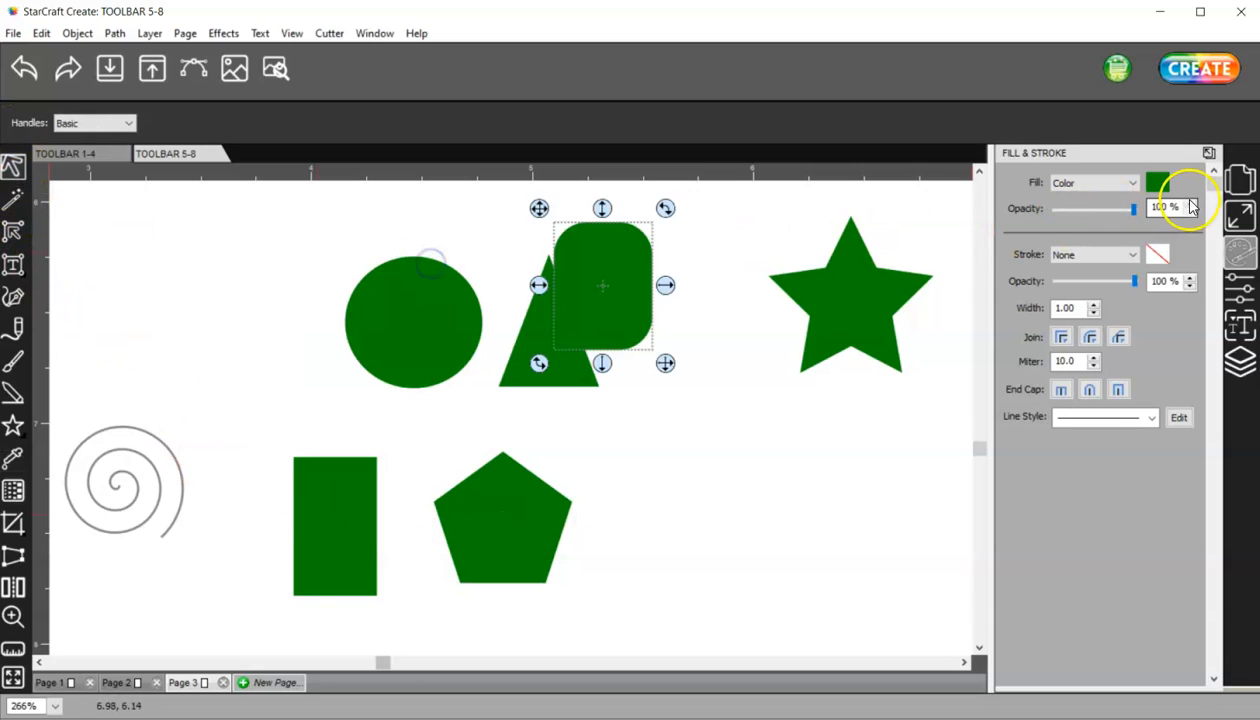
Place the rounded rectangle back to the left of the circle and fill it with red (FF0000).
{"action": "left_click_drag", "start_coordinate": [614, 291], "coordinate": [262, 308]}
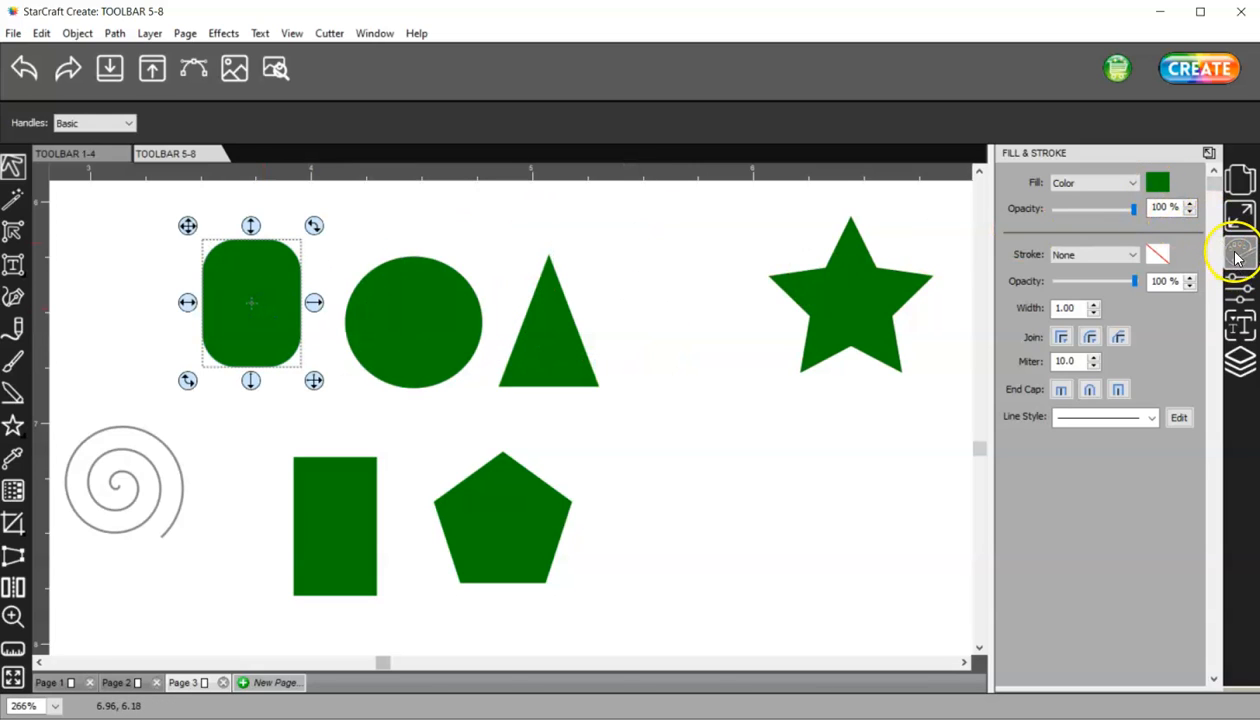
{"action": "left_click", "coordinate": [1157, 184]}
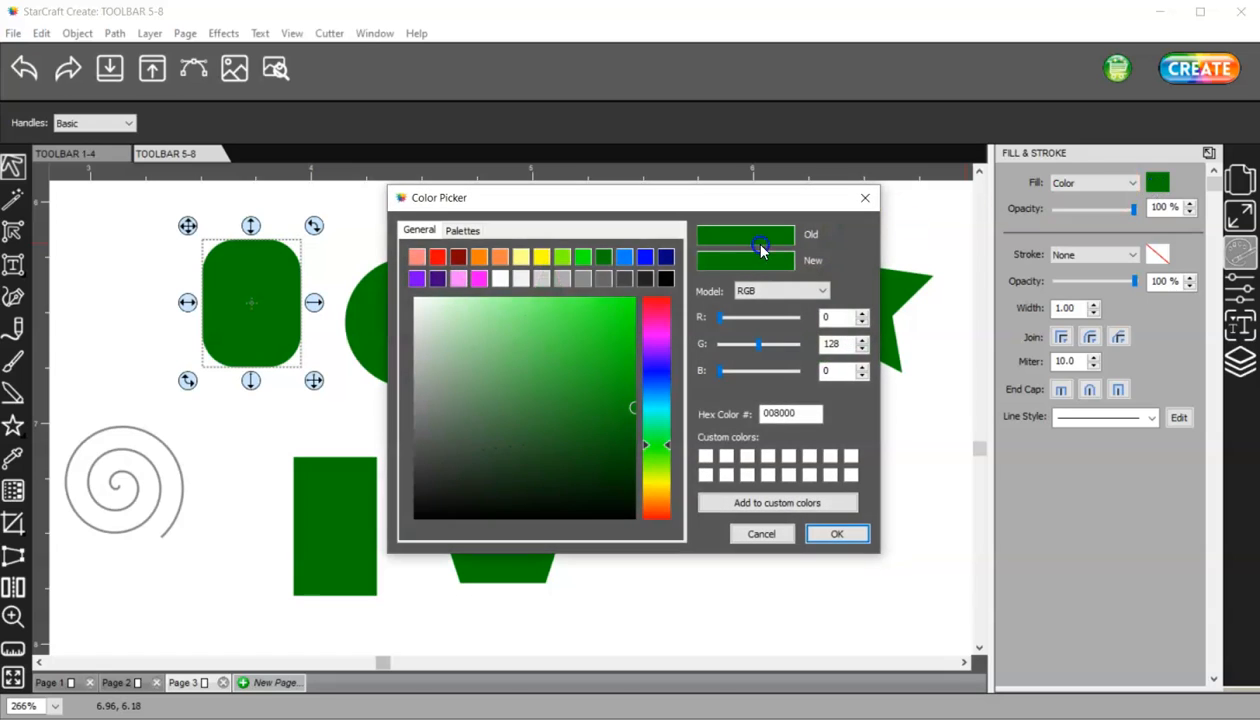
{"action": "left_click", "coordinate": [438, 257]}
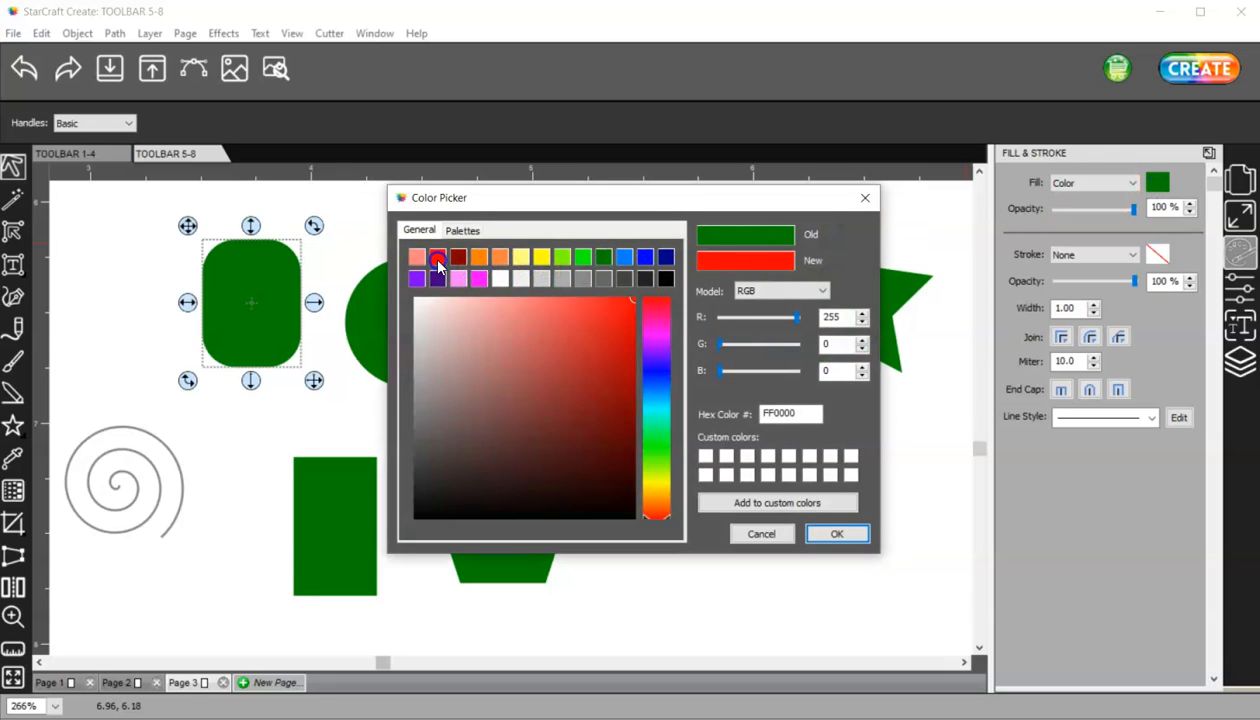
{"action": "left_click", "coordinate": [836, 533]}
Move the triangle into the gap between the circle and the star.
{"action": "left_click", "coordinate": [862, 228]}
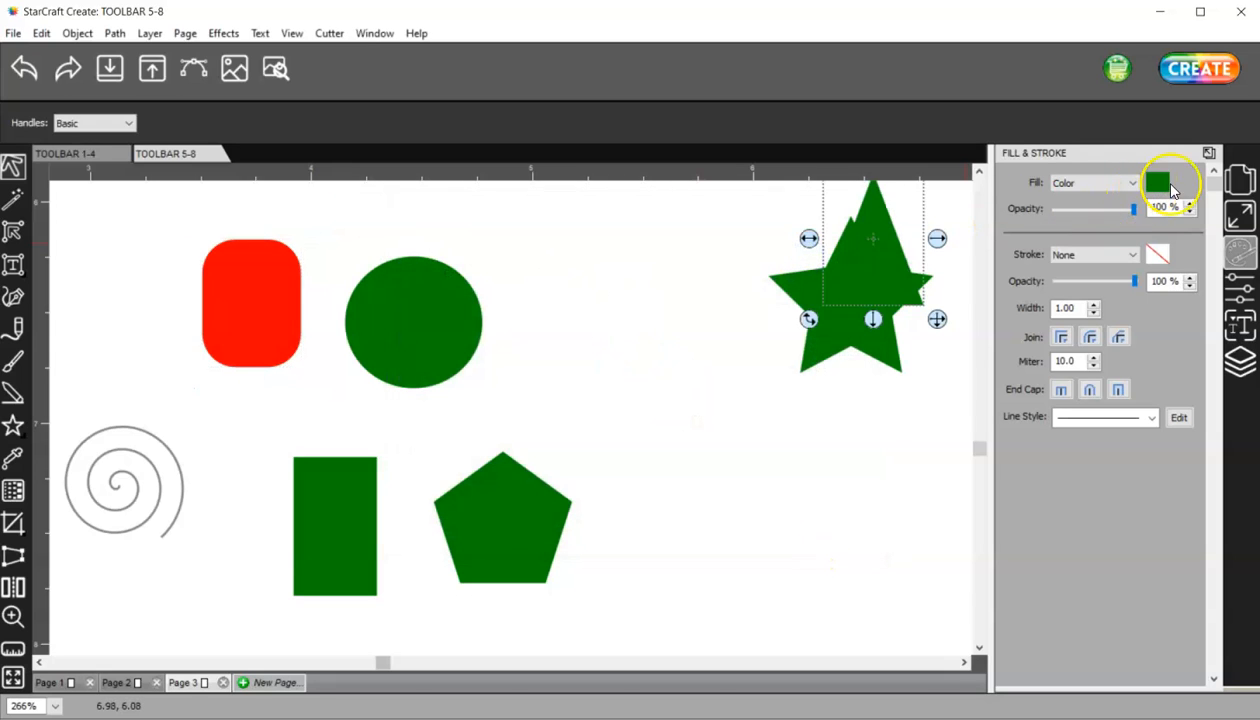
{"action": "left_click_drag", "start_coordinate": [890, 271], "coordinate": [676, 313]}
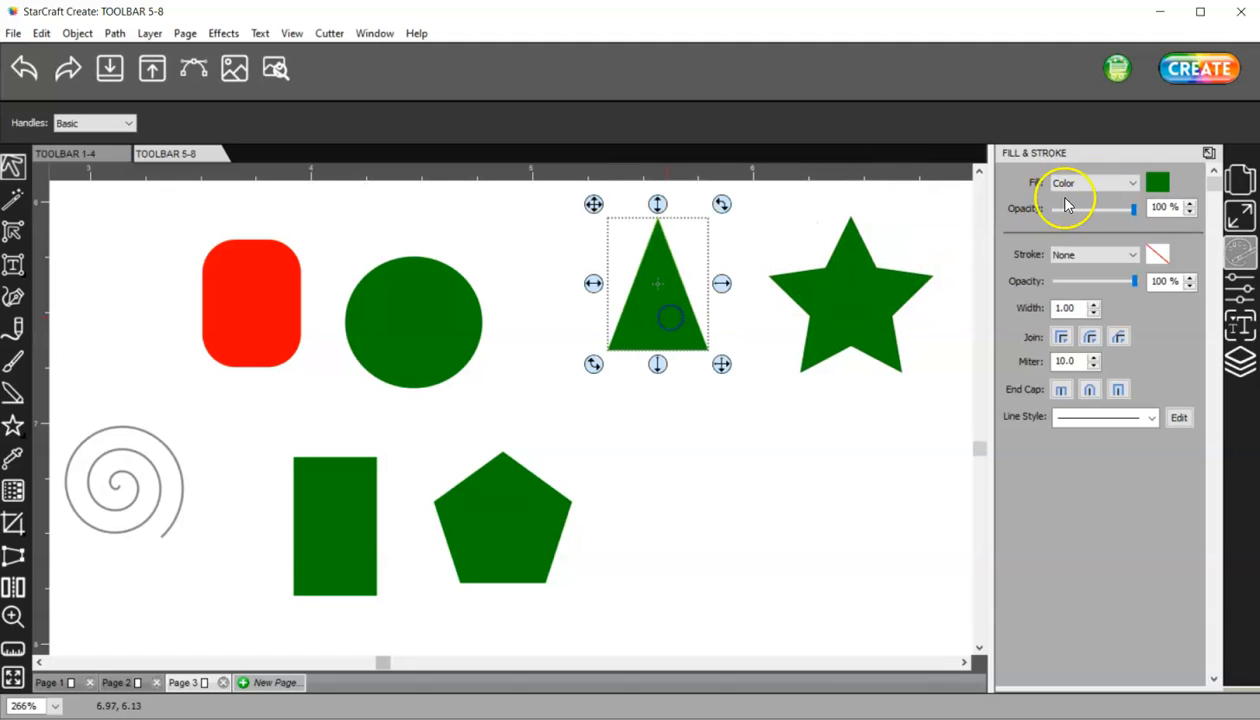
Fill the triangle with orange (FF8000), and use the Dropper to replace its fill and stroke with those sampled from the other shapes.
{"action": "left_click", "coordinate": [1158, 182]}
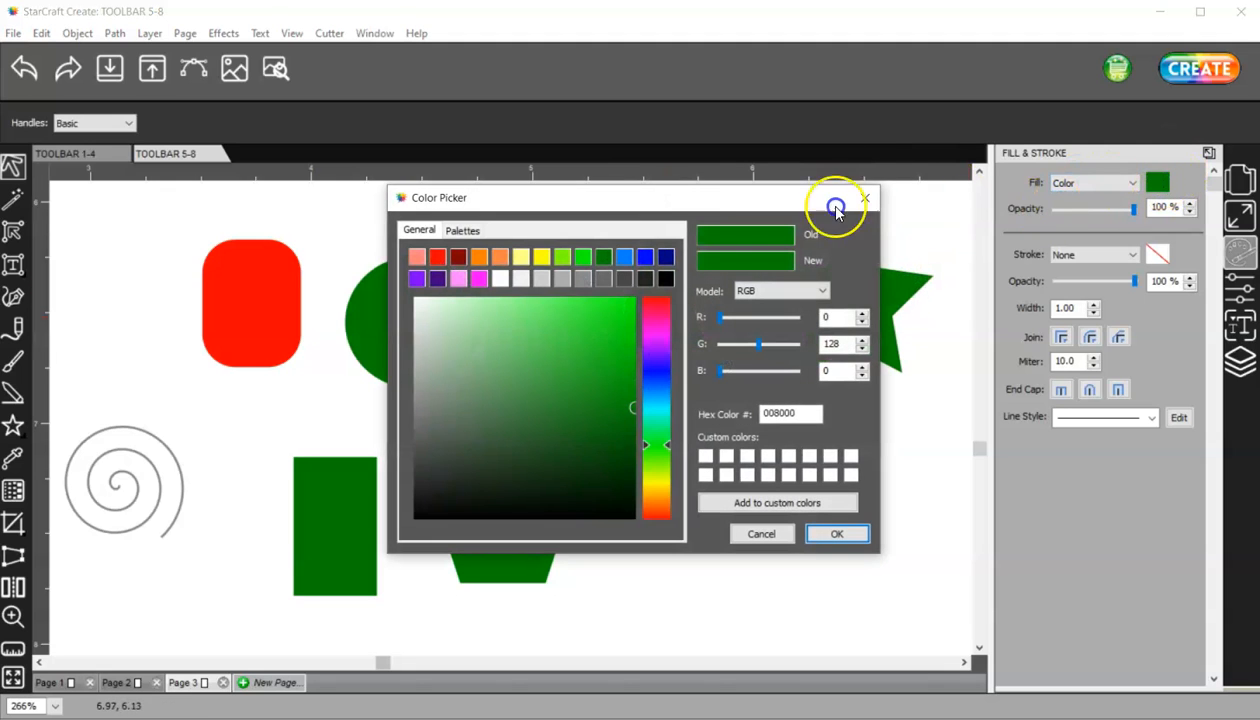
{"action": "left_click", "coordinate": [482, 258]}
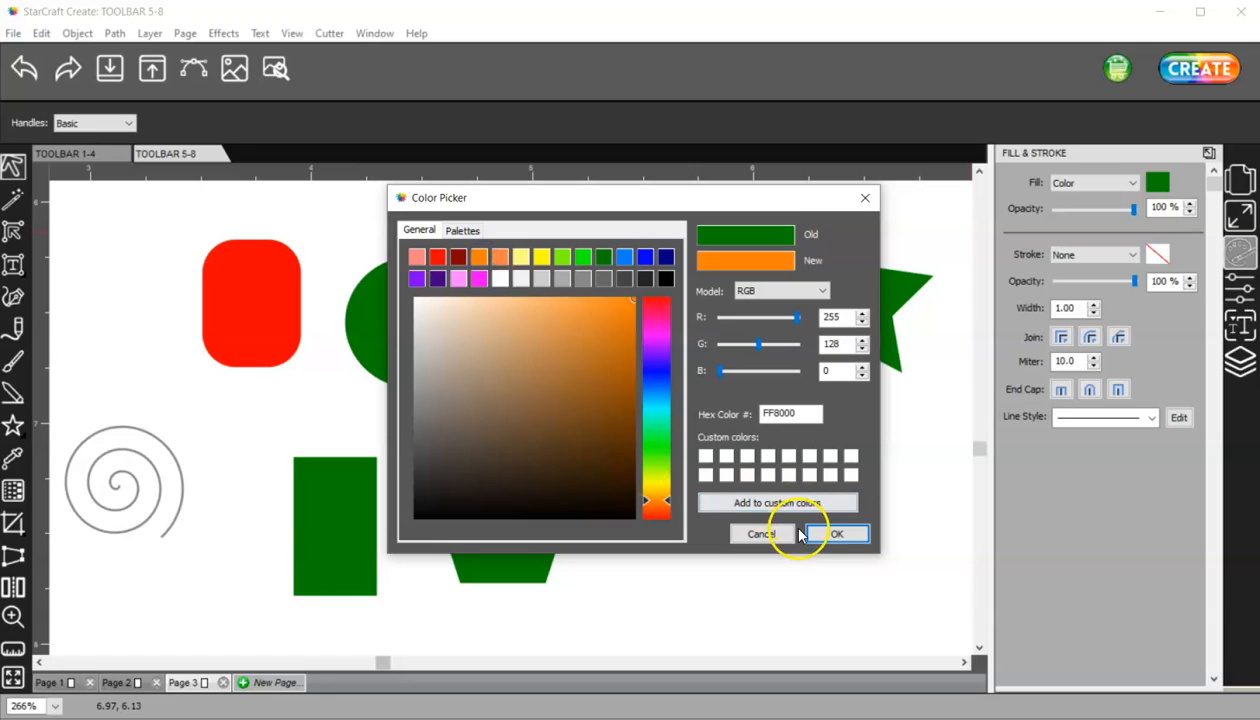
{"action": "left_click", "coordinate": [837, 533]}
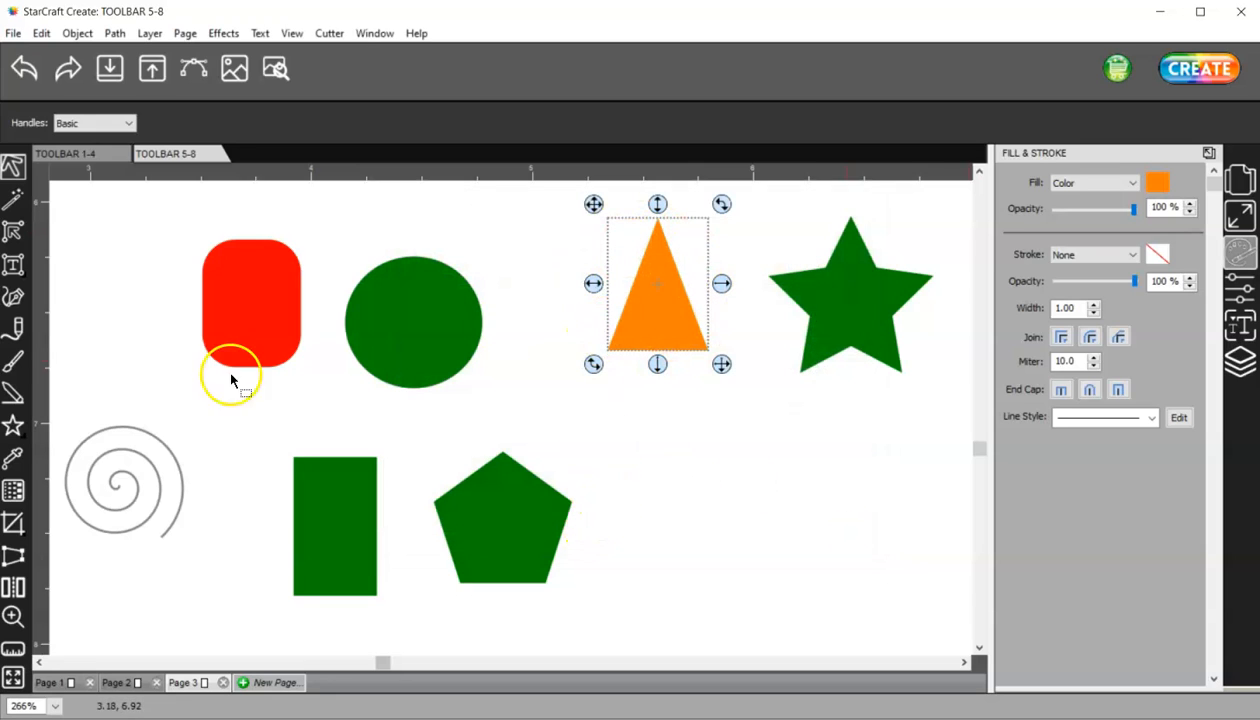
{"action": "left_click", "coordinate": [19, 462]}
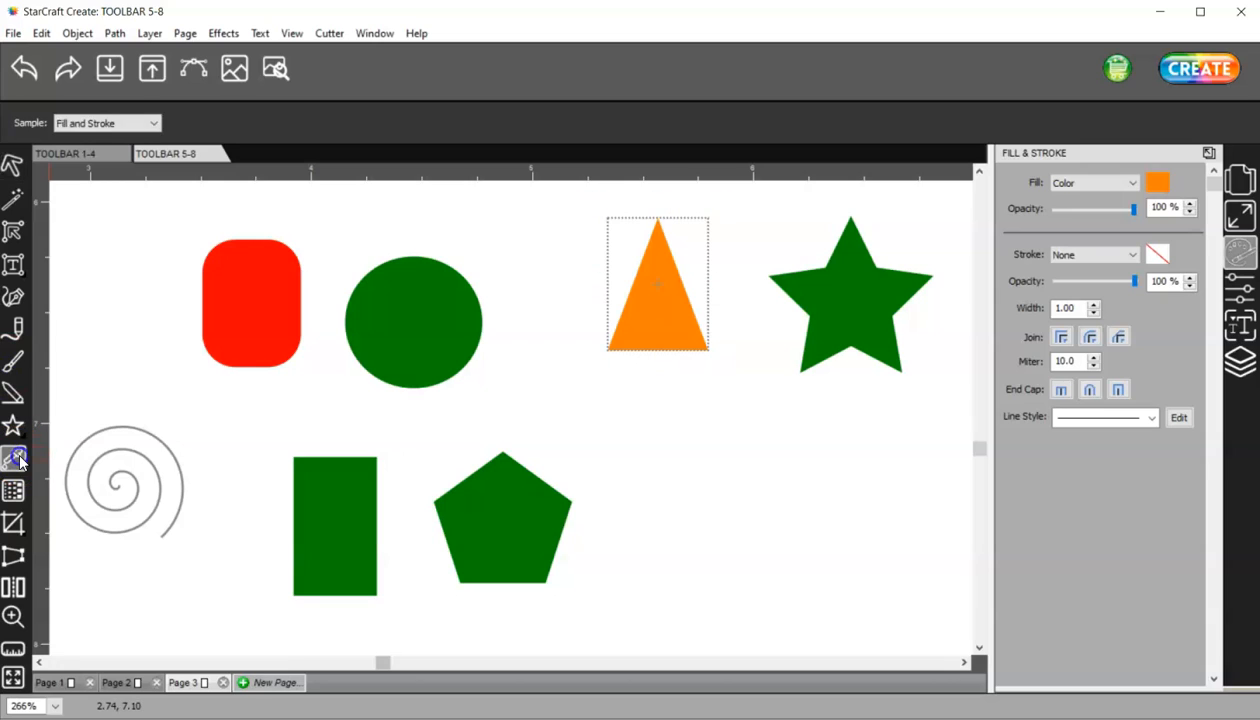
{"action": "left_click", "coordinate": [338, 534]}
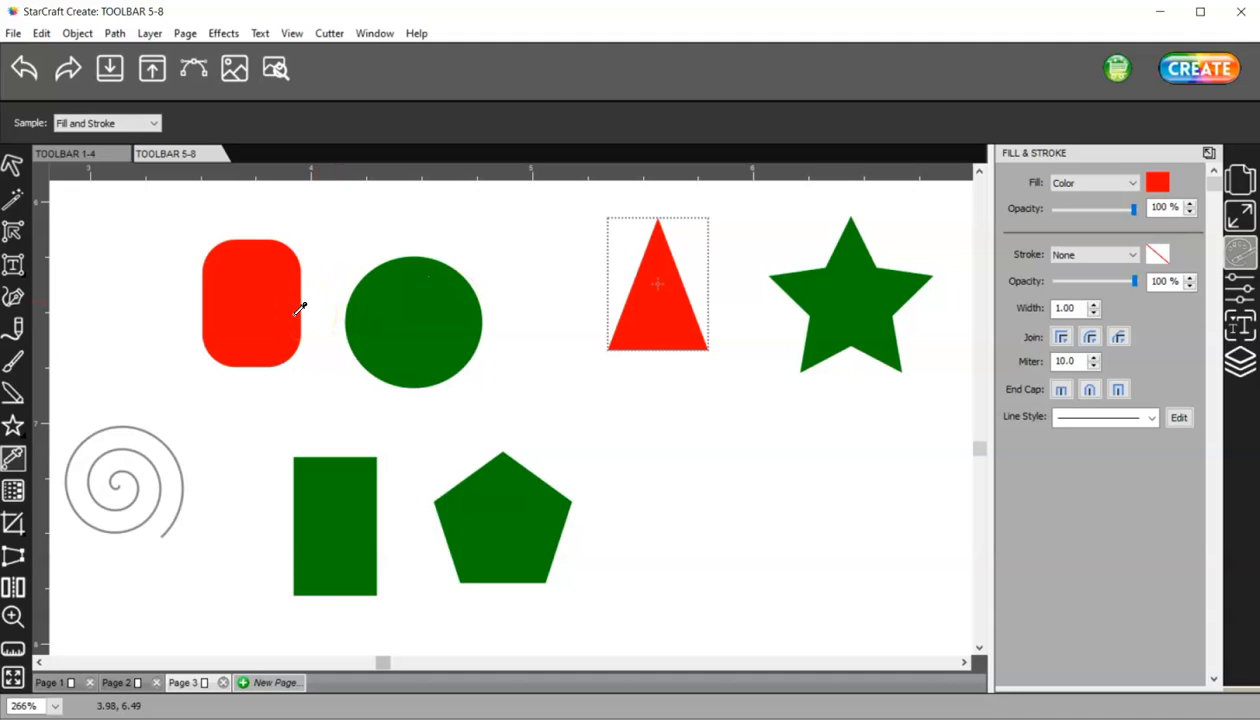
Set the triangle's fill to a custom muted purple by picking a purple hue and a softer shade.
{"action": "left_click", "coordinate": [1157, 183]}
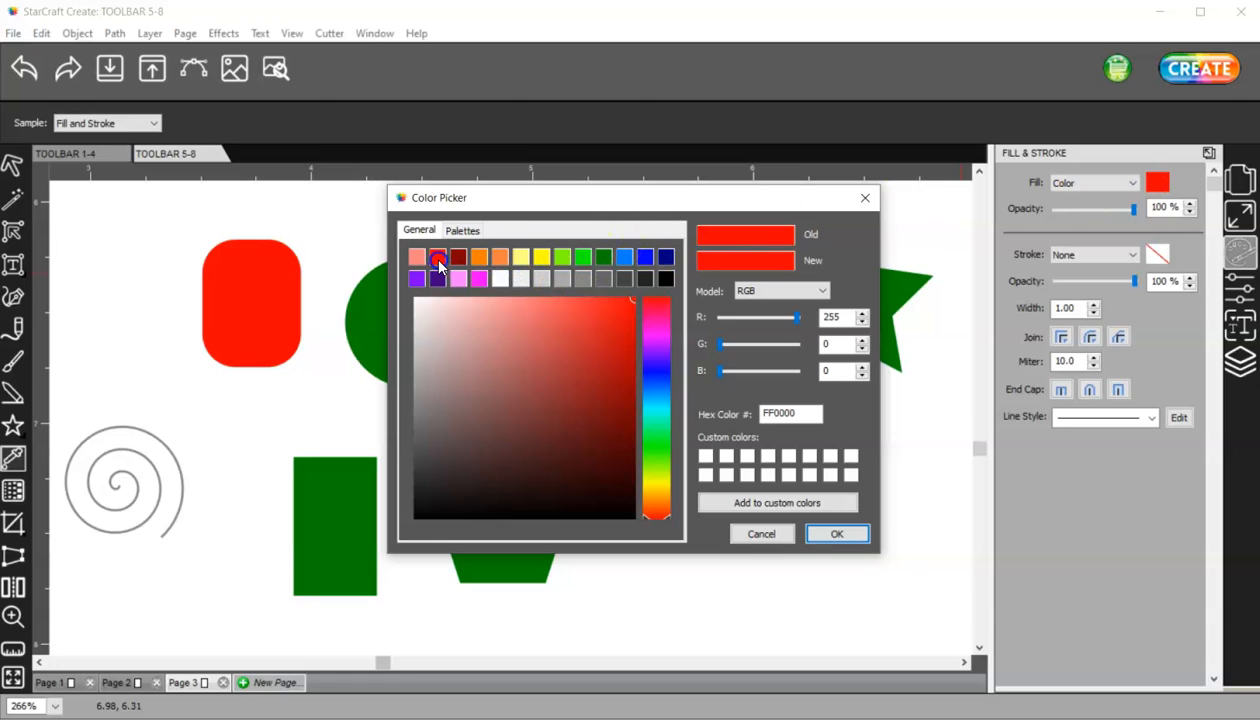
{"action": "left_click", "coordinate": [656, 345]}
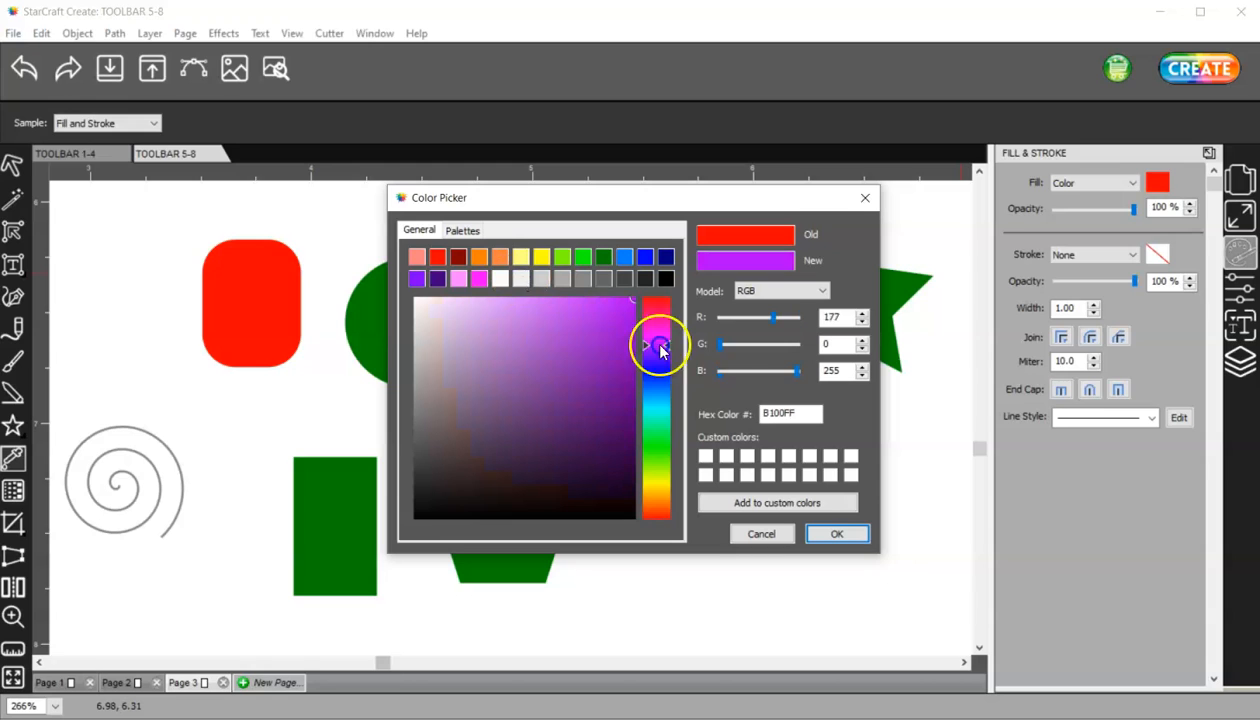
{"action": "left_click", "coordinate": [489, 371]}
{"action": "left_click", "coordinate": [837, 536]}
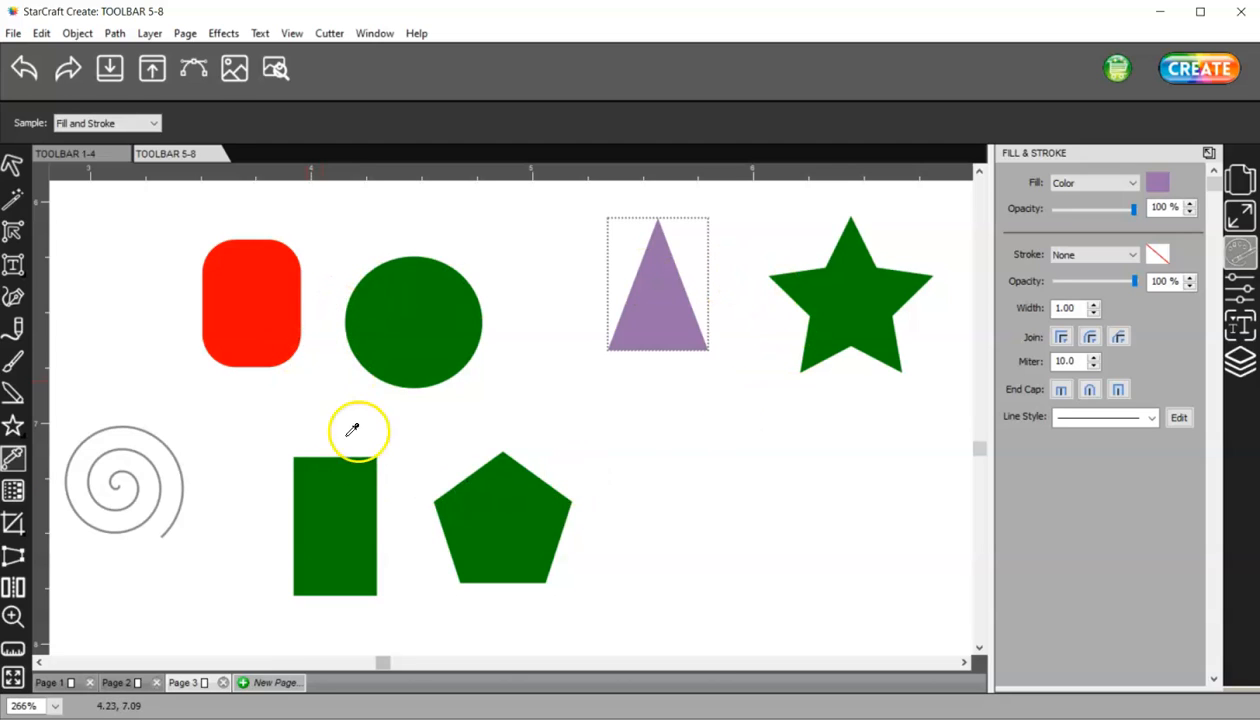
Sample the green rectangle's fill and stroke onto the triangle with the Dropper, and undo the change.
{"action": "left_click", "coordinate": [362, 487]}
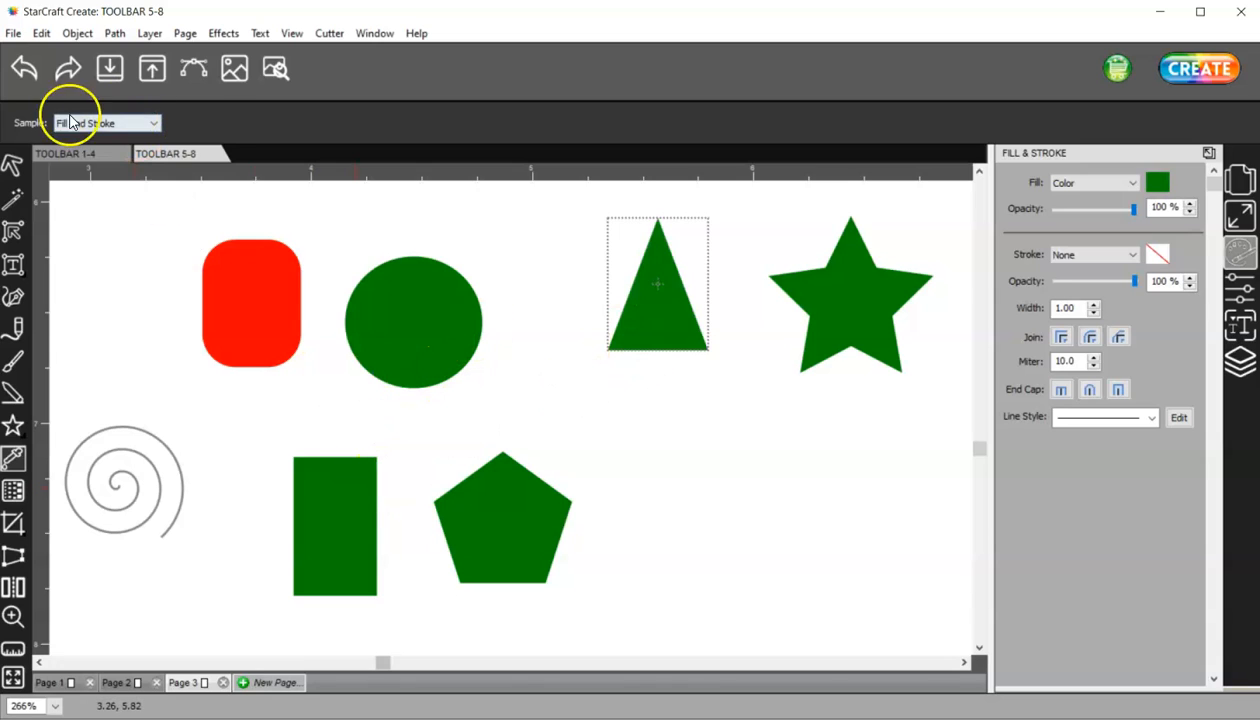
{"action": "left_click", "coordinate": [24, 72]}
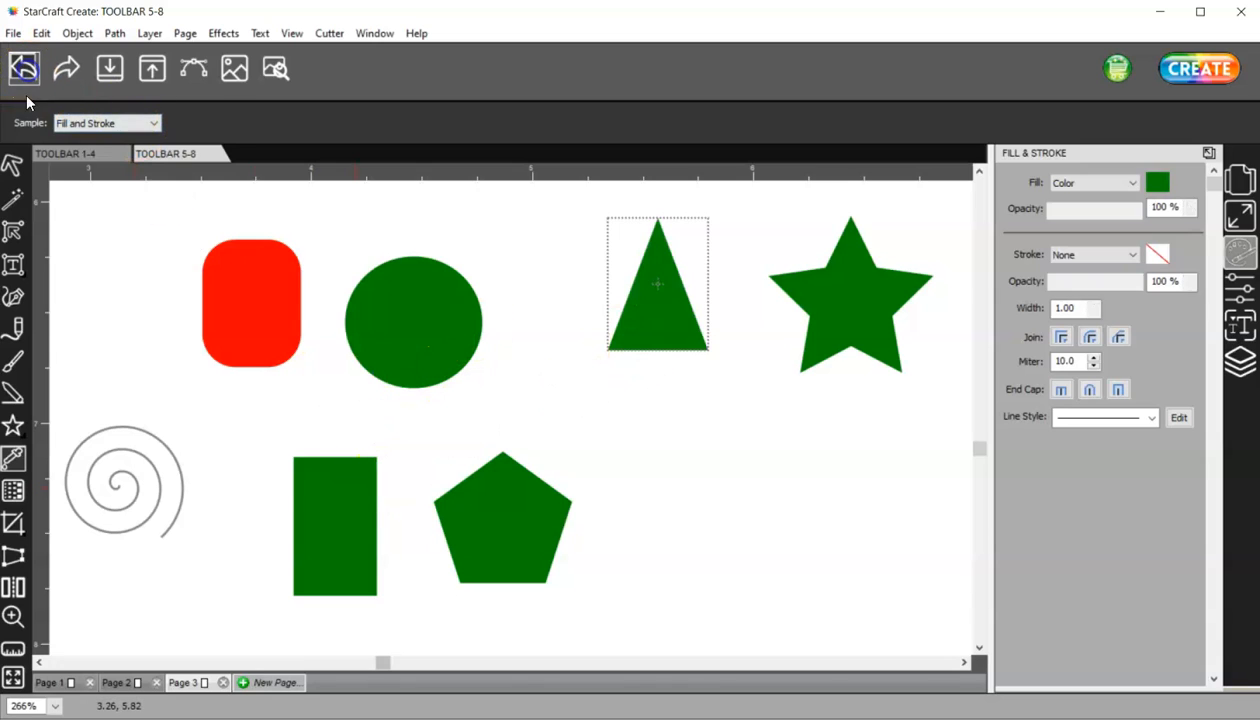
Use the Dropper to apply the purple triangle's fill and stroke to the green rectangle.
{"action": "left_click", "coordinate": [13, 166]}
{"action": "left_click", "coordinate": [330, 522]}
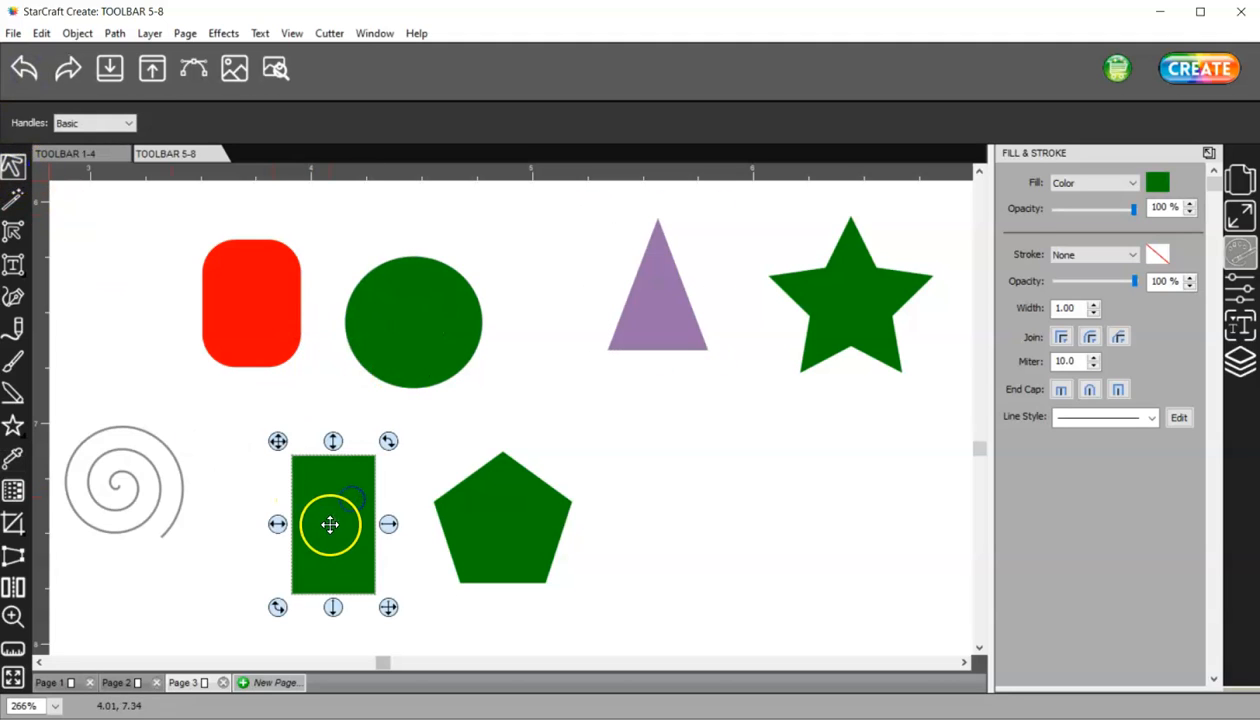
{"action": "left_click", "coordinate": [13, 458]}
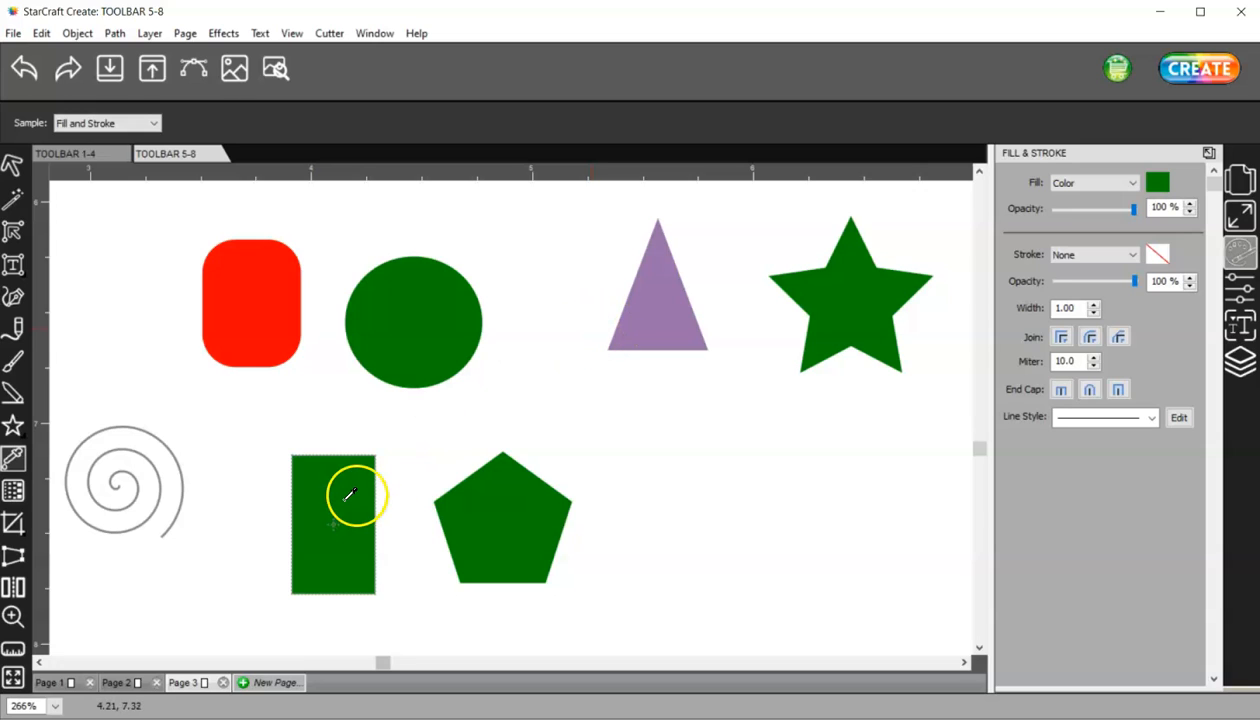
{"action": "left_click", "coordinate": [676, 318]}
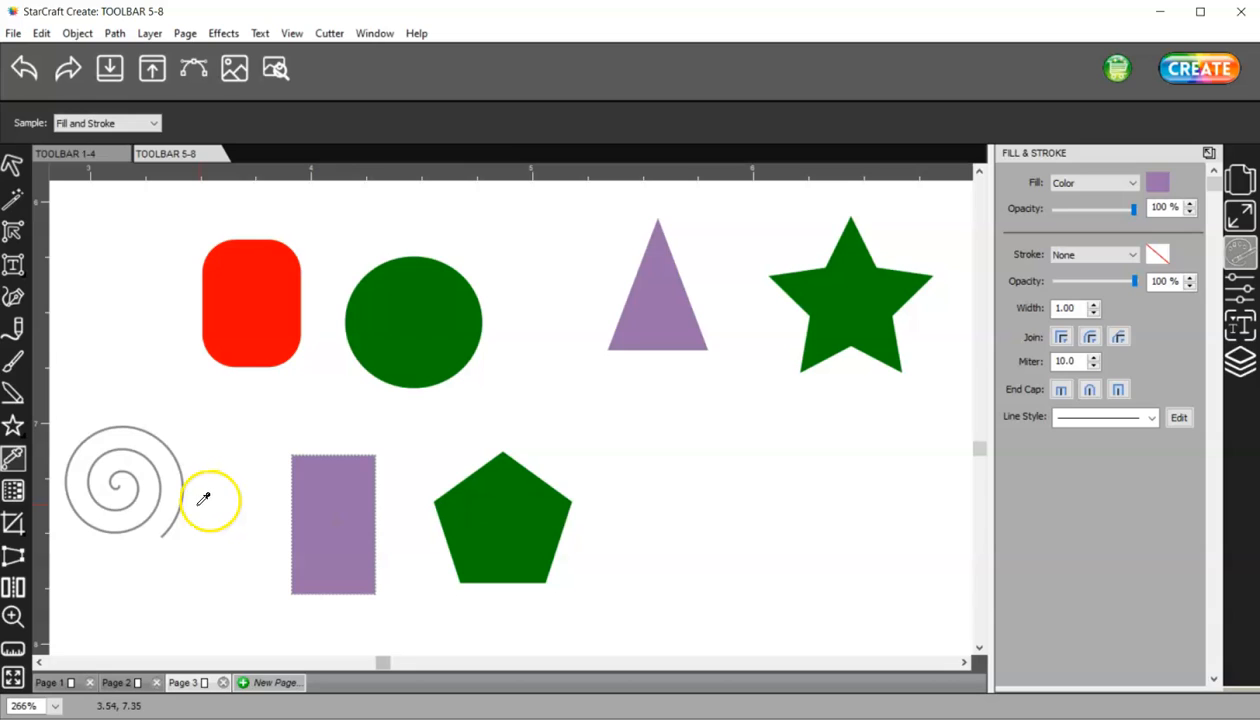
Select all the shapes, including the spiral and the star, and delete them.
{"action": "left_click", "coordinate": [12, 166]}
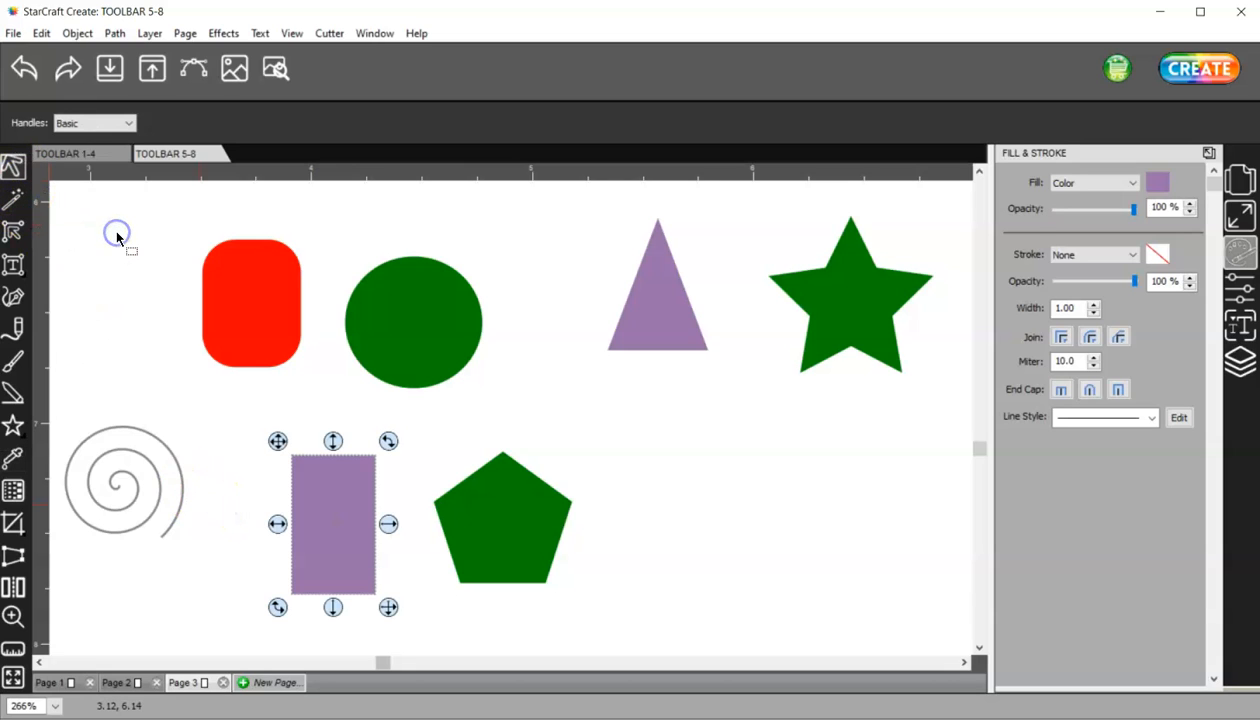
{"action": "left_click_drag", "start_coordinate": [62, 197], "coordinate": [948, 607]}
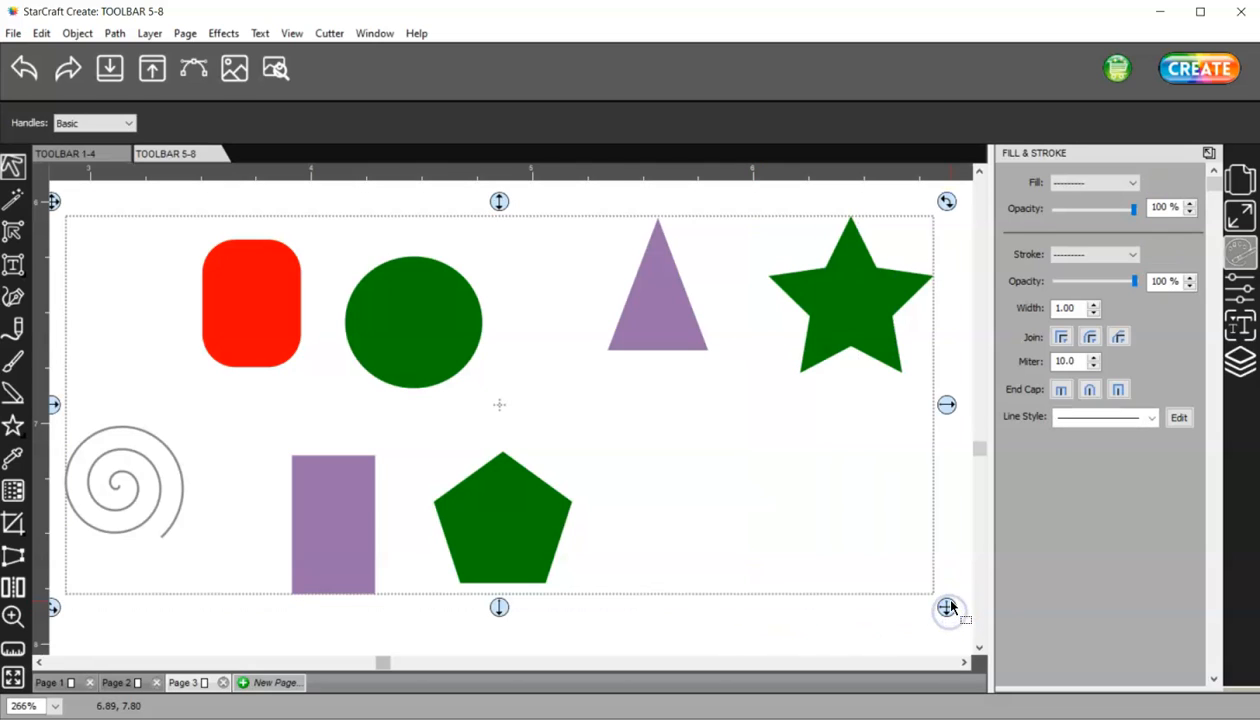
{"action": "key", "text": "Delete"}
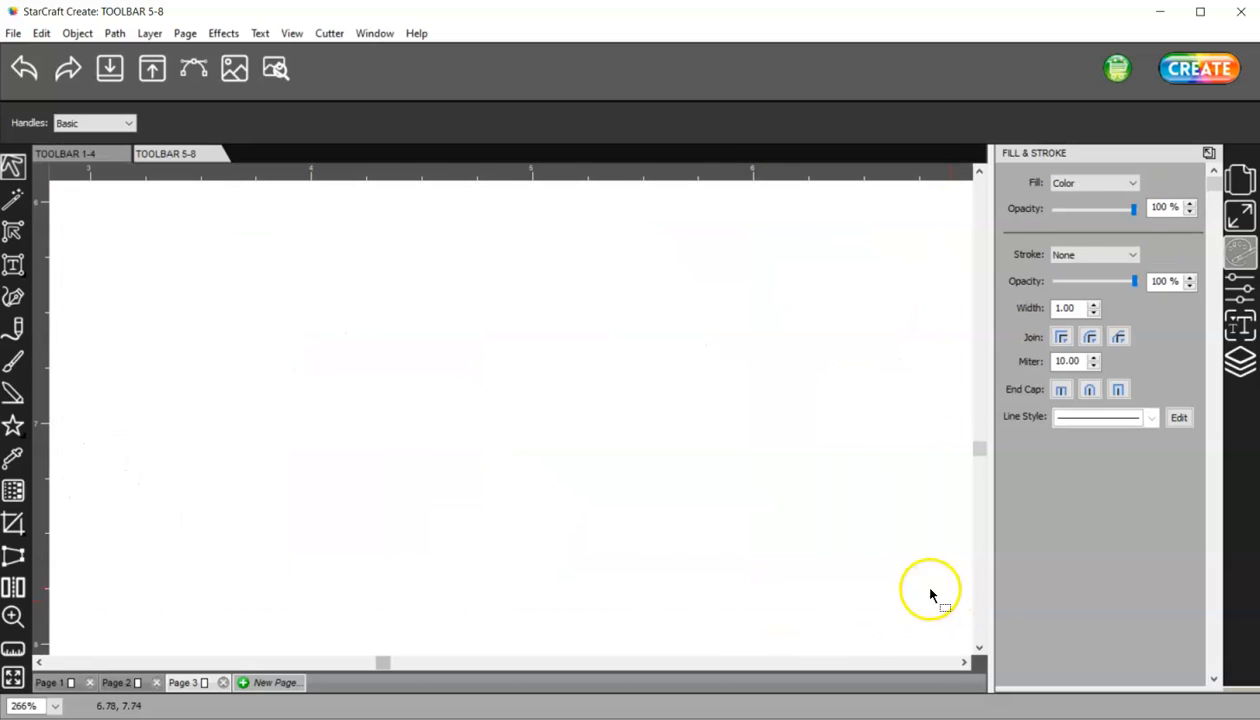
Change the fill type from Color to Gradient with no object selected.
{"action": "scroll", "coordinate": [677, 499], "scroll_direction": "down", "scroll_amount": 1}
{"action": "scroll", "coordinate": [677, 505], "scroll_direction": "down", "scroll_amount": 1}
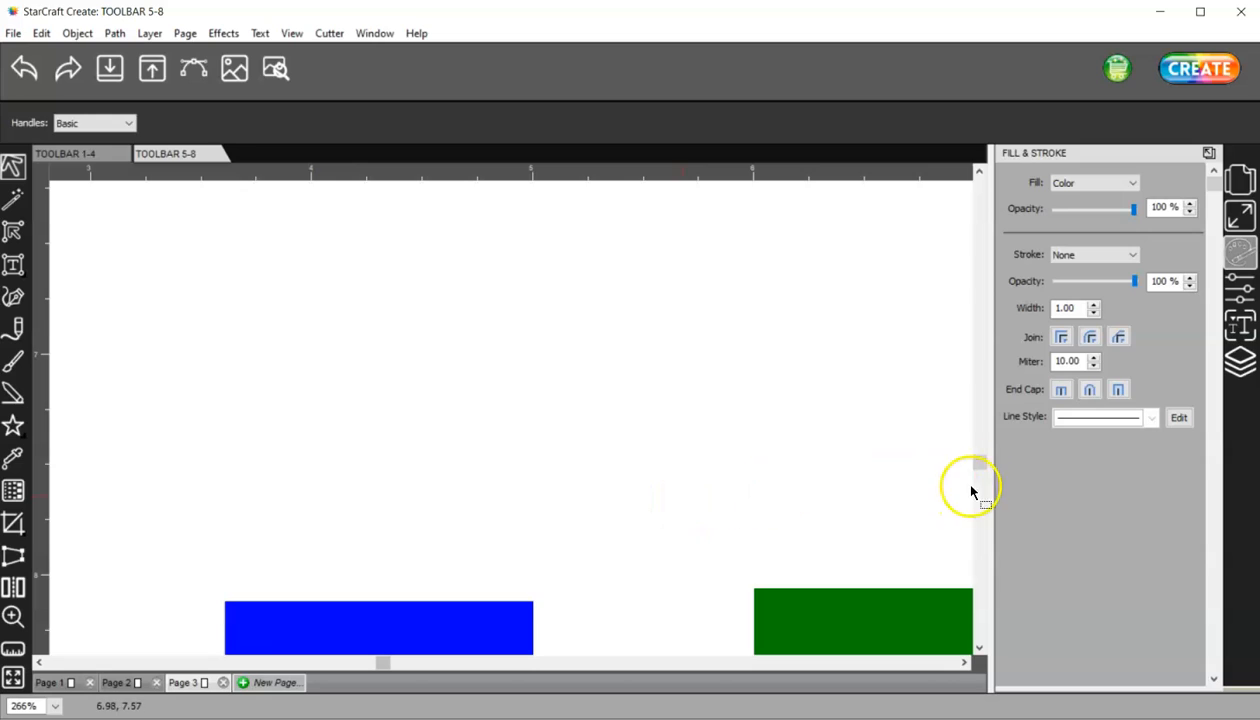
{"action": "left_click", "coordinate": [14, 490]}
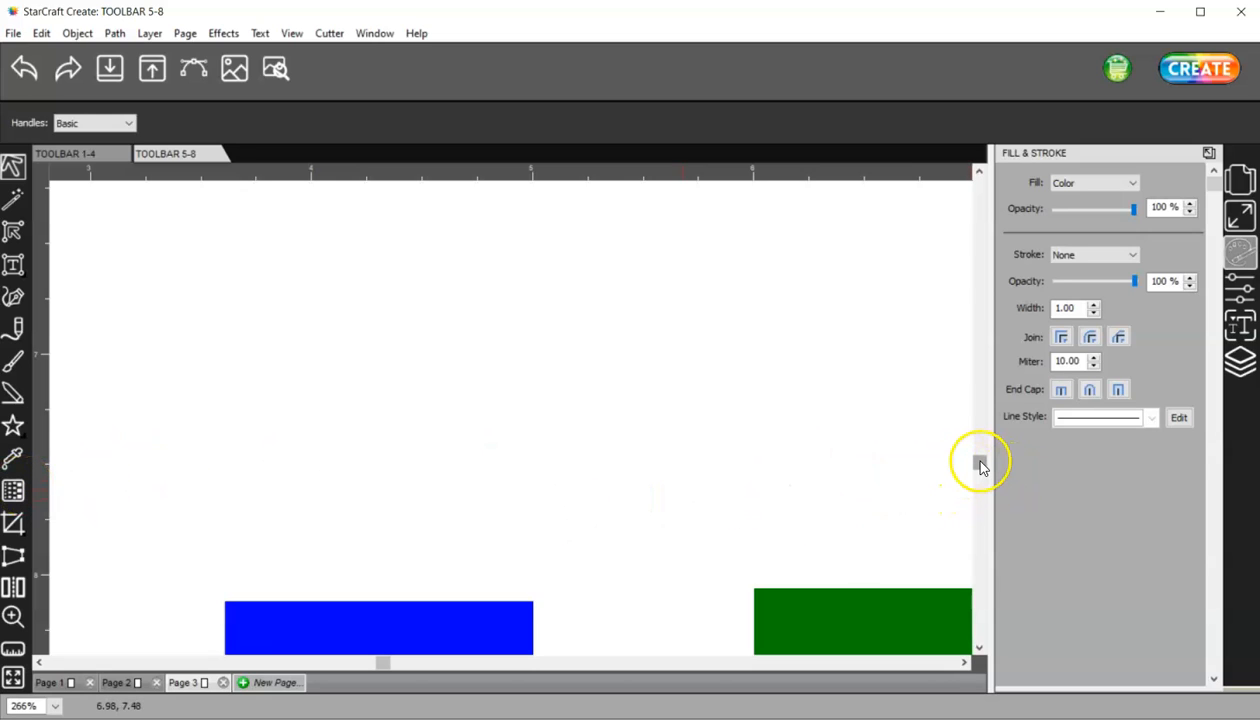
{"action": "left_click", "coordinate": [1096, 186]}
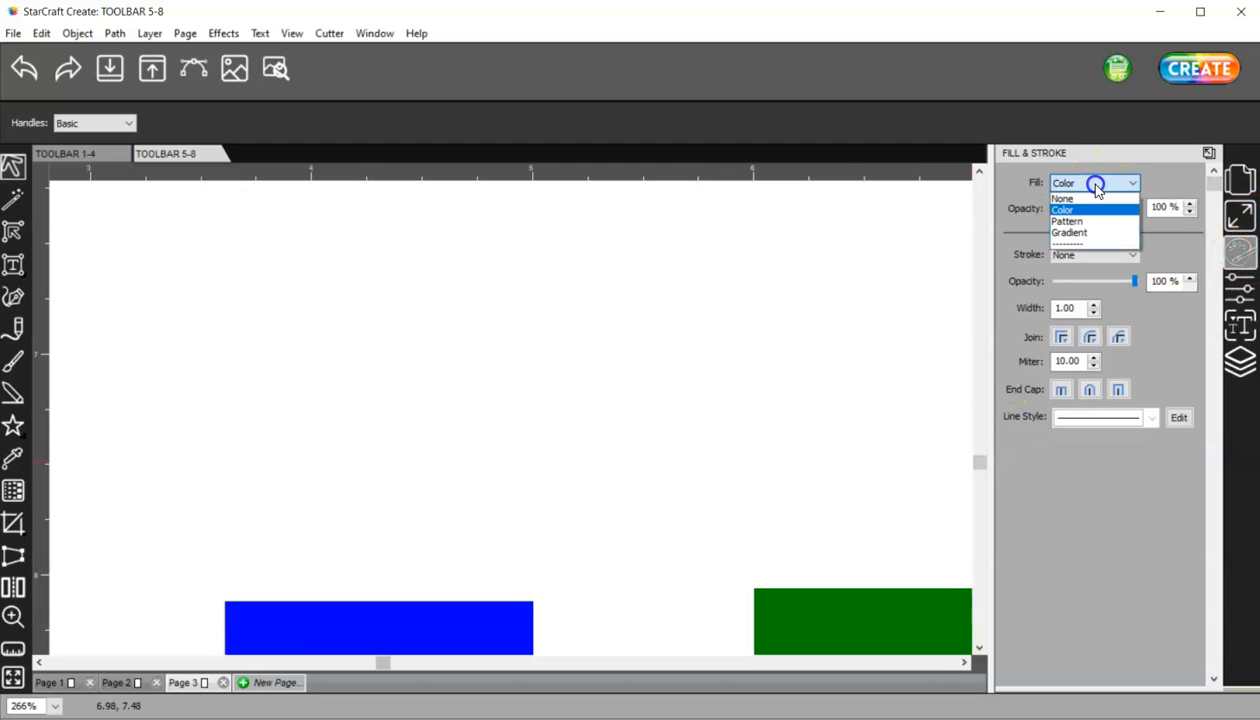
{"action": "left_click", "coordinate": [1090, 234]}
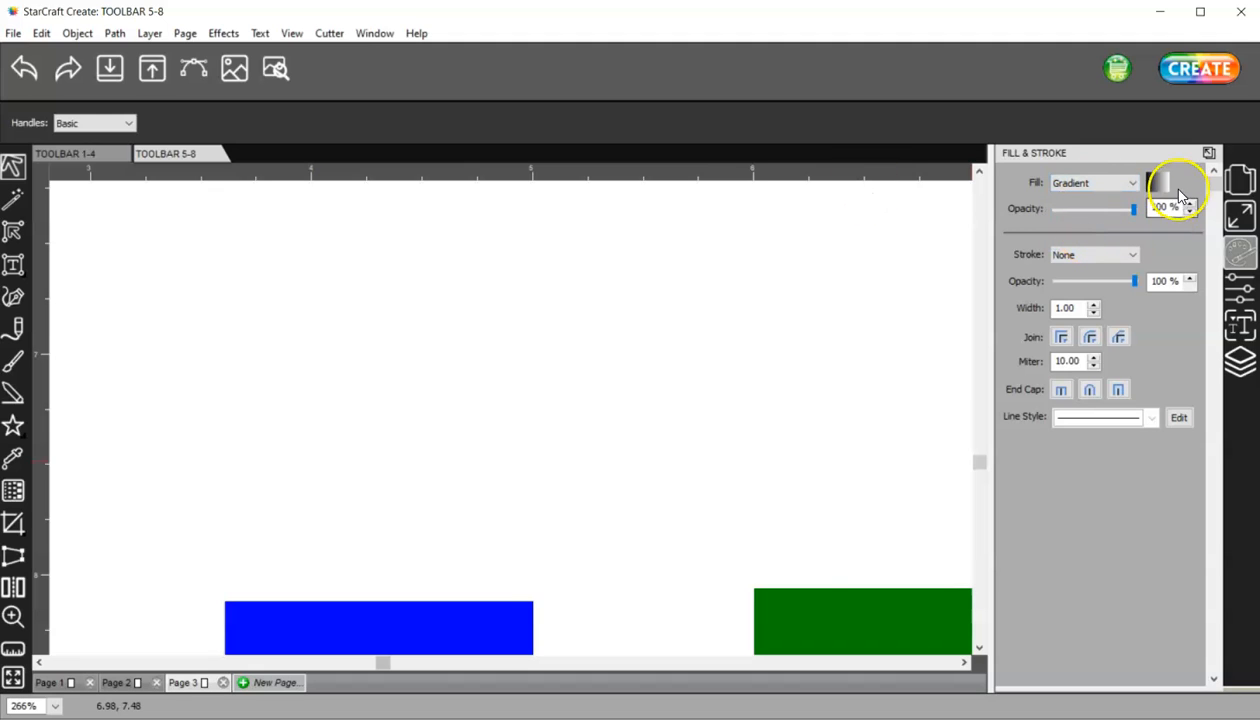
Delete the blue rectangle and the green rectangle behind the STARCRAFT CREATE text.
{"action": "left_click_drag", "start_coordinate": [979, 464], "coordinate": [976, 520]}
{"action": "left_click", "coordinate": [332, 315]}
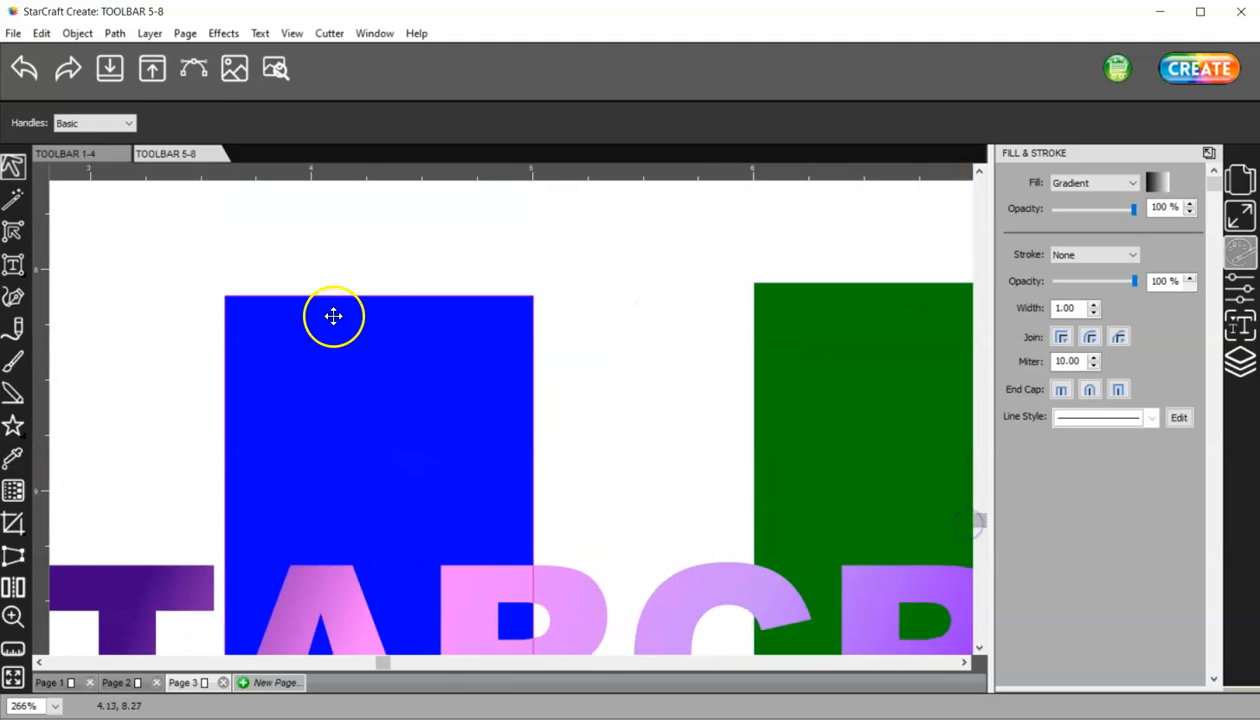
{"action": "key", "text": "Delete"}
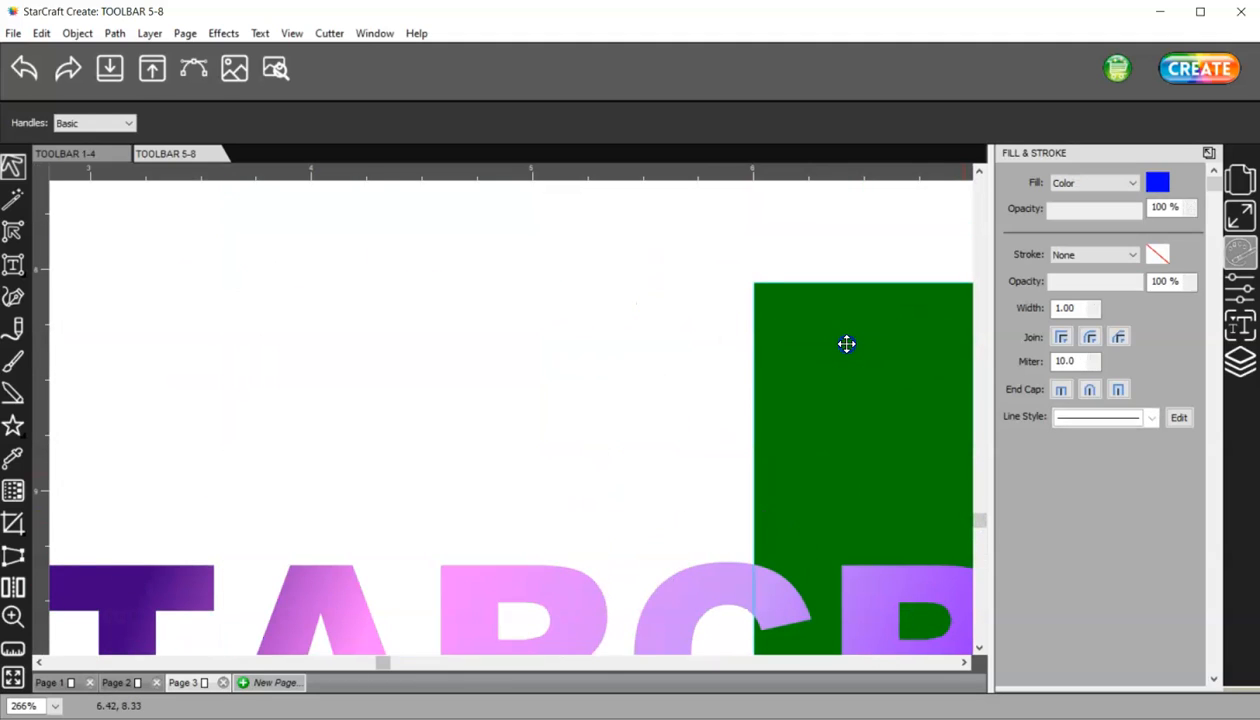
{"action": "left_click", "coordinate": [847, 343]}
{"action": "key", "text": "Delete"}
Move the STARCRAFT CREATE gradient text up on the page, into the empty area below the heading.
{"action": "scroll", "coordinate": [487, 492], "scroll_direction": "down", "scroll_amount": 5, "text": "ctrl"}
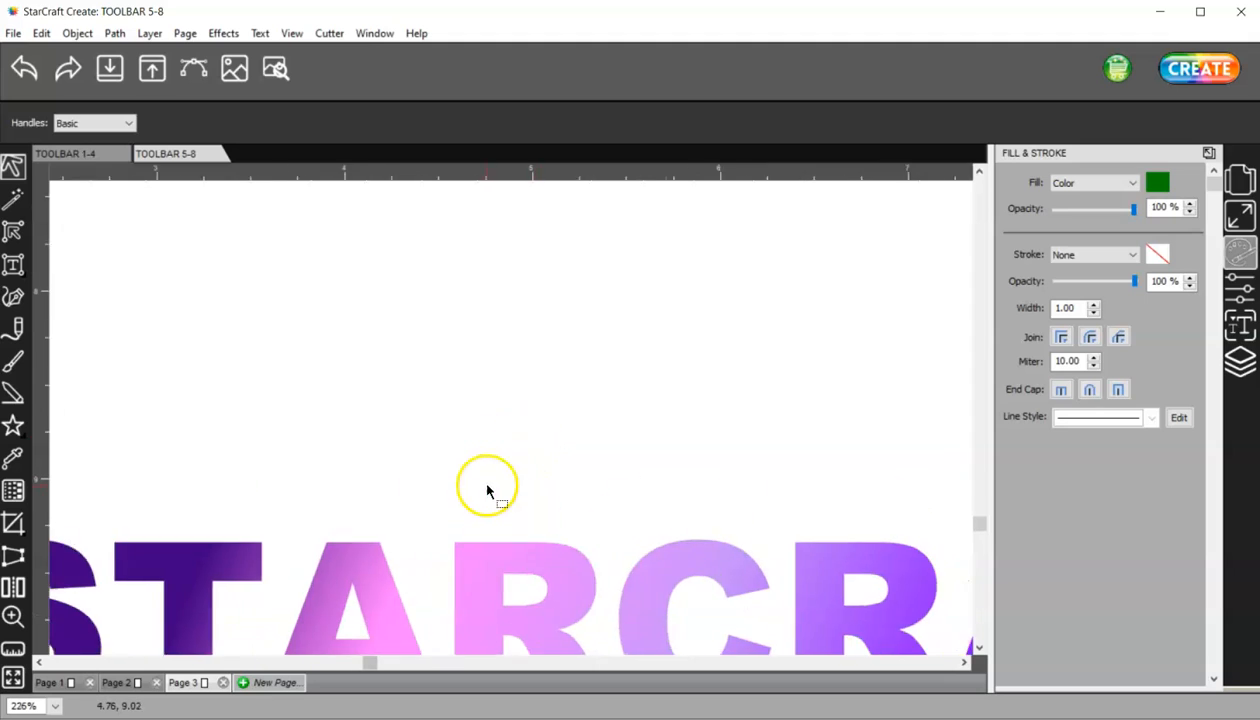
{"action": "left_click_drag", "start_coordinate": [748, 558], "coordinate": [688, 516]}
{"action": "scroll", "coordinate": [683, 510], "scroll_direction": "down", "scroll_amount": 4, "text": "ctrl"}
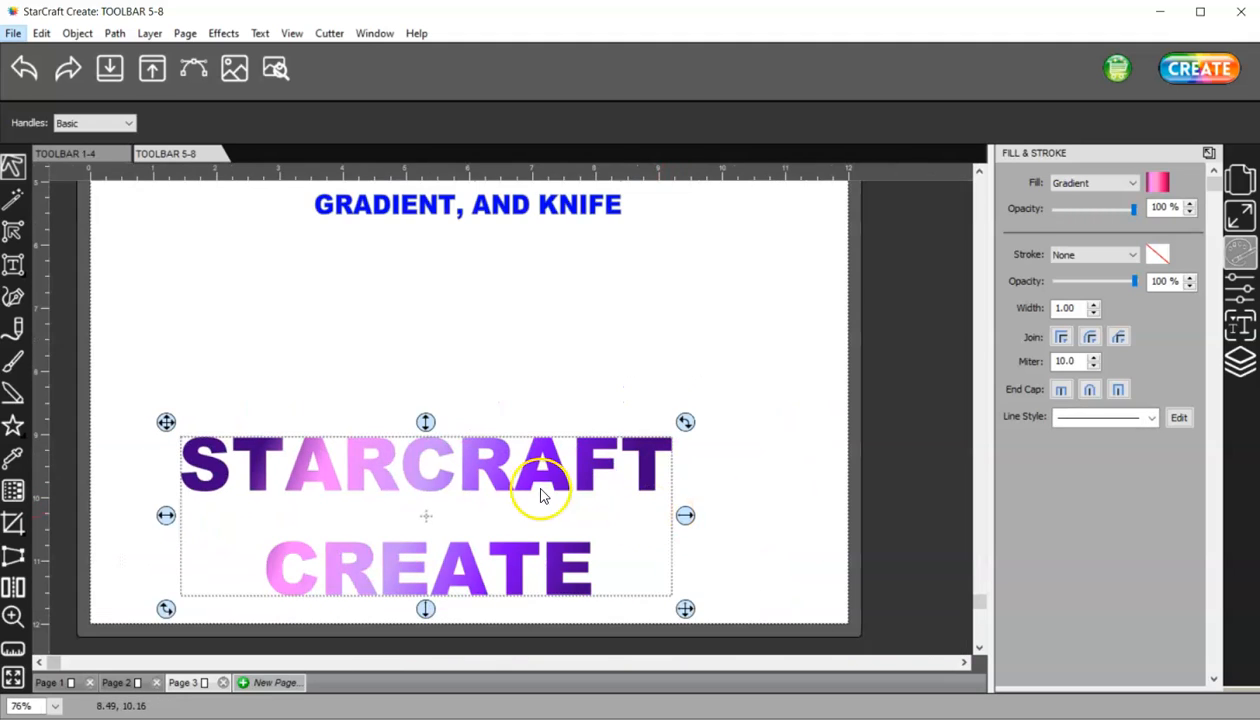
{"action": "left_click_drag", "start_coordinate": [585, 475], "coordinate": [600, 383]}
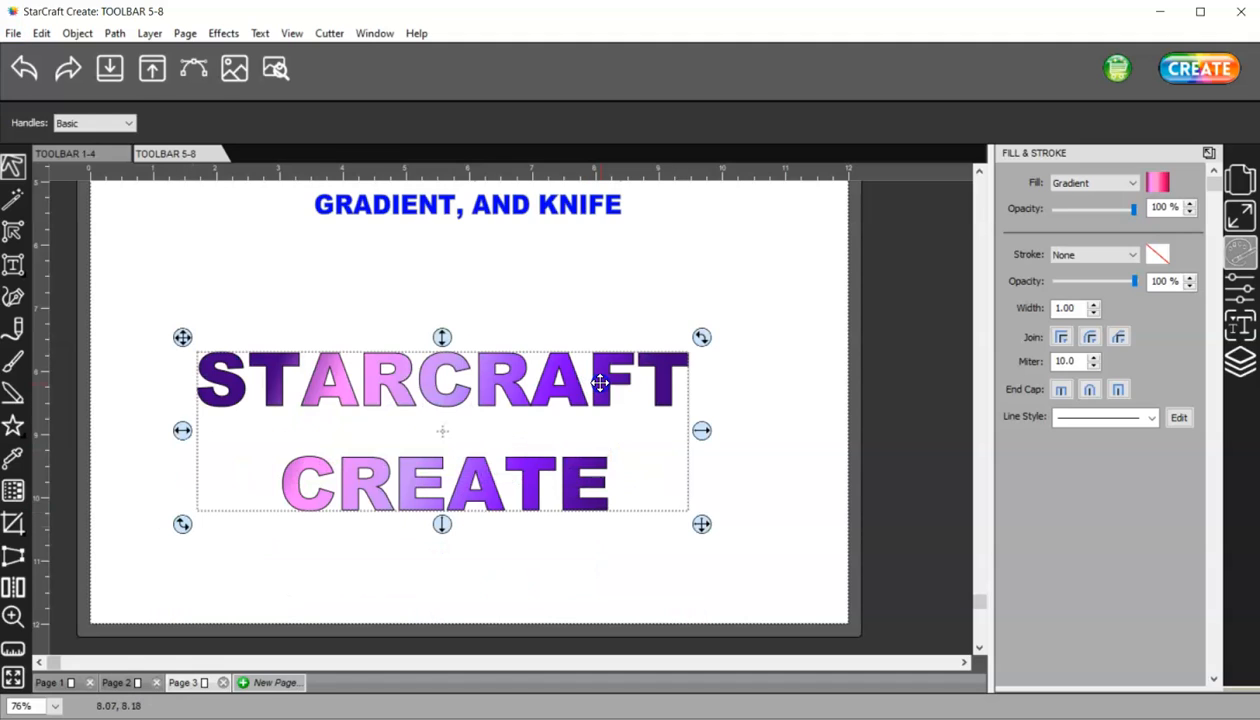
{"action": "scroll", "coordinate": [600, 383], "scroll_direction": "up", "scroll_amount": 2, "text": "ctrl"}
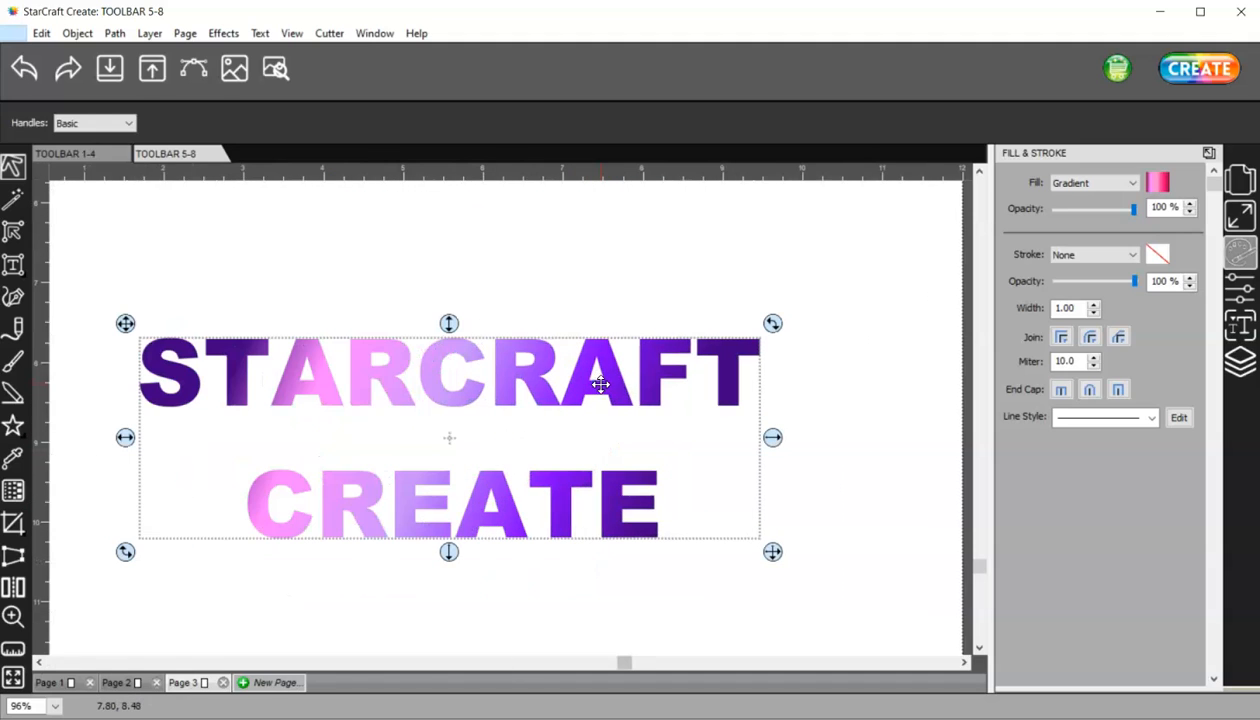
Redirect the gradient across the STARCRAFT CREATE text several times with the Gradient tool, using diagonals of different directions and lengths.
{"action": "left_click", "coordinate": [13, 491]}
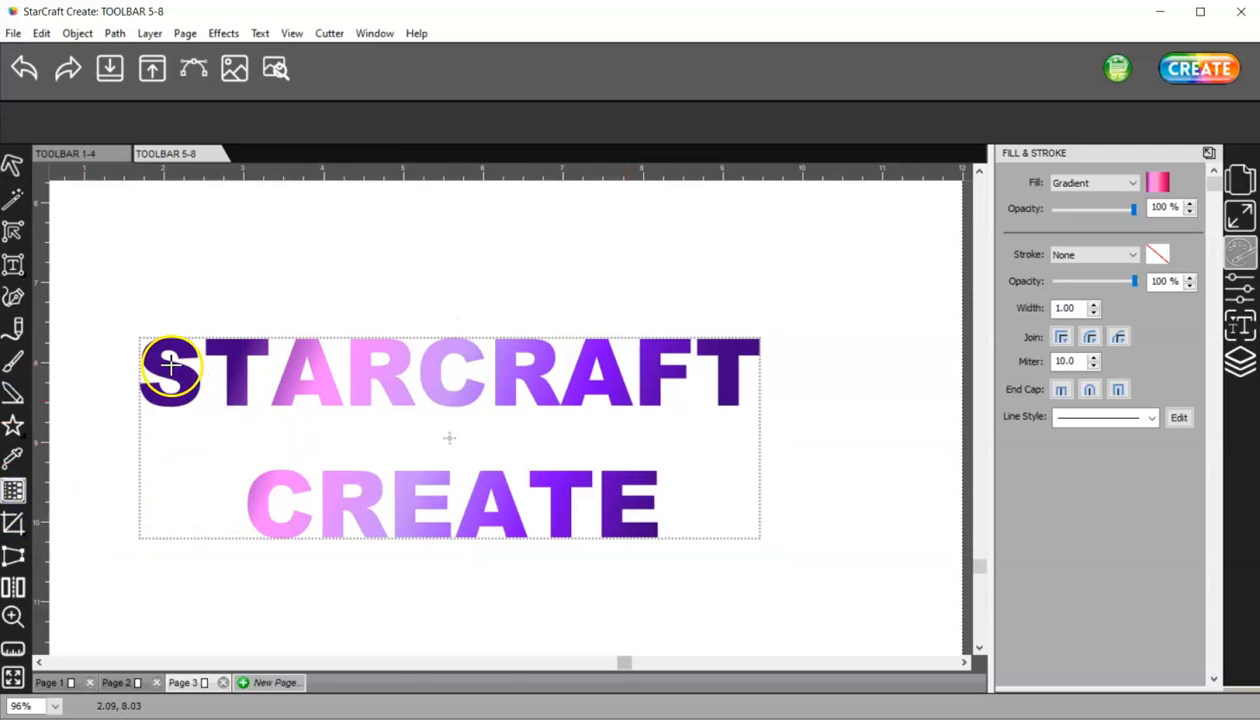
{"action": "left_click_drag", "start_coordinate": [169, 362], "coordinate": [655, 520]}
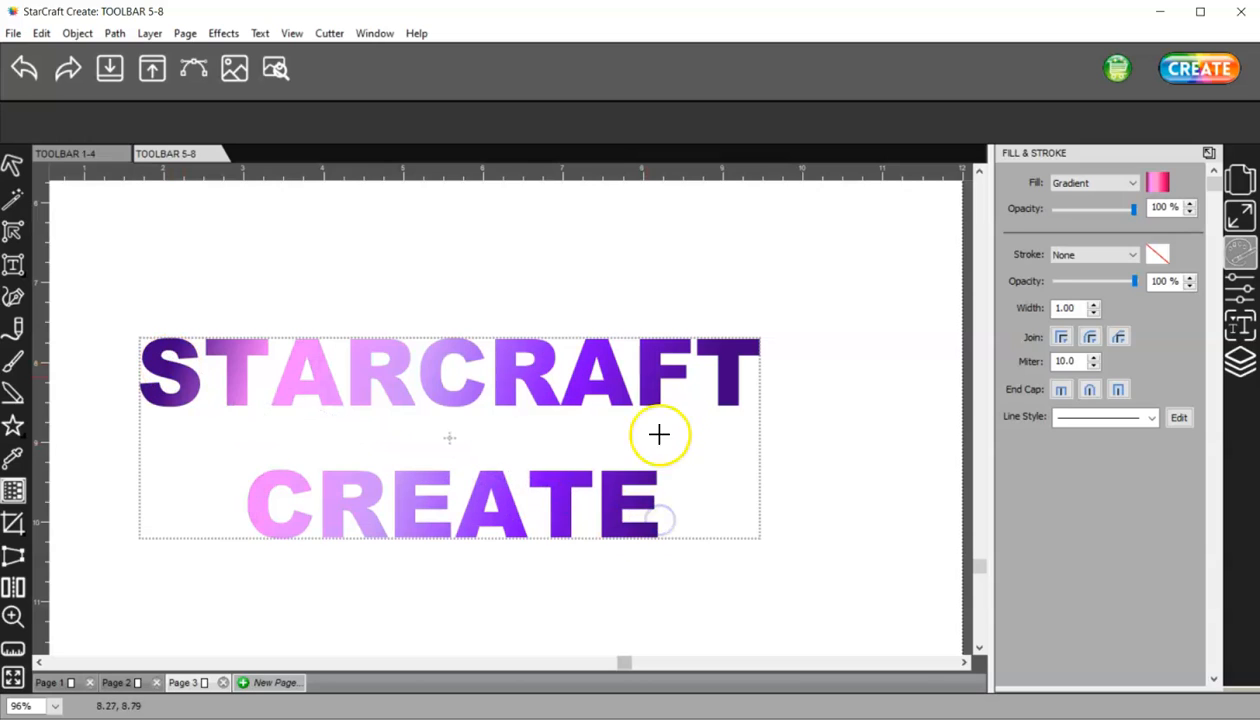
{"action": "left_click_drag", "start_coordinate": [665, 373], "coordinate": [375, 520]}
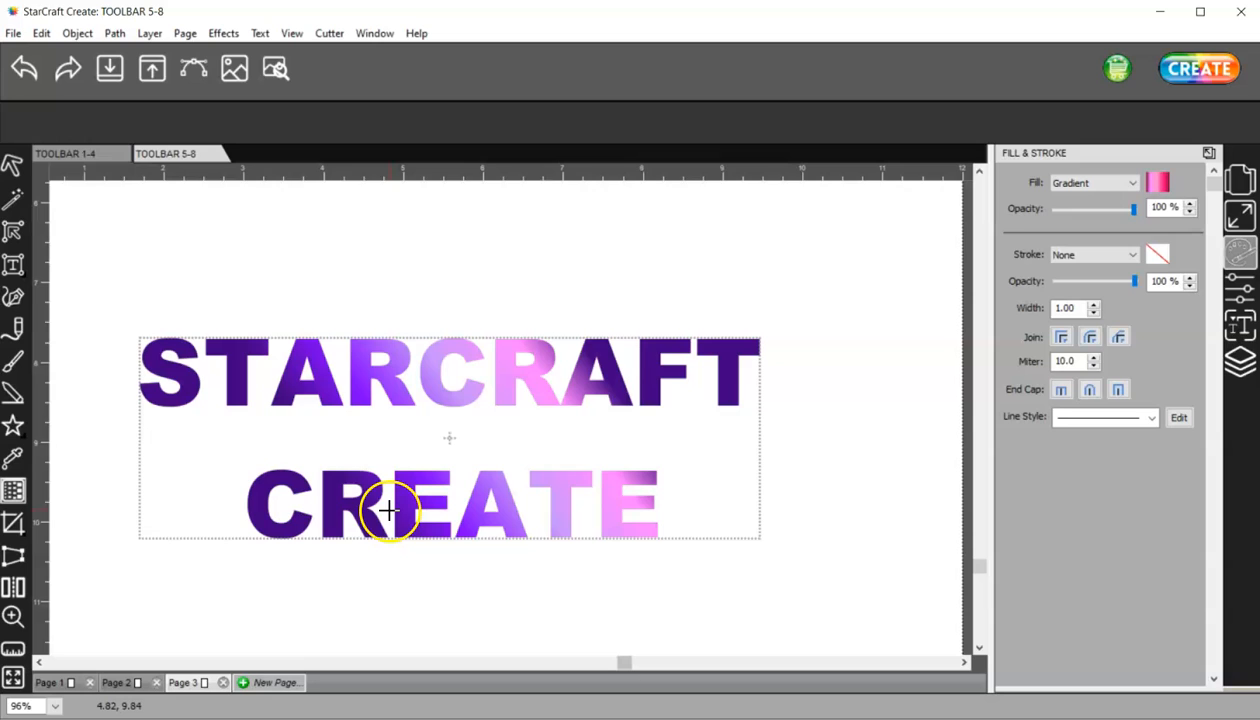
{"action": "left_click_drag", "start_coordinate": [346, 411], "coordinate": [735, 528]}
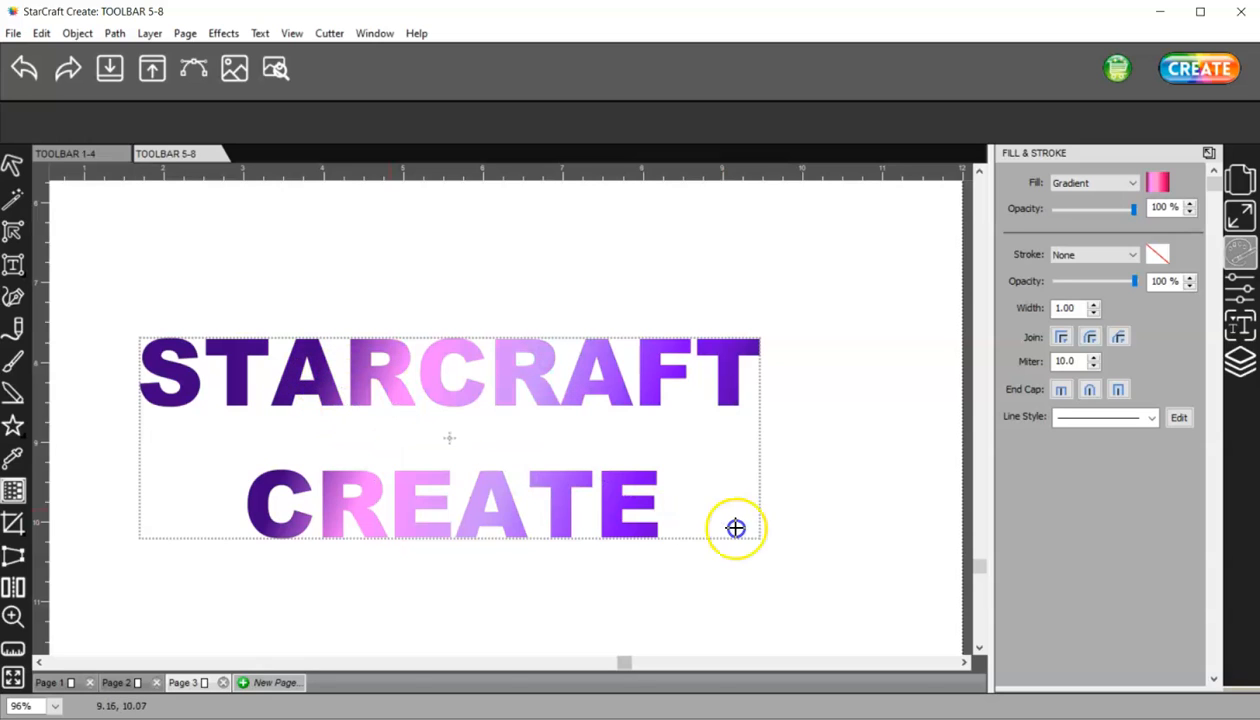
{"action": "left_click_drag", "start_coordinate": [454, 399], "coordinate": [765, 529]}
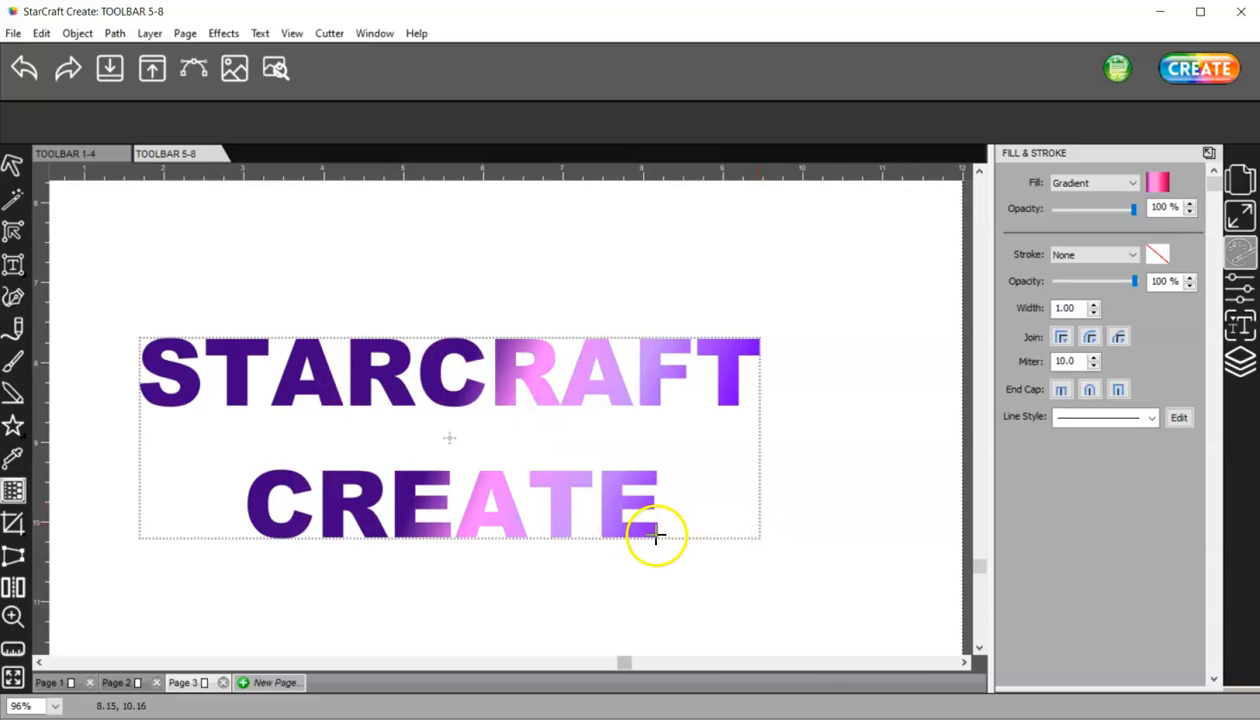
{"action": "left_click_drag", "start_coordinate": [618, 528], "coordinate": [225, 362]}
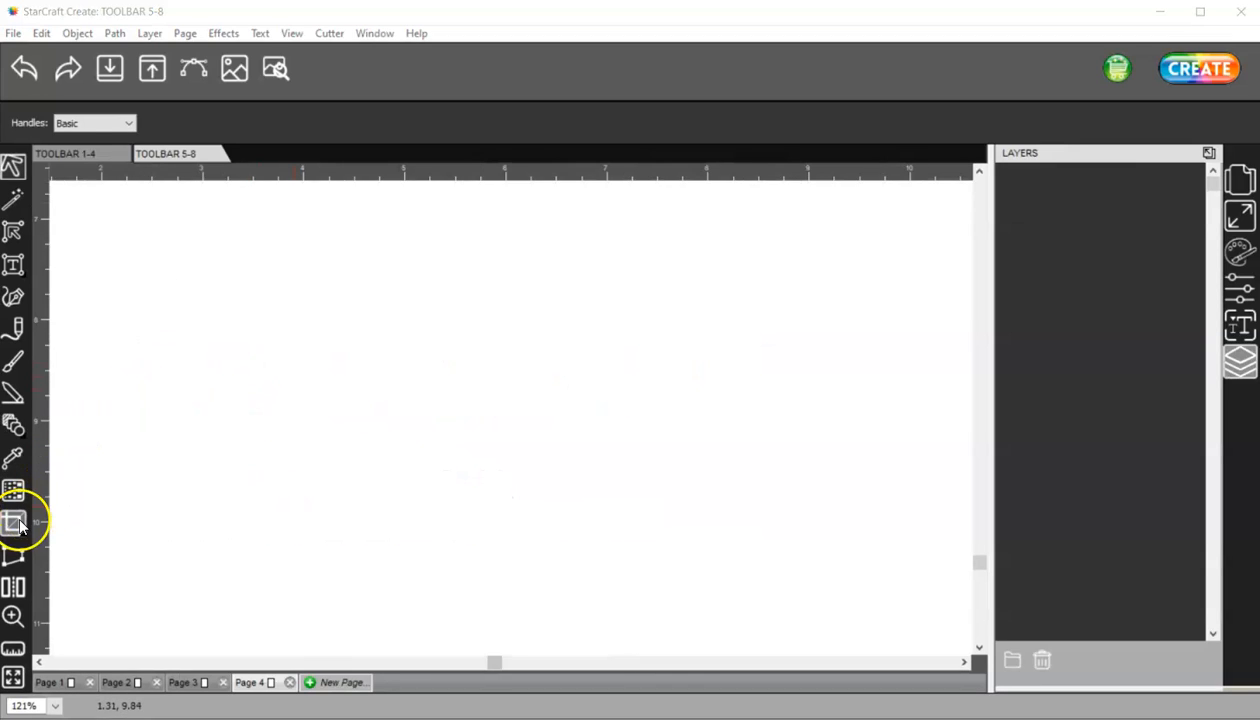
Draw a red square about 1.6 ruler units wide on the blank Page 4.
{"action": "left_click", "coordinate": [17, 522]}
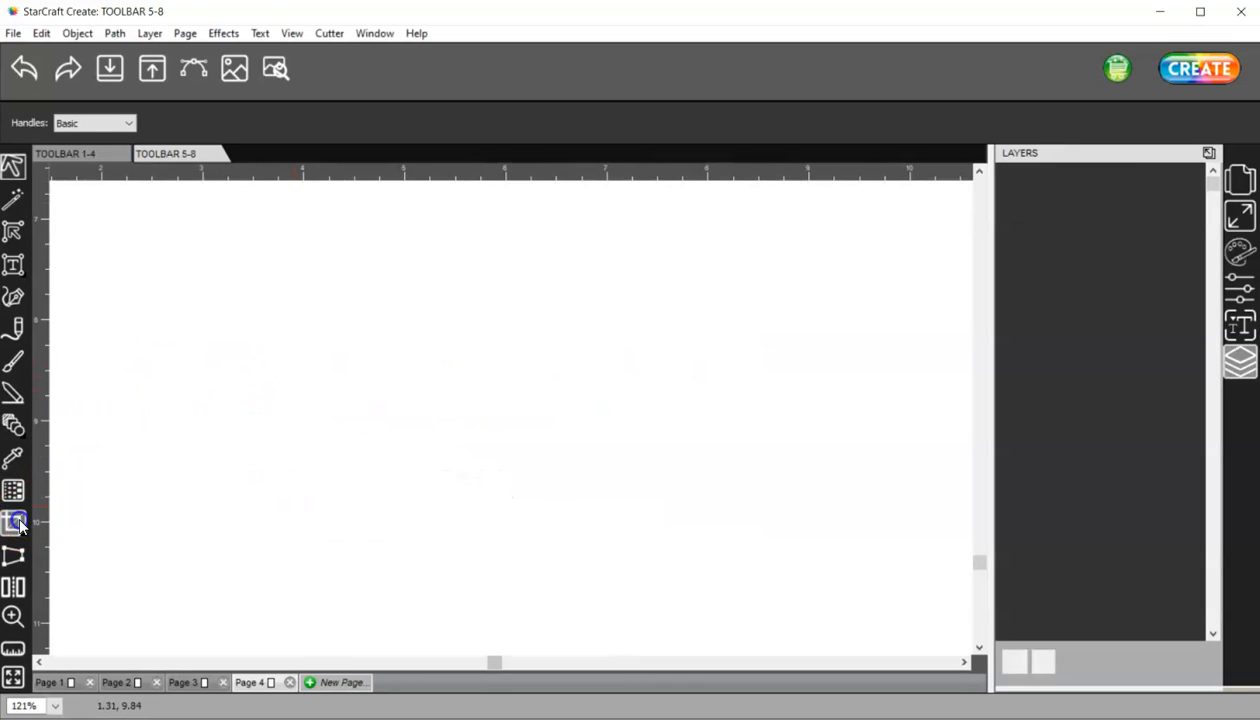
{"action": "left_click", "coordinate": [17, 522]}
{"action": "left_click", "coordinate": [92, 522]}
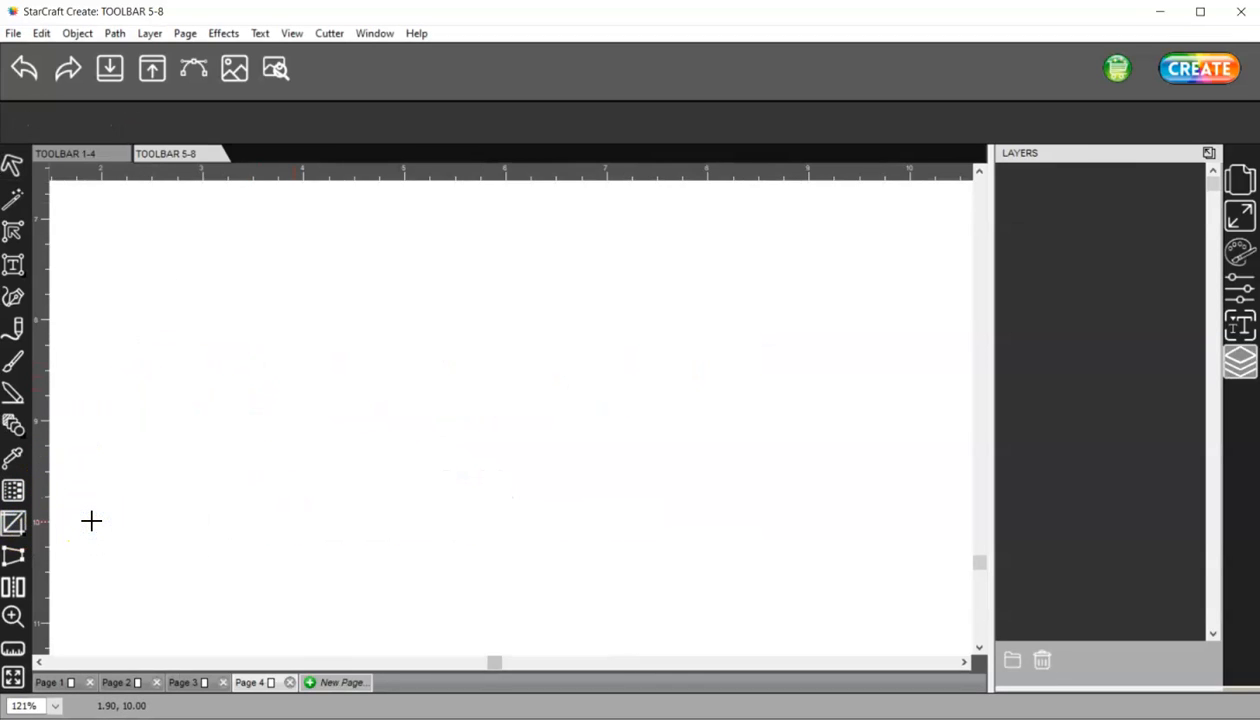
{"action": "left_click", "coordinate": [15, 428]}
{"action": "left_click_drag", "start_coordinate": [157, 315], "coordinate": [318, 473]}
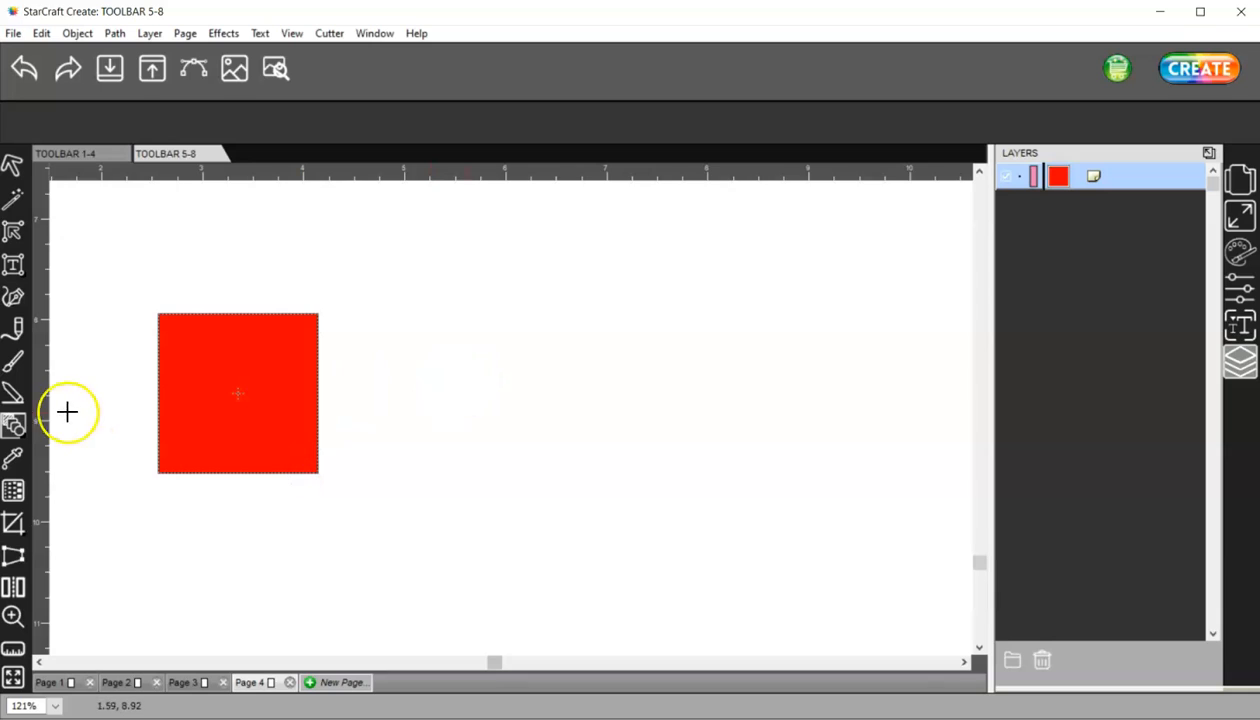
Draw a red circle about 1.85 ruler units wide beside the red square on Page 4.
{"action": "left_click", "coordinate": [13, 428]}
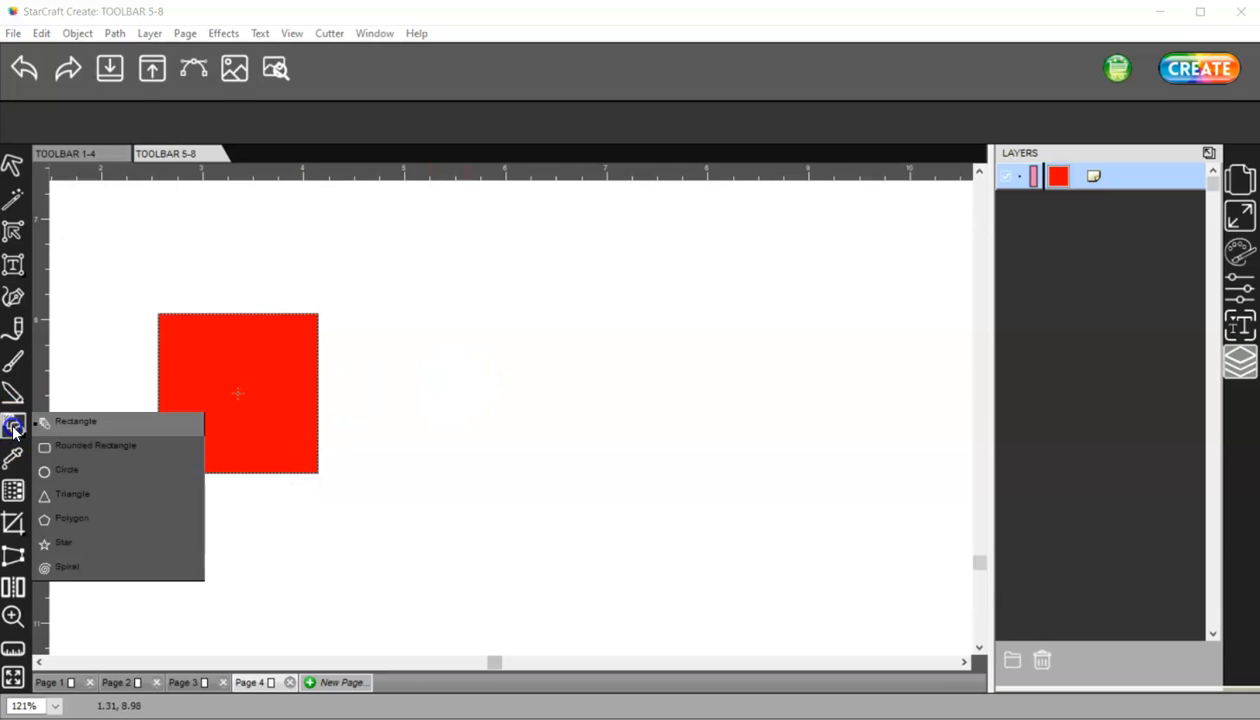
{"action": "left_click", "coordinate": [88, 468]}
{"action": "left_click_drag", "start_coordinate": [386, 340], "coordinate": [542, 499]}
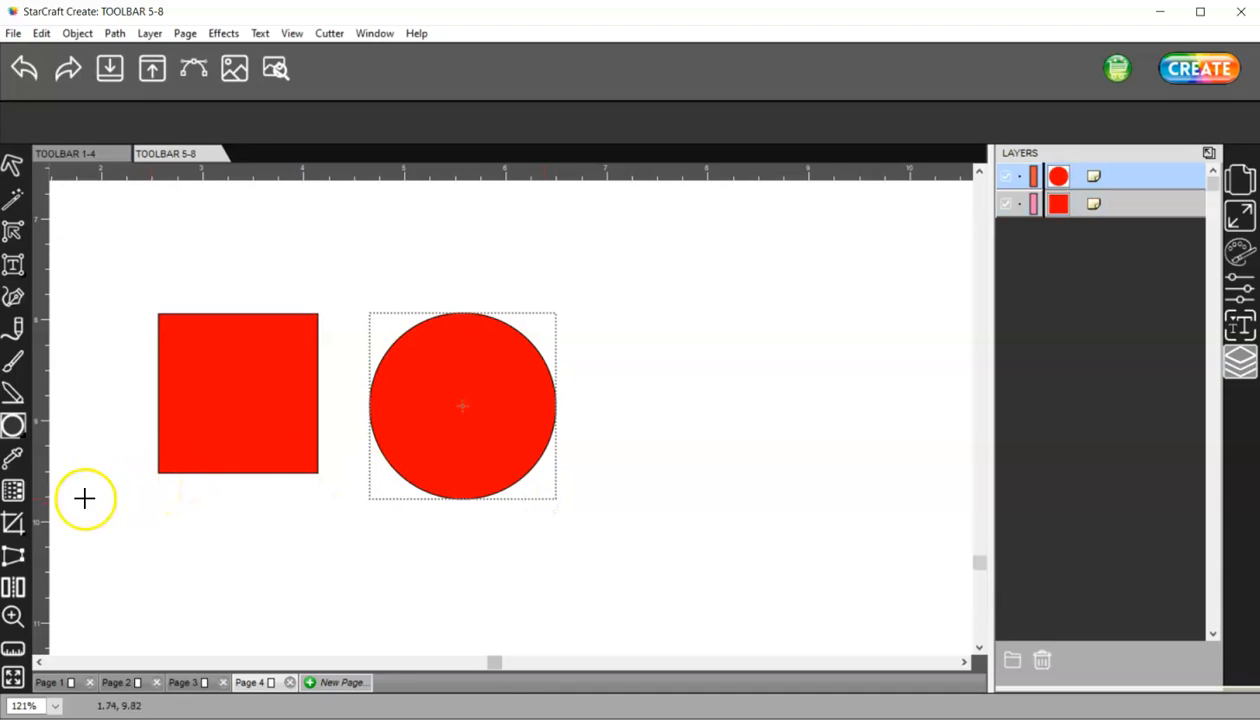
Cut the red square into four pieces with the Knife, using a vertical and a horizontal cut through its middle.
{"action": "left_click", "coordinate": [13, 522]}
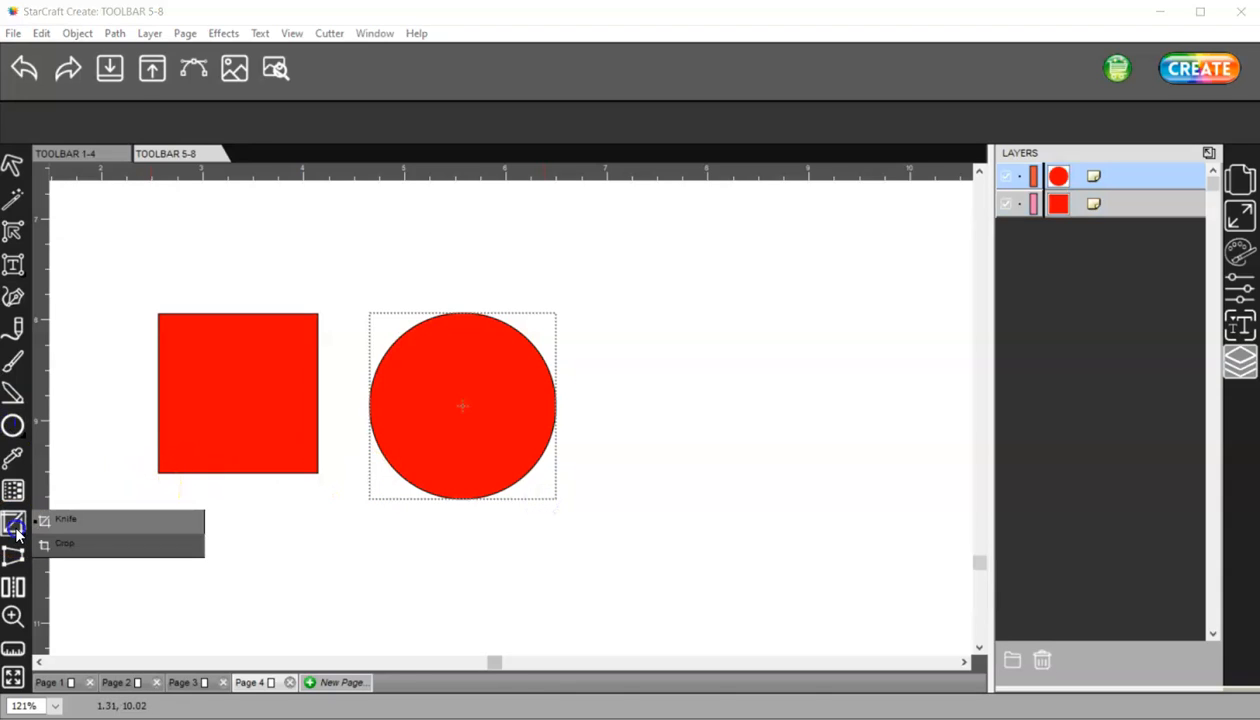
{"action": "left_click", "coordinate": [95, 519]}
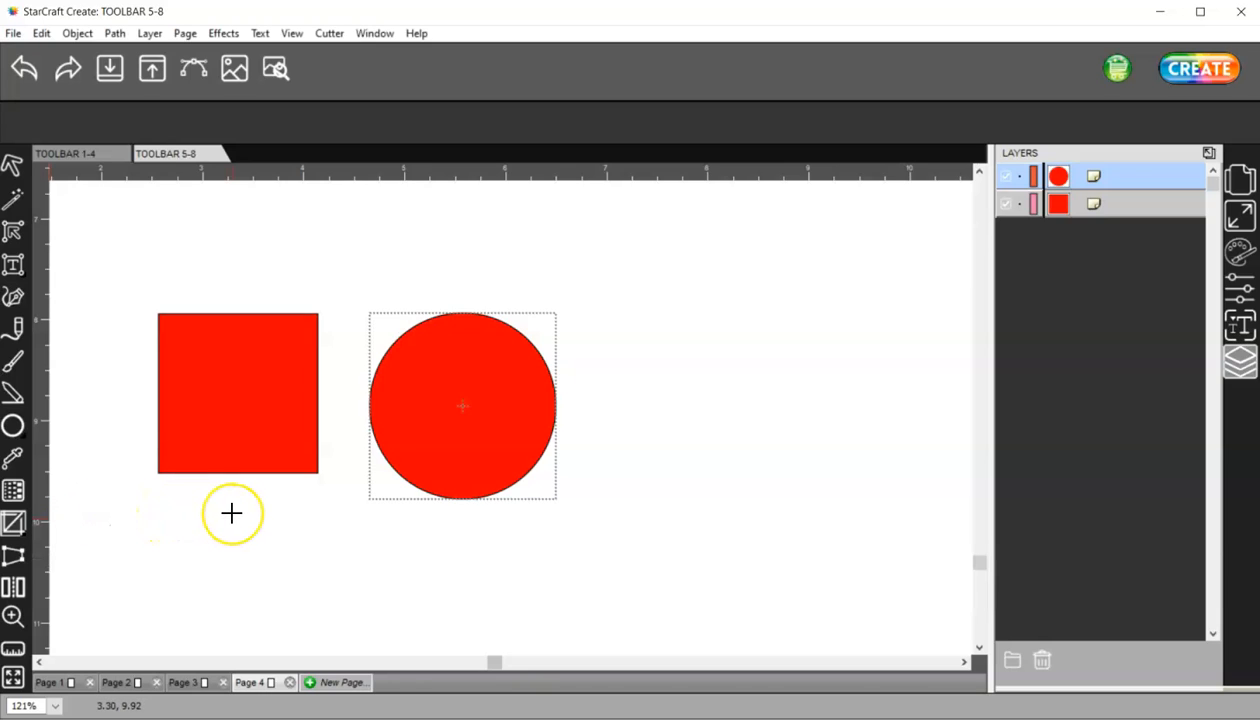
{"action": "left_click_drag", "start_coordinate": [231, 512], "coordinate": [246, 387]}
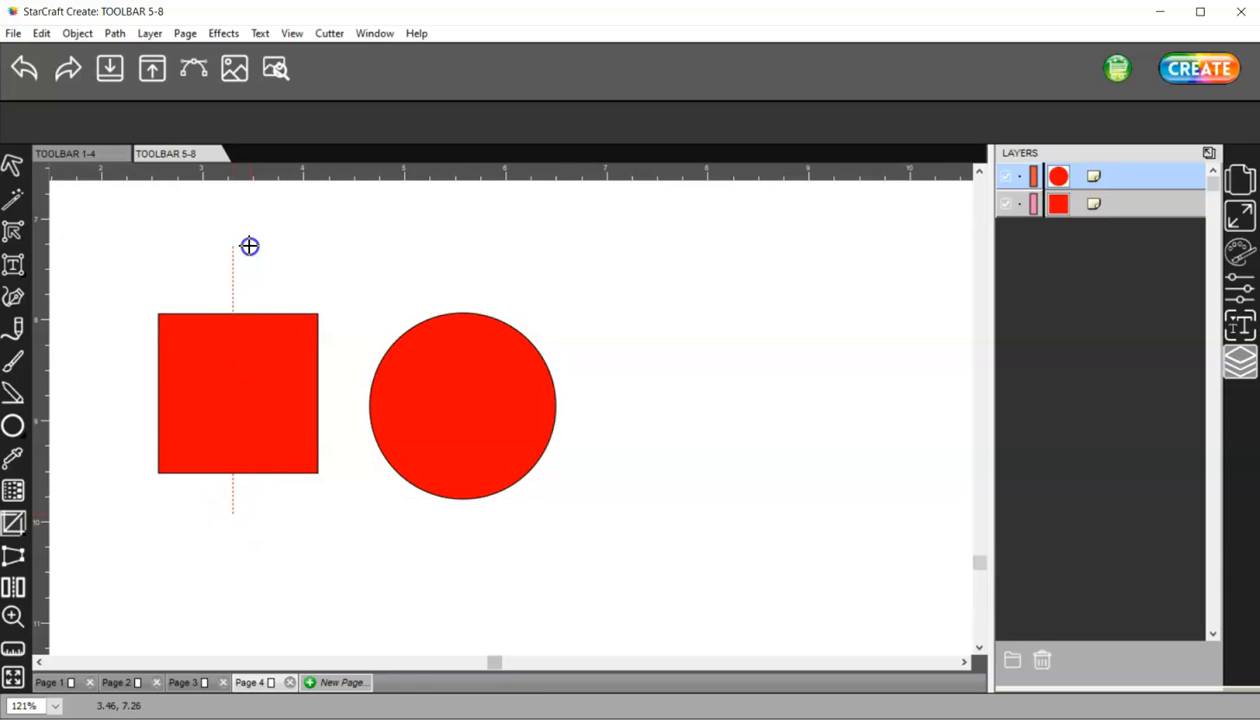
{"action": "left_click_drag", "start_coordinate": [249, 246], "coordinate": [248, 245]}
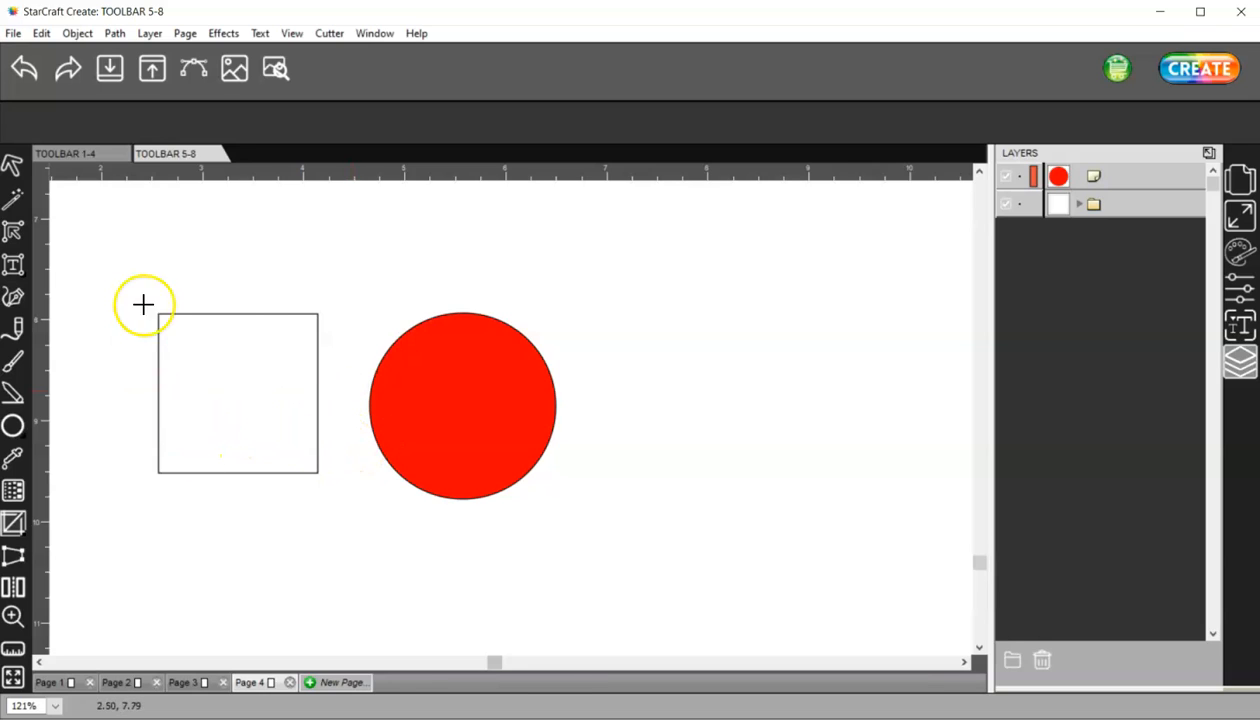
Move the four corner pieces of the cut square apart, and move the red circle to the right, clear of them.
{"action": "left_click", "coordinate": [12, 166]}
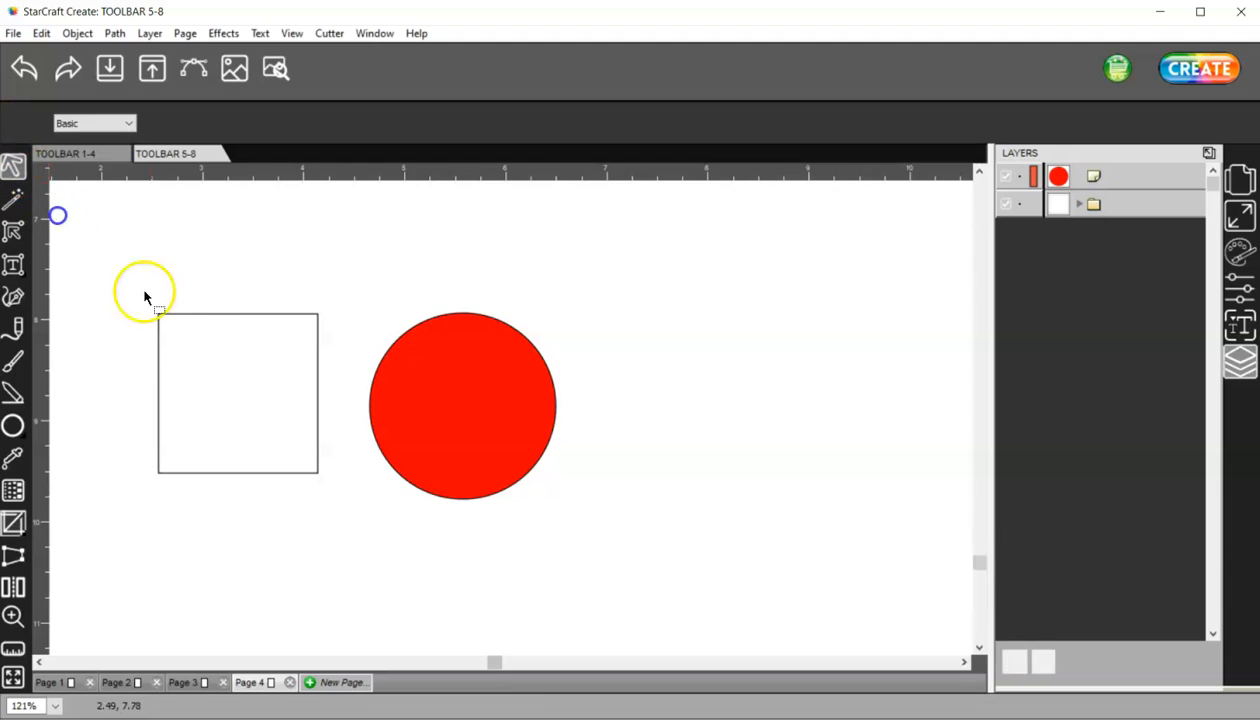
{"action": "left_click_drag", "start_coordinate": [159, 311], "coordinate": [125, 242]}
{"action": "left_click_drag", "start_coordinate": [315, 316], "coordinate": [393, 272]}
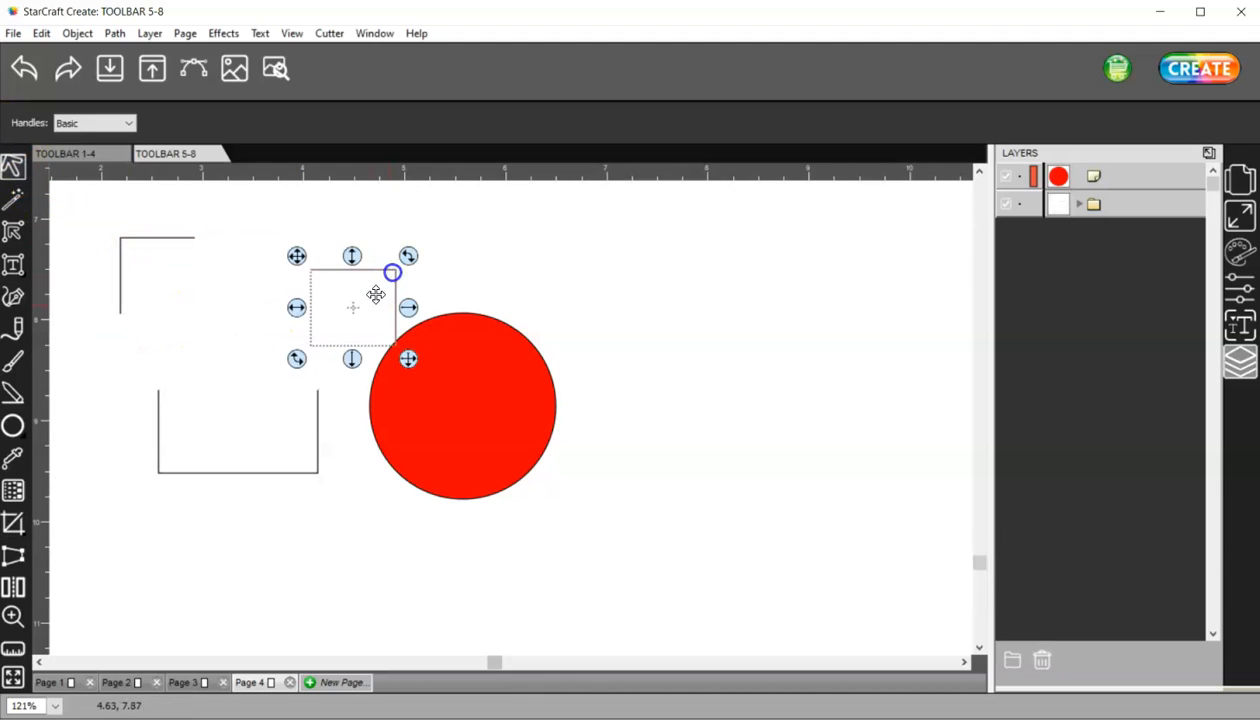
{"action": "left_click_drag", "start_coordinate": [309, 472], "coordinate": [326, 514]}
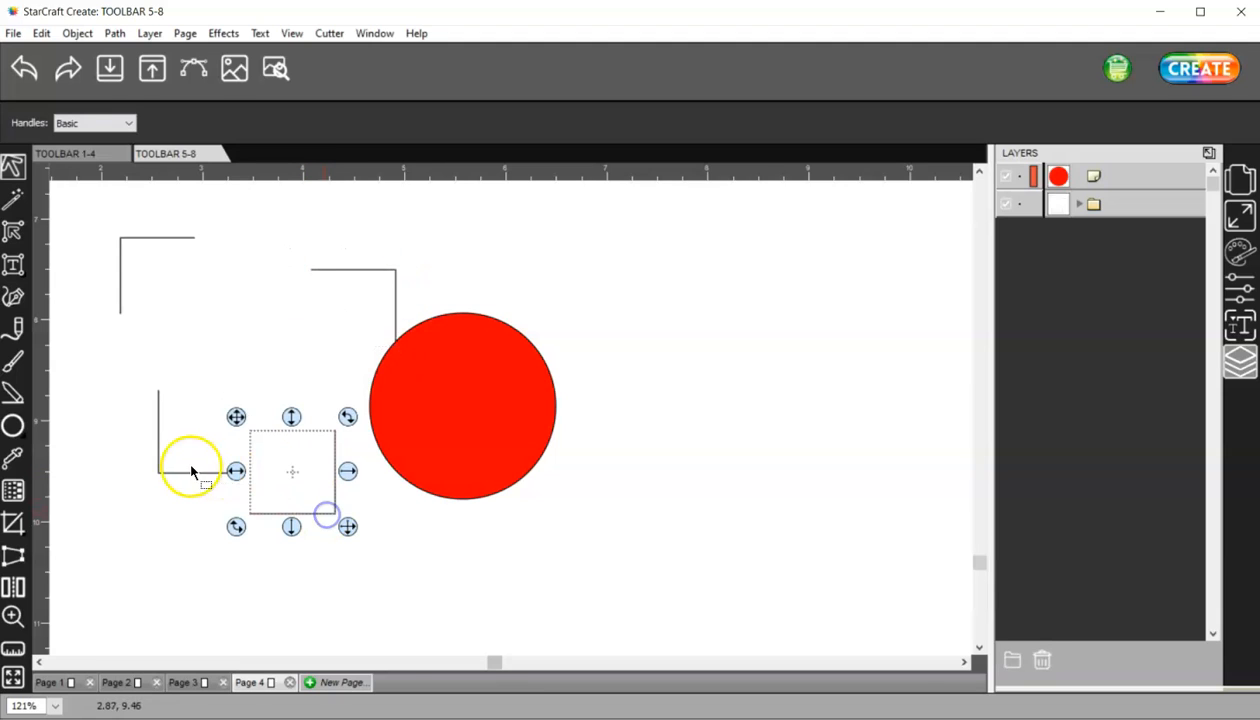
{"action": "left_click_drag", "start_coordinate": [169, 472], "coordinate": [131, 513]}
{"action": "left_click_drag", "start_coordinate": [457, 410], "coordinate": [674, 382]}
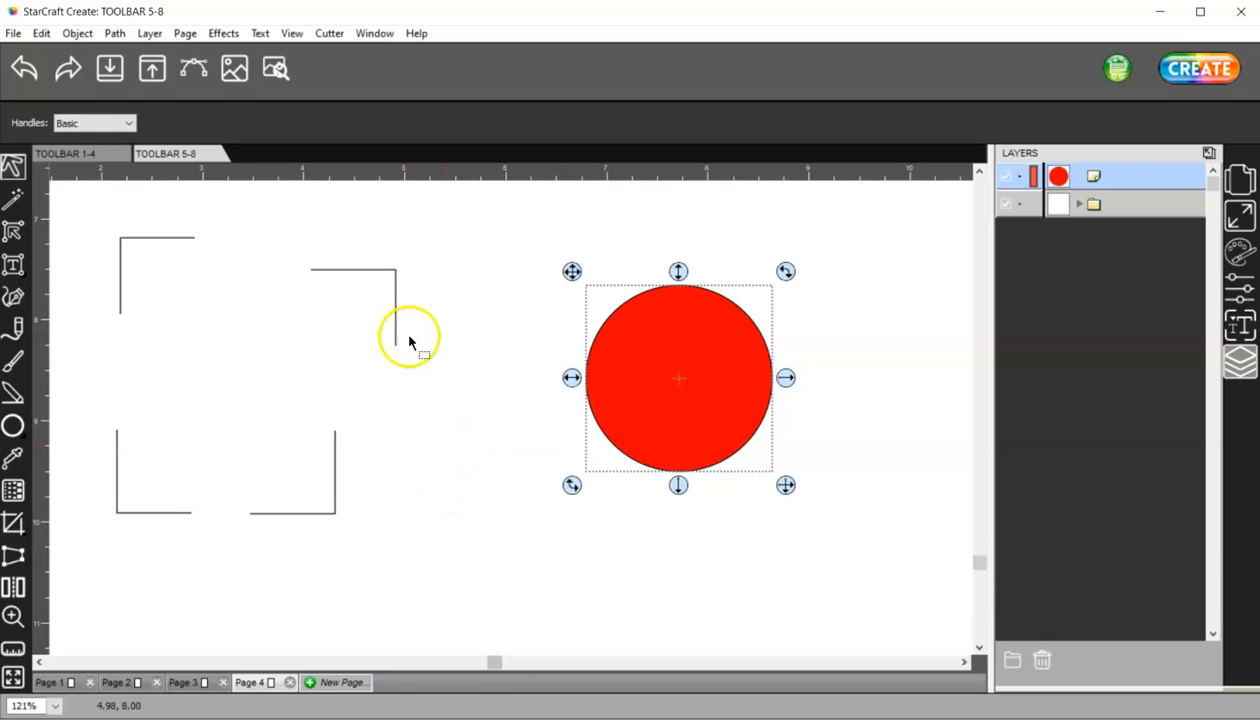
{"action": "left_click_drag", "start_coordinate": [394, 278], "coordinate": [343, 268]}
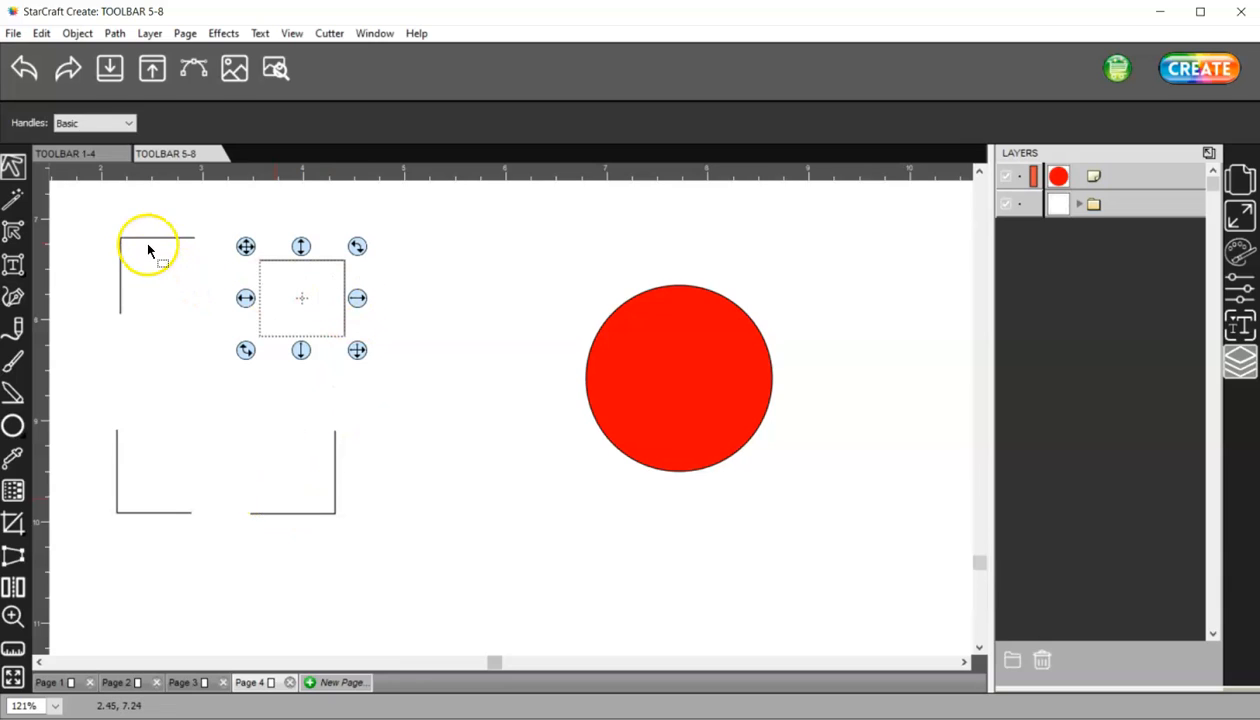
{"action": "left_click_drag", "start_coordinate": [144, 256], "coordinate": [144, 274]}
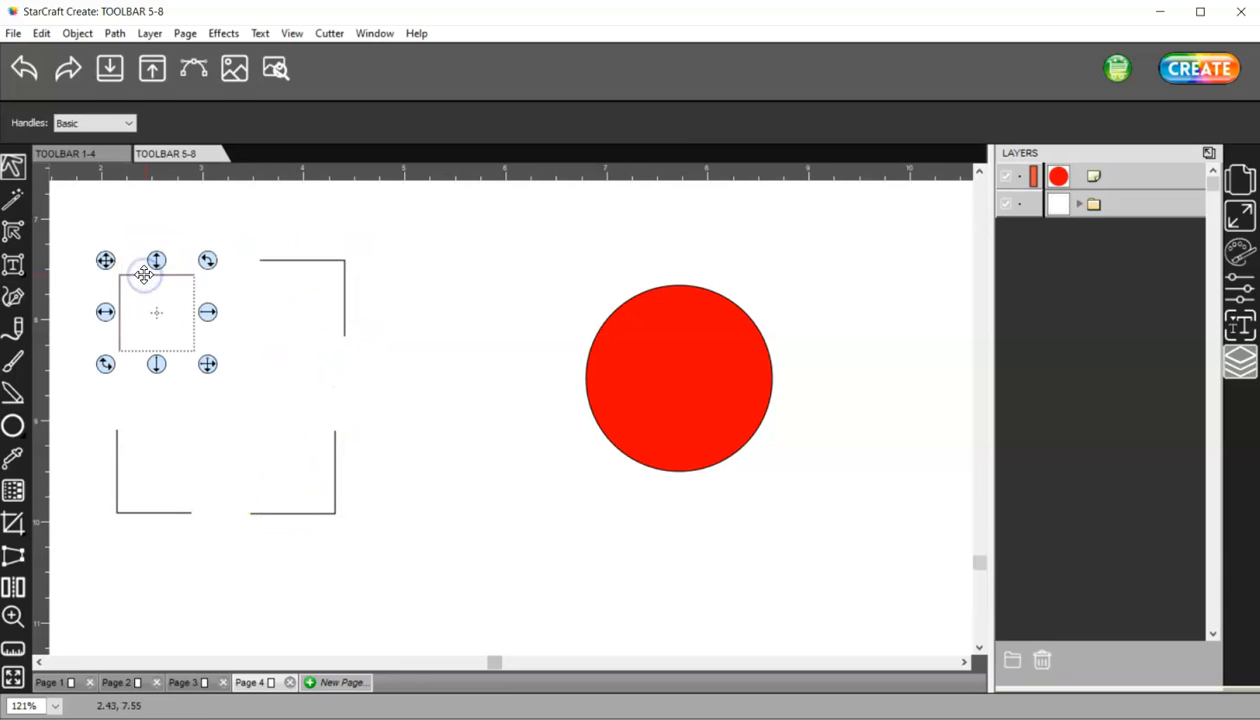
Delete all four pieces of the cut square and move the red circle left into the emptied area.
{"action": "left_click_drag", "start_coordinate": [424, 590], "coordinate": [77, 217]}
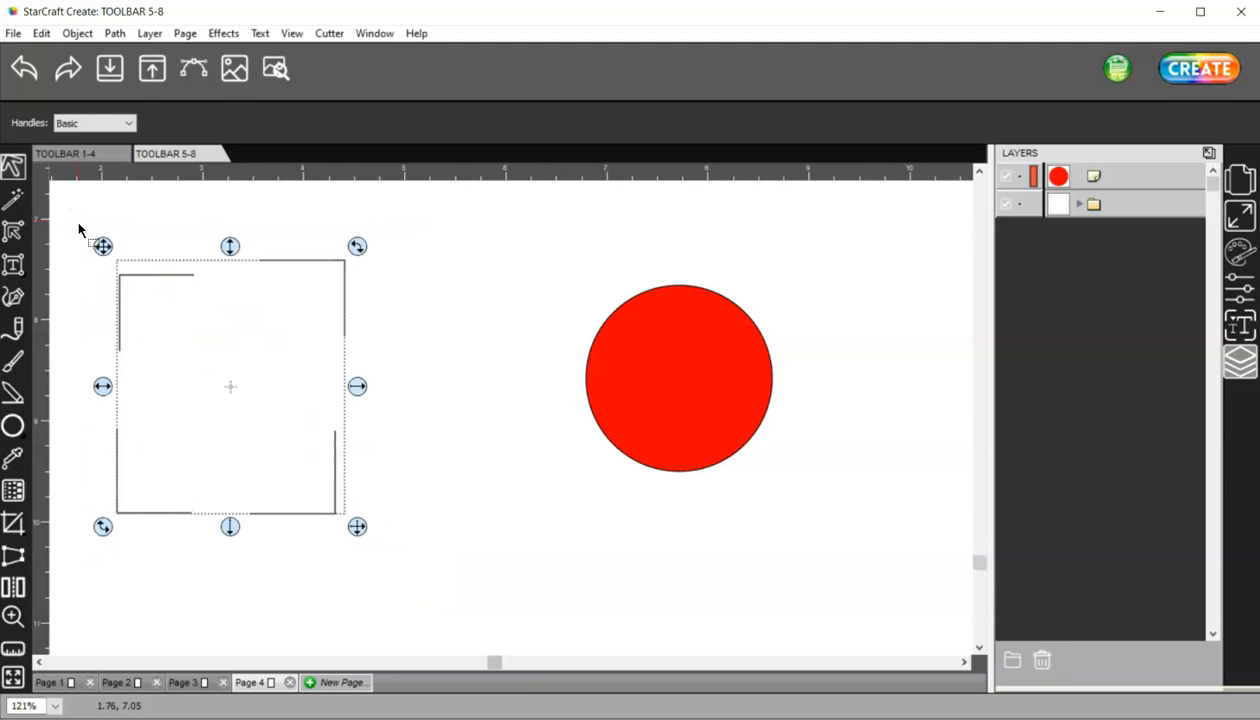
{"action": "key", "text": "Delete"}
{"action": "left_click", "coordinate": [402, 318]}
{"action": "left_click", "coordinate": [666, 363]}
{"action": "left_click_drag", "start_coordinate": [449, 343], "coordinate": [418, 382]}
{"action": "left_click", "coordinate": [385, 460]}
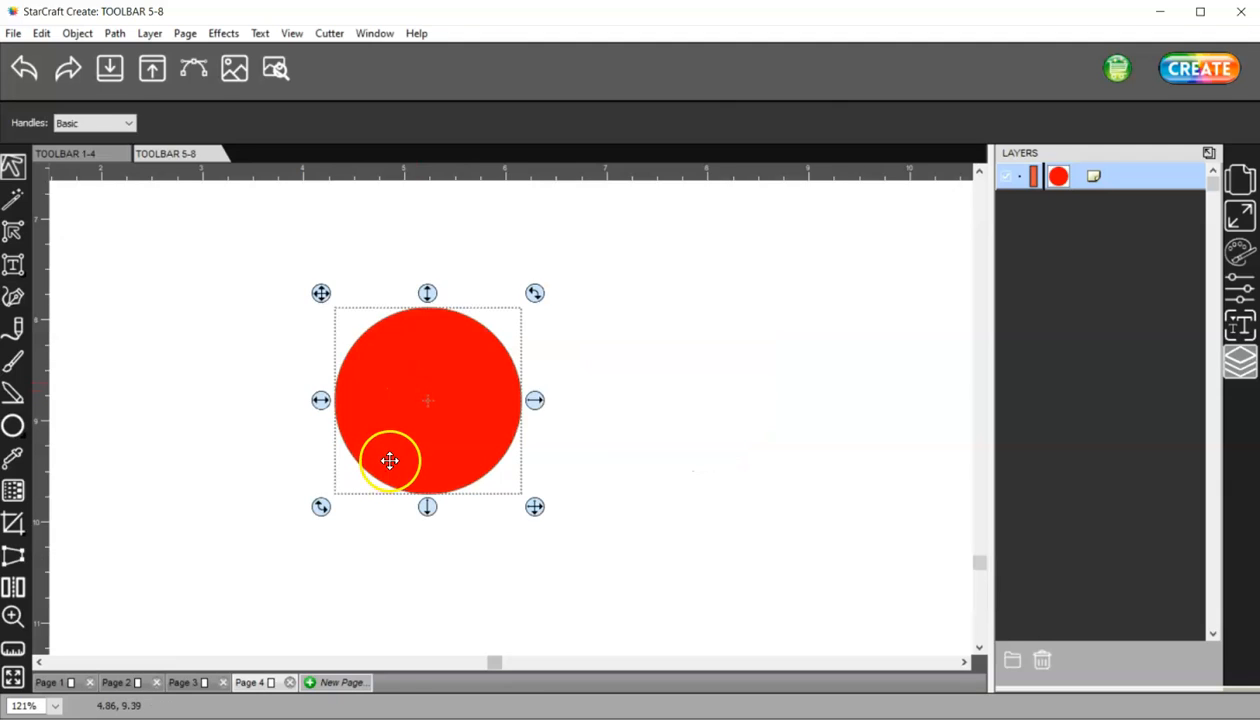
Cut the red circle diagonally with the Knife, from below its lower-left edge to beyond its upper-right edge.
{"action": "left_click_drag", "start_coordinate": [331, 537], "coordinate": [66, 520]}
{"action": "left_click", "coordinate": [13, 522]}
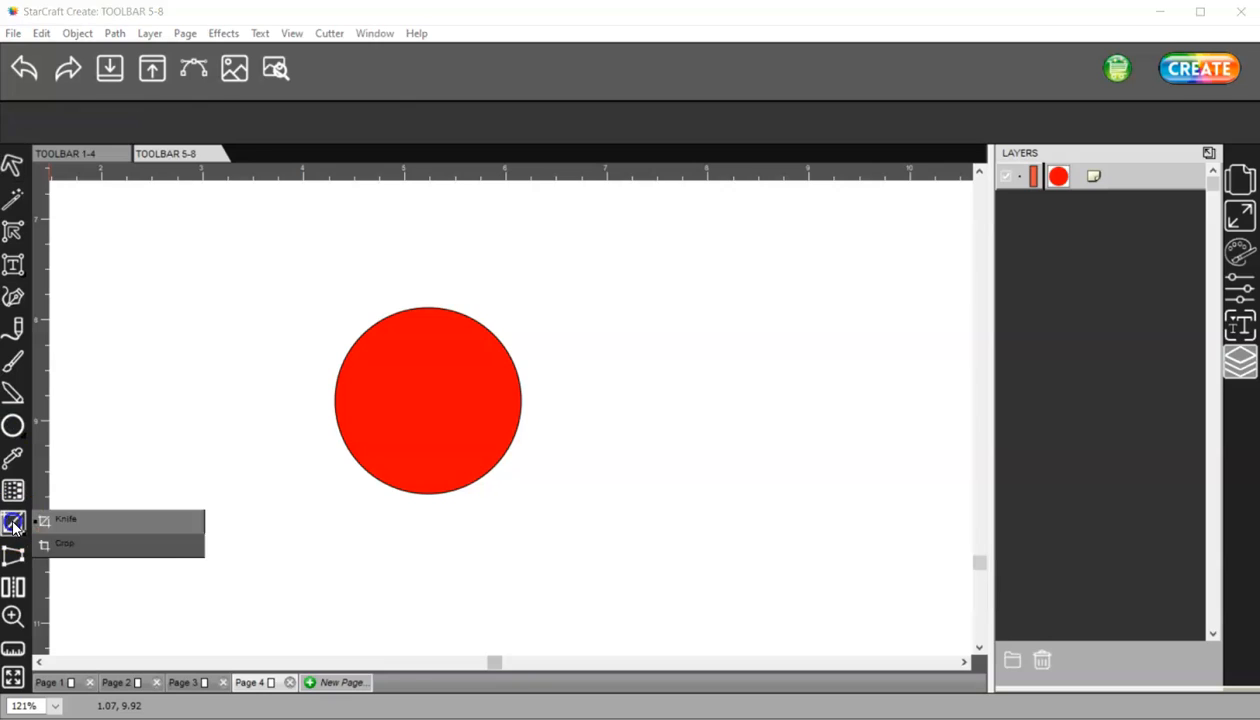
{"action": "left_click", "coordinate": [15, 526]}
{"action": "left_click", "coordinate": [84, 523]}
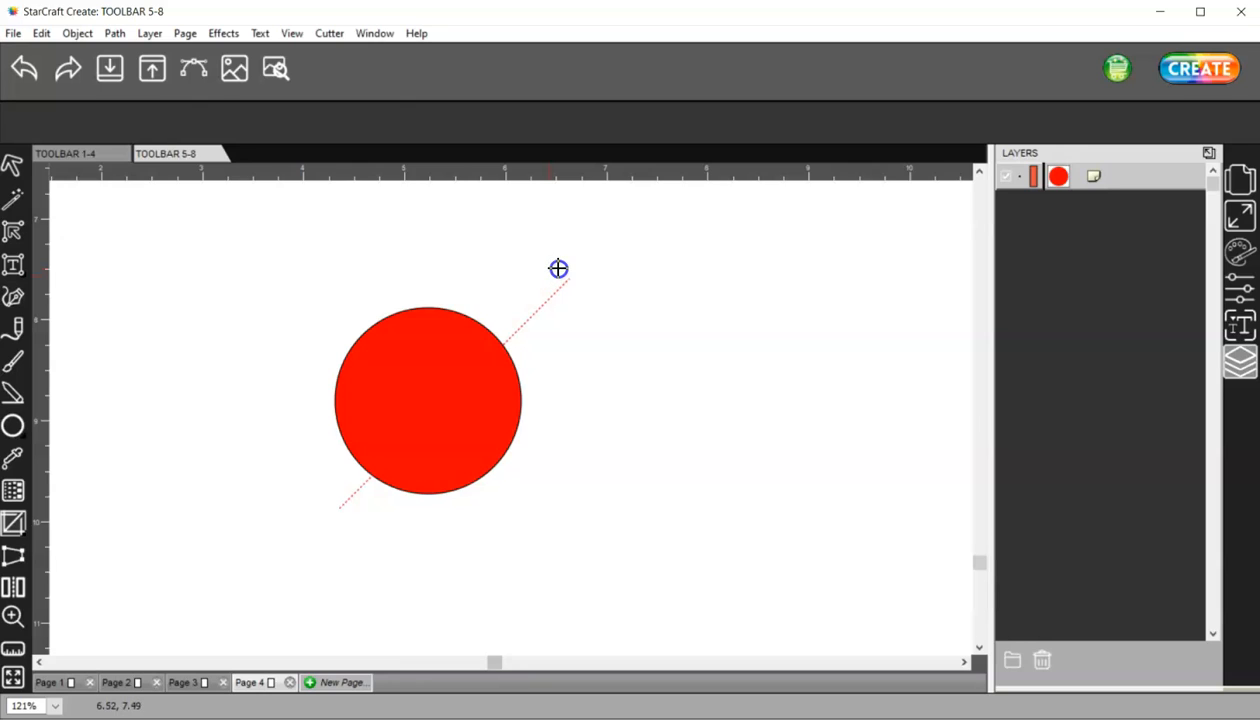
{"action": "left_click_drag", "start_coordinate": [558, 268], "coordinate": [560, 267]}
Move the two halves of the cut circle apart and apply Close Path to the lower-right half.
{"action": "left_click", "coordinate": [13, 165]}
{"action": "left_click", "coordinate": [258, 291]}
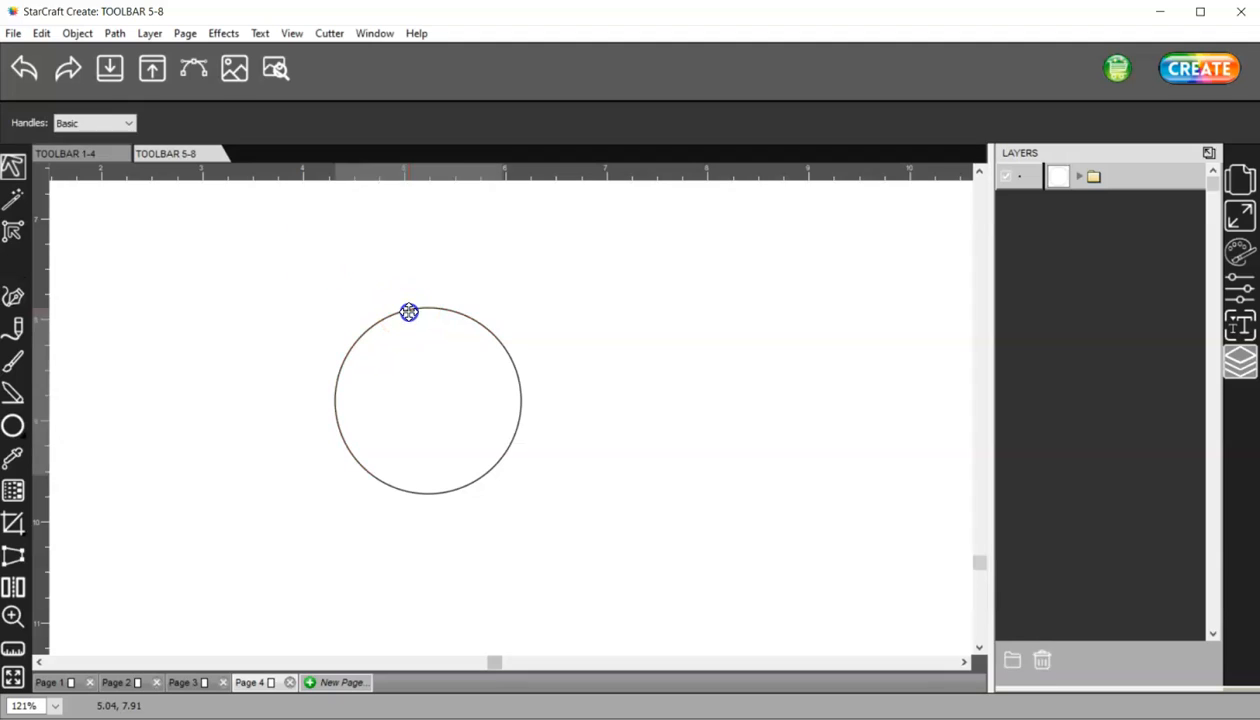
{"action": "left_click_drag", "start_coordinate": [408, 311], "coordinate": [385, 263]}
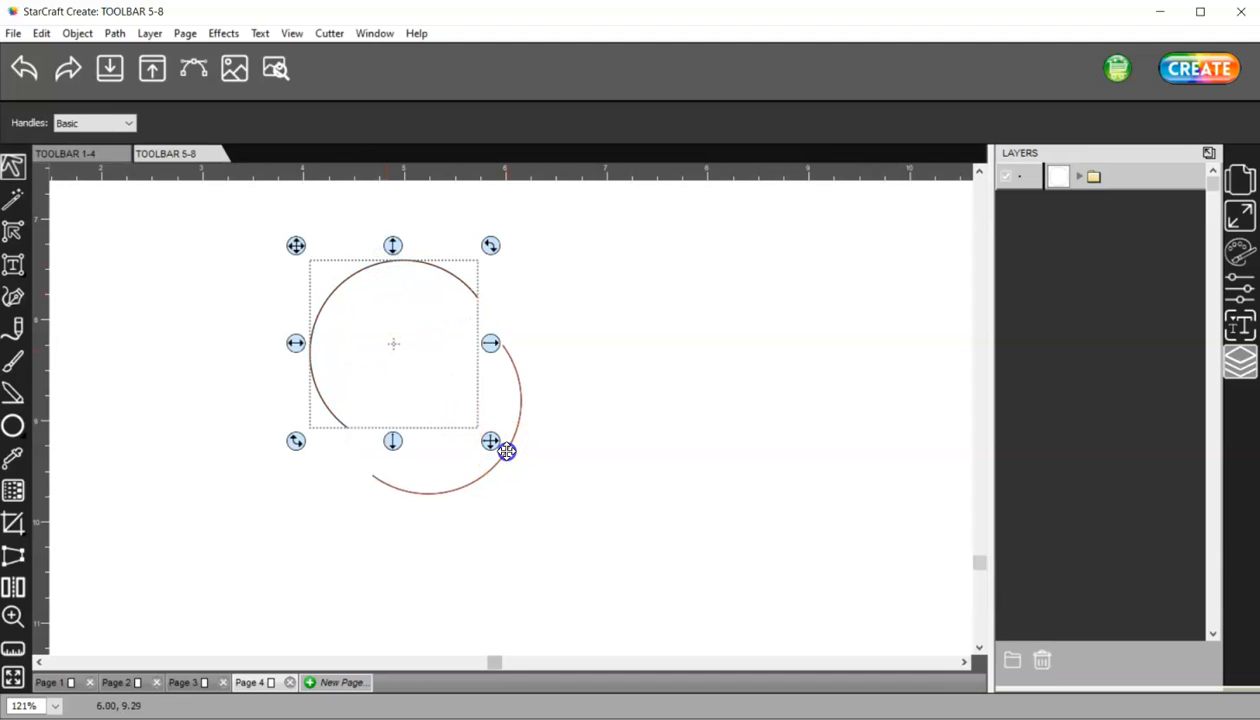
{"action": "left_click_drag", "start_coordinate": [507, 451], "coordinate": [543, 473]}
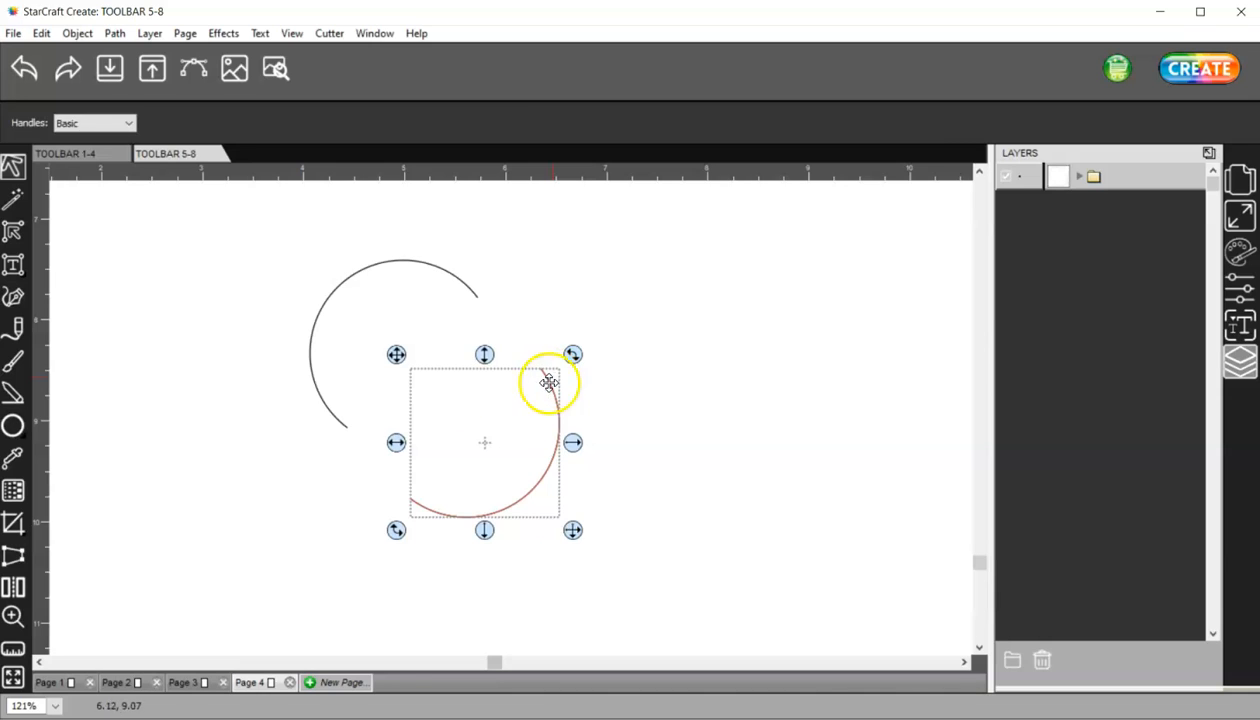
{"action": "left_click", "coordinate": [115, 34]}
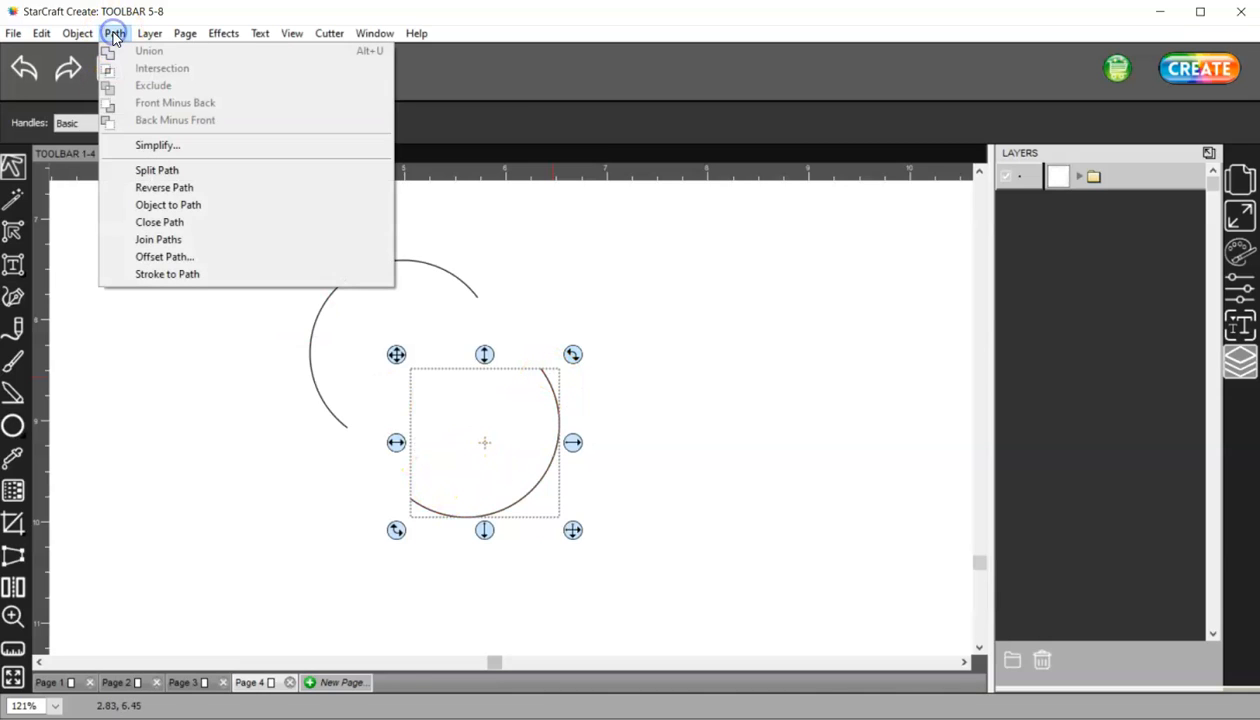
{"action": "left_click", "coordinate": [175, 222]}
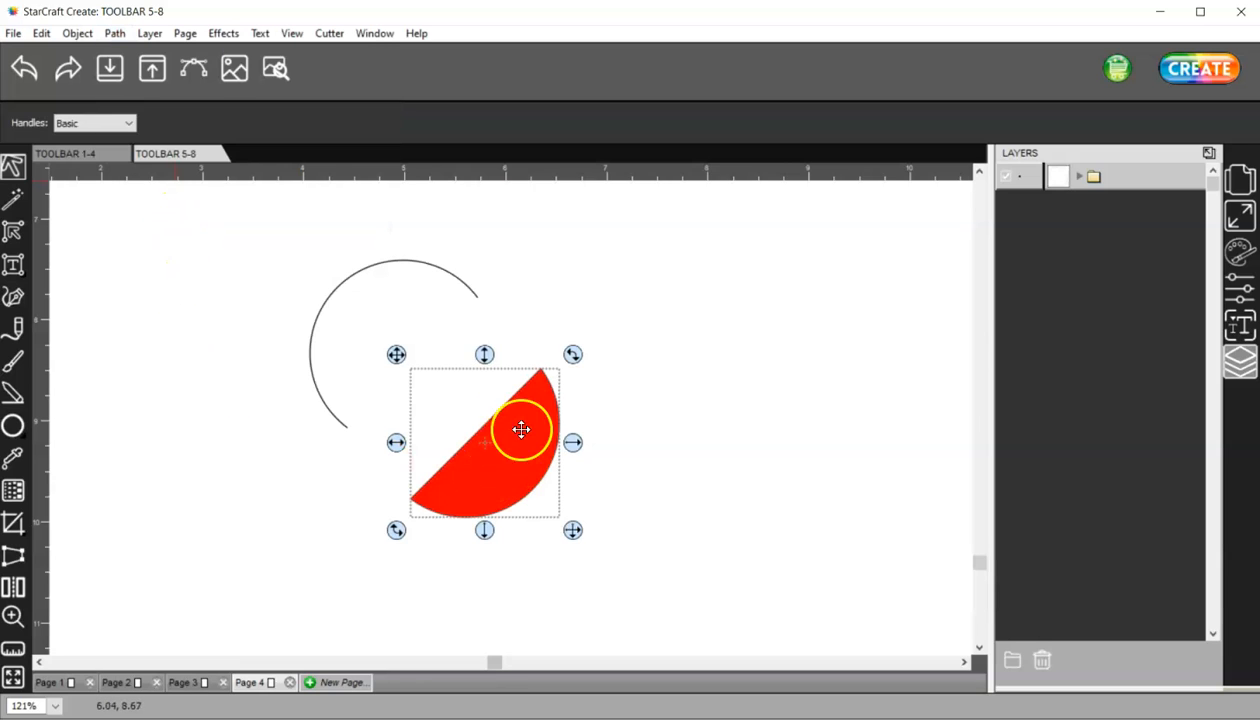
Switch the fill of the closed lower-right half to None and back to Color.
{"action": "left_click", "coordinate": [1245, 265]}
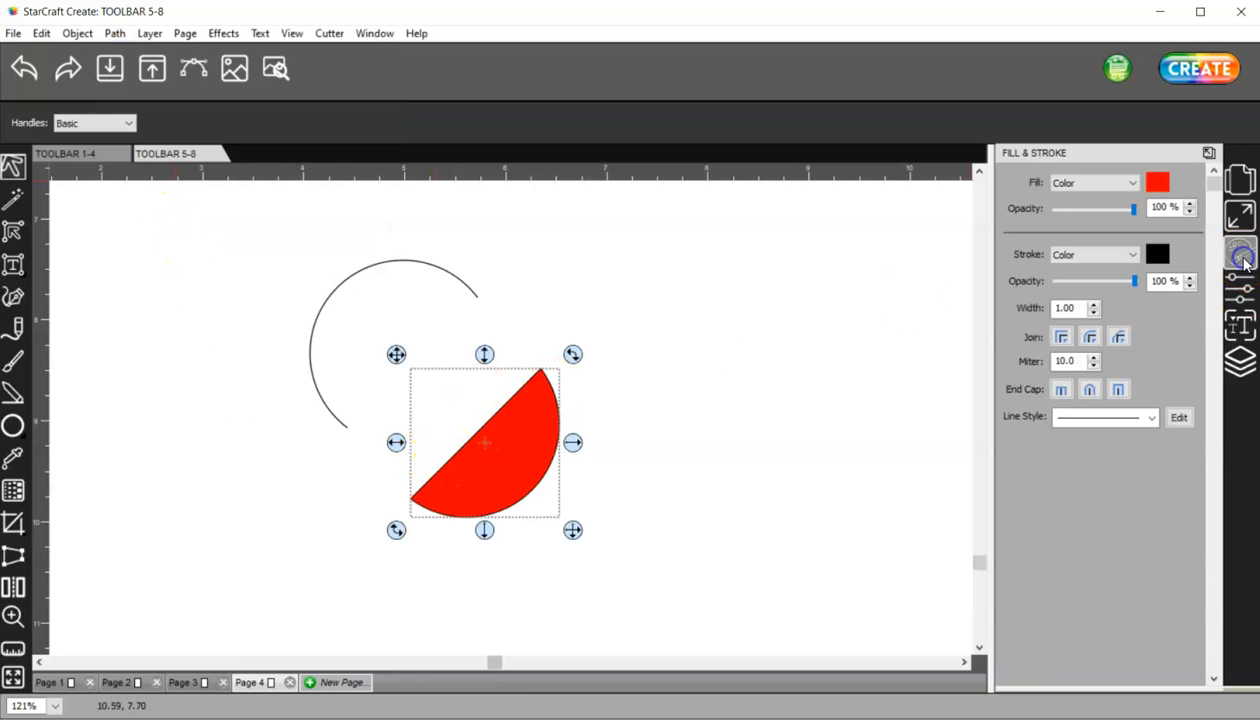
{"action": "left_click", "coordinate": [1107, 187]}
{"action": "left_click", "coordinate": [1081, 198]}
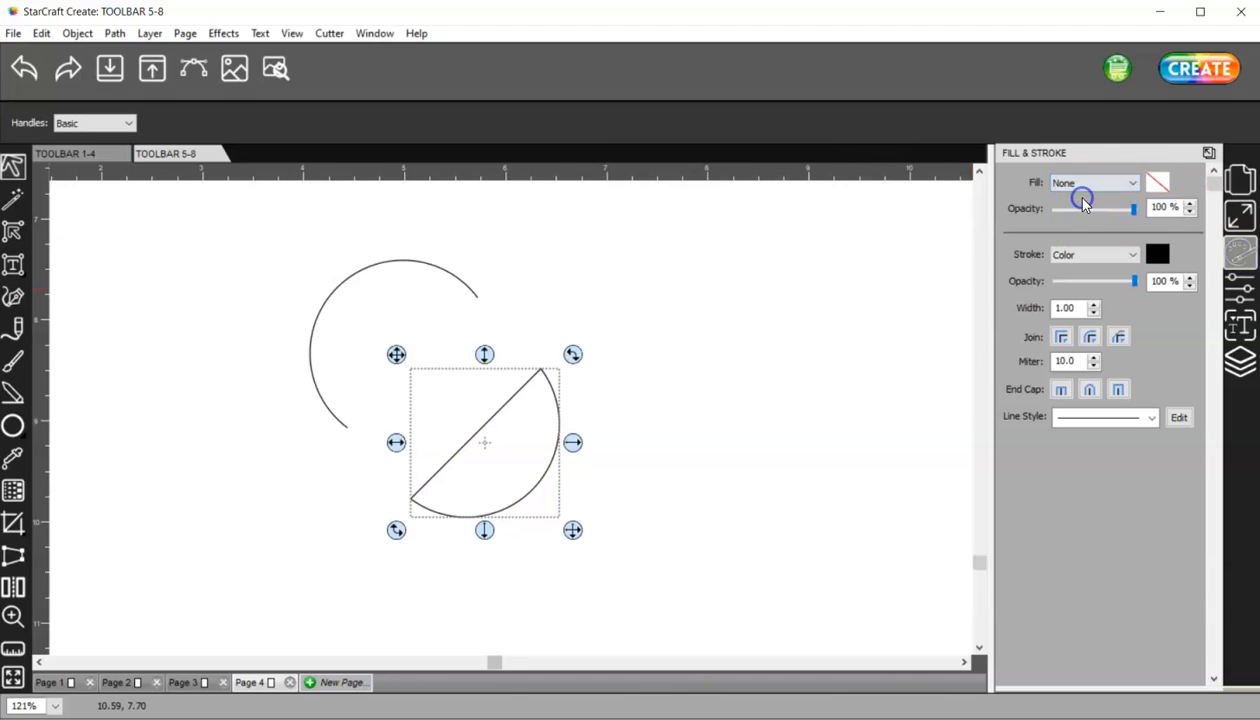
{"action": "left_click", "coordinate": [1086, 183]}
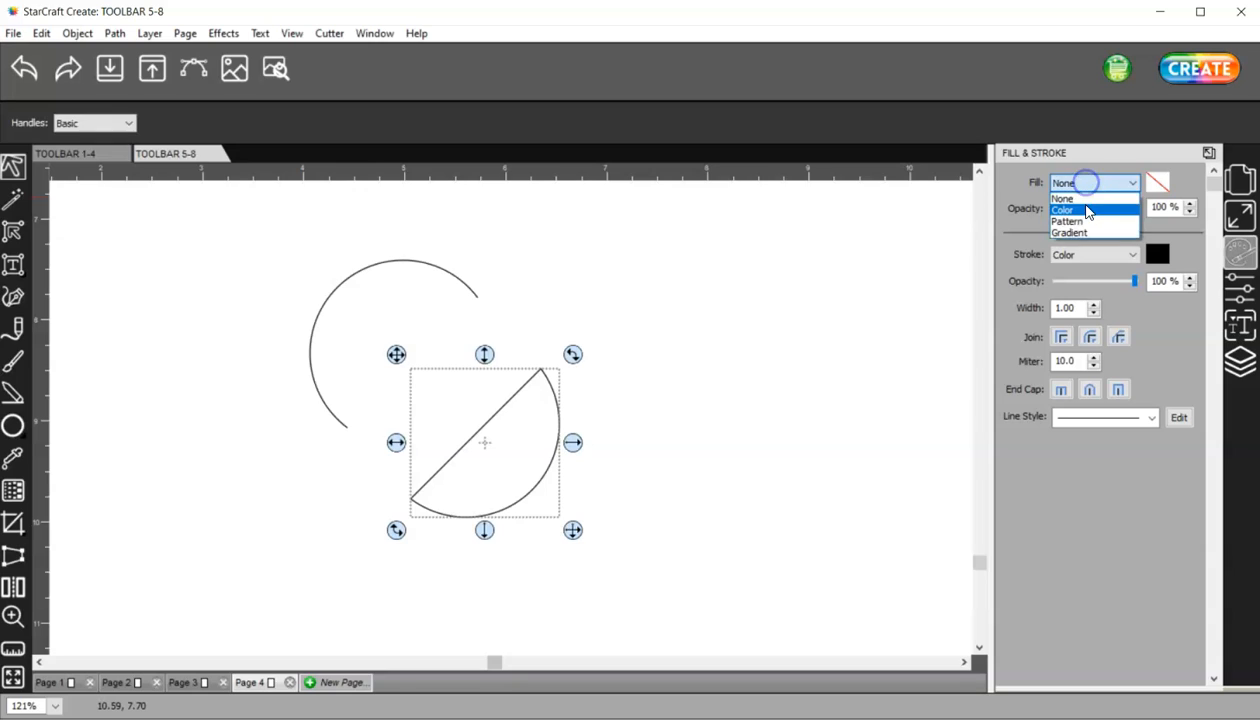
{"action": "left_click", "coordinate": [1086, 207]}
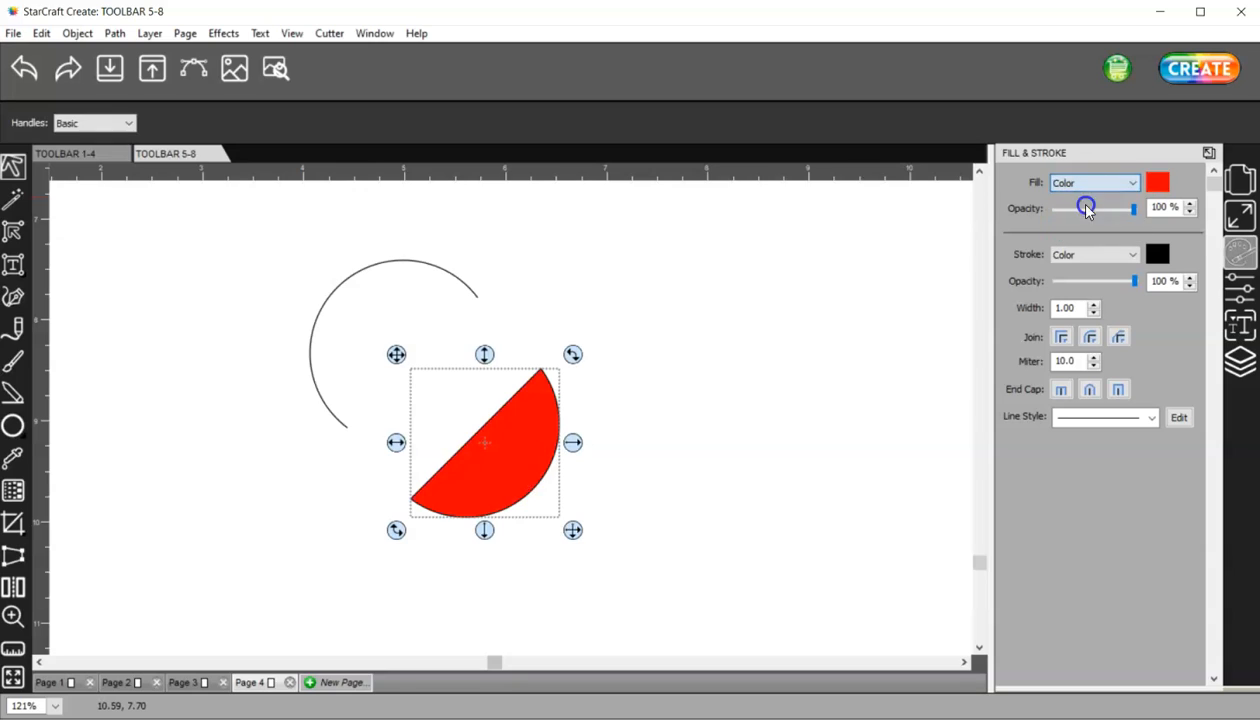
Apply Close Path to the open upper-left half of the cut circle.
{"action": "left_click", "coordinate": [368, 268]}
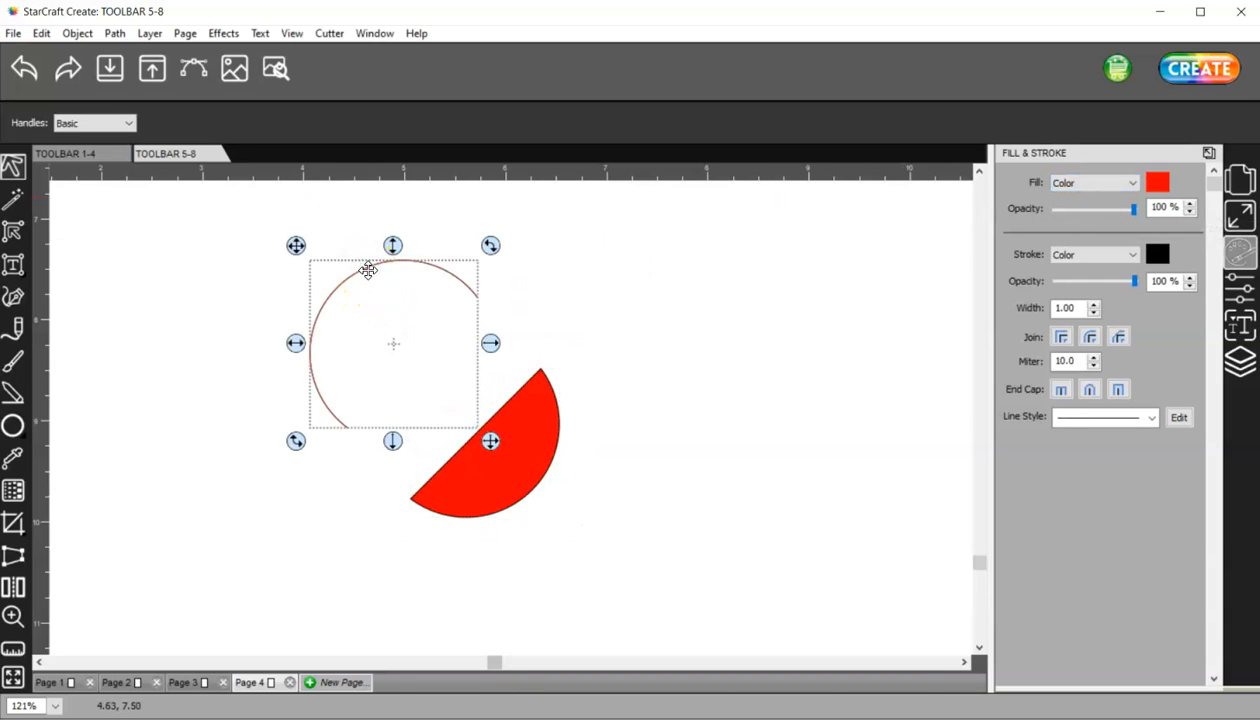
{"action": "right_click", "coordinate": [366, 268]}
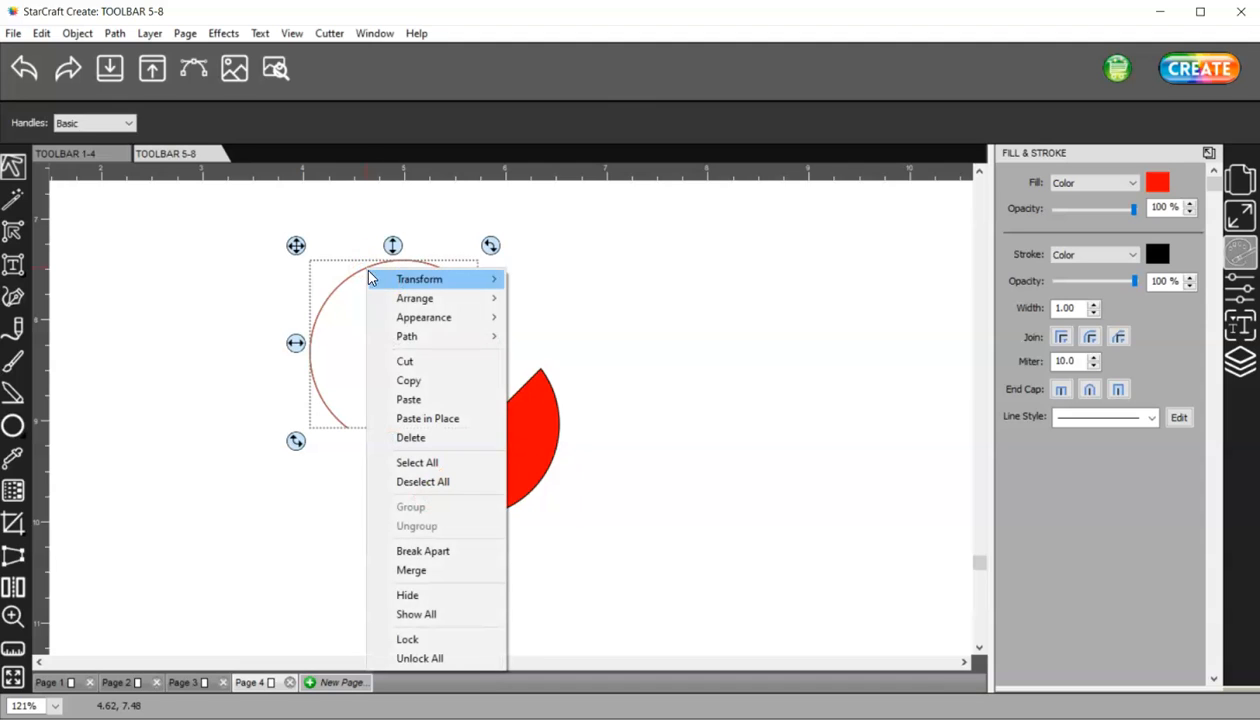
{"action": "left_click", "coordinate": [415, 338]}
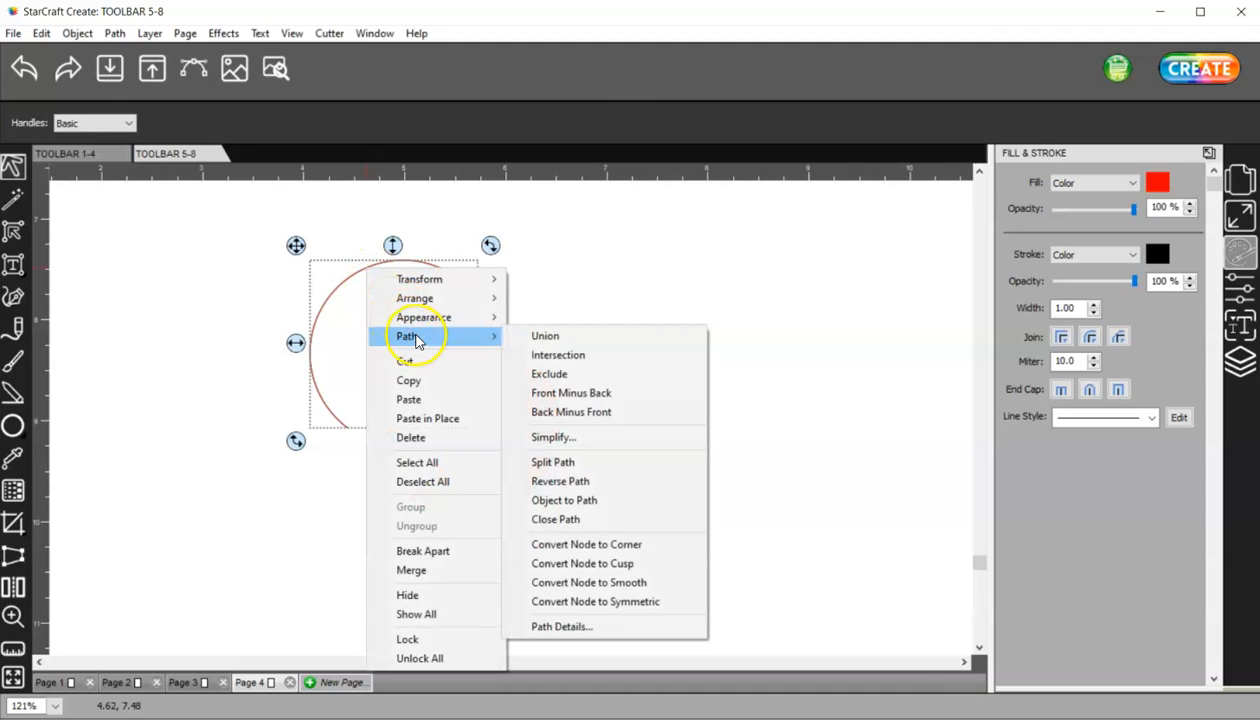
{"action": "left_click", "coordinate": [599, 520]}
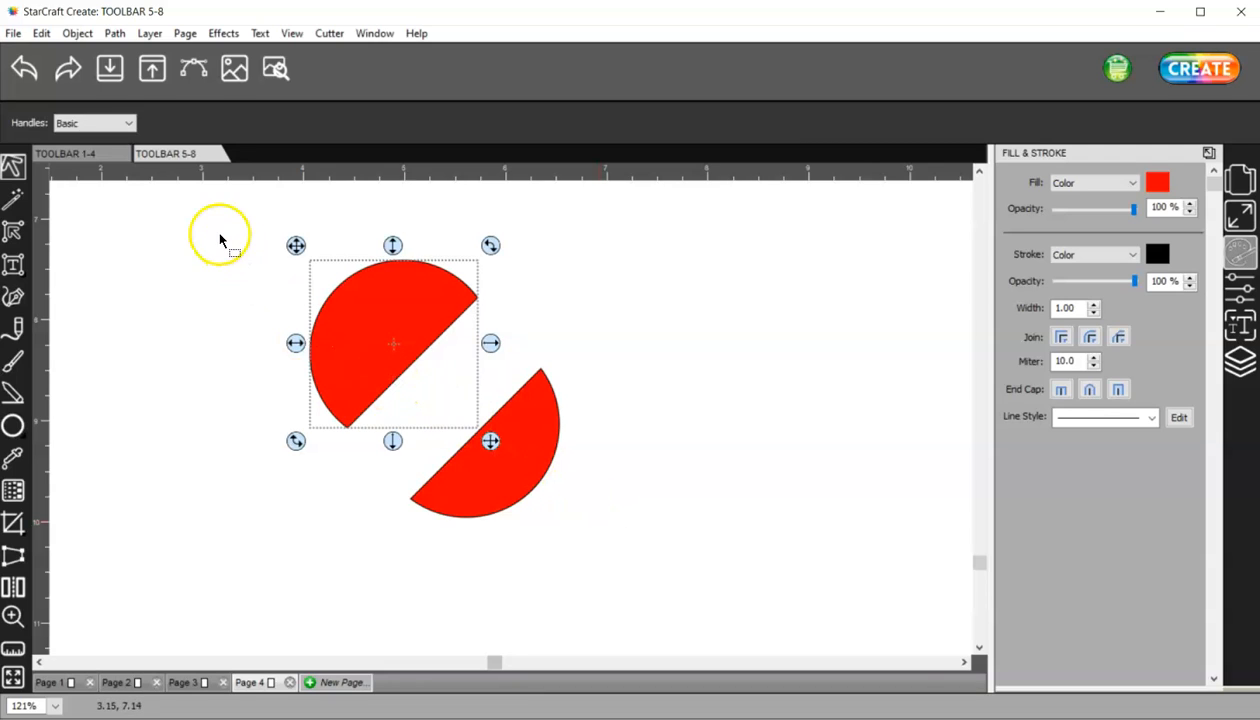
Delete both half-circles and draw a new red circle about 2.4 ruler units wide on the page.
{"action": "left_click_drag", "start_coordinate": [256, 212], "coordinate": [628, 566]}
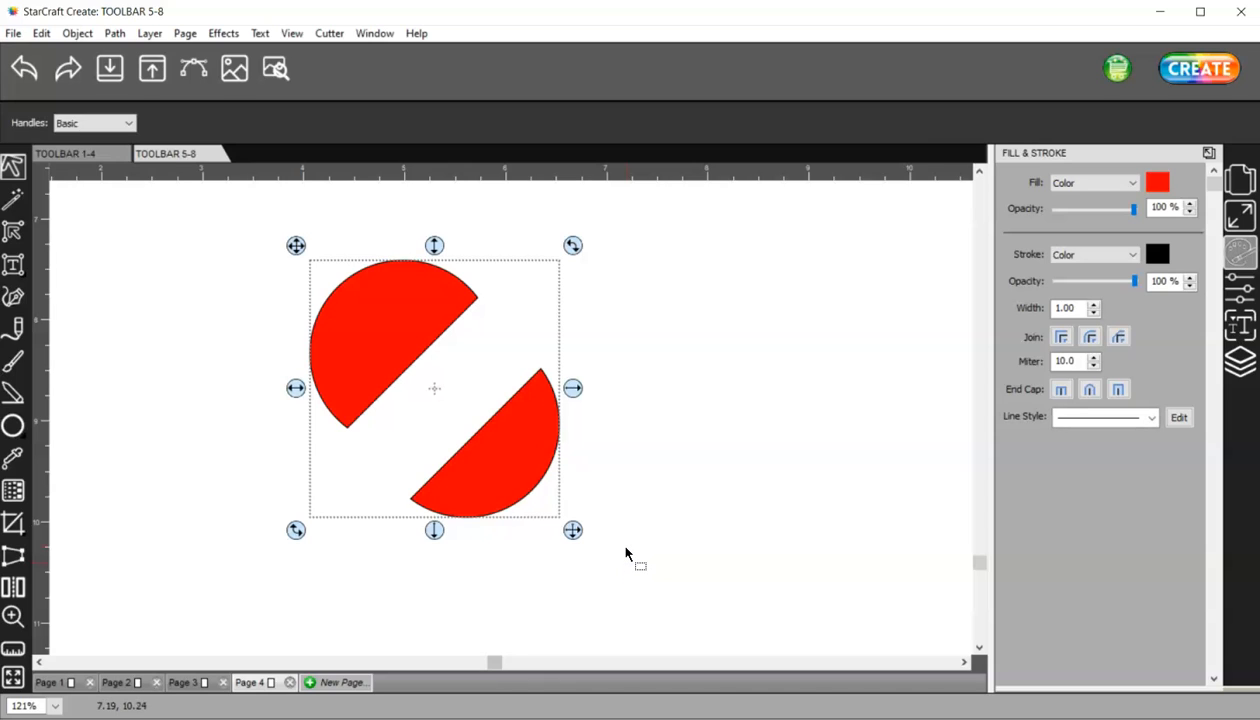
{"action": "key", "text": "Delete"}
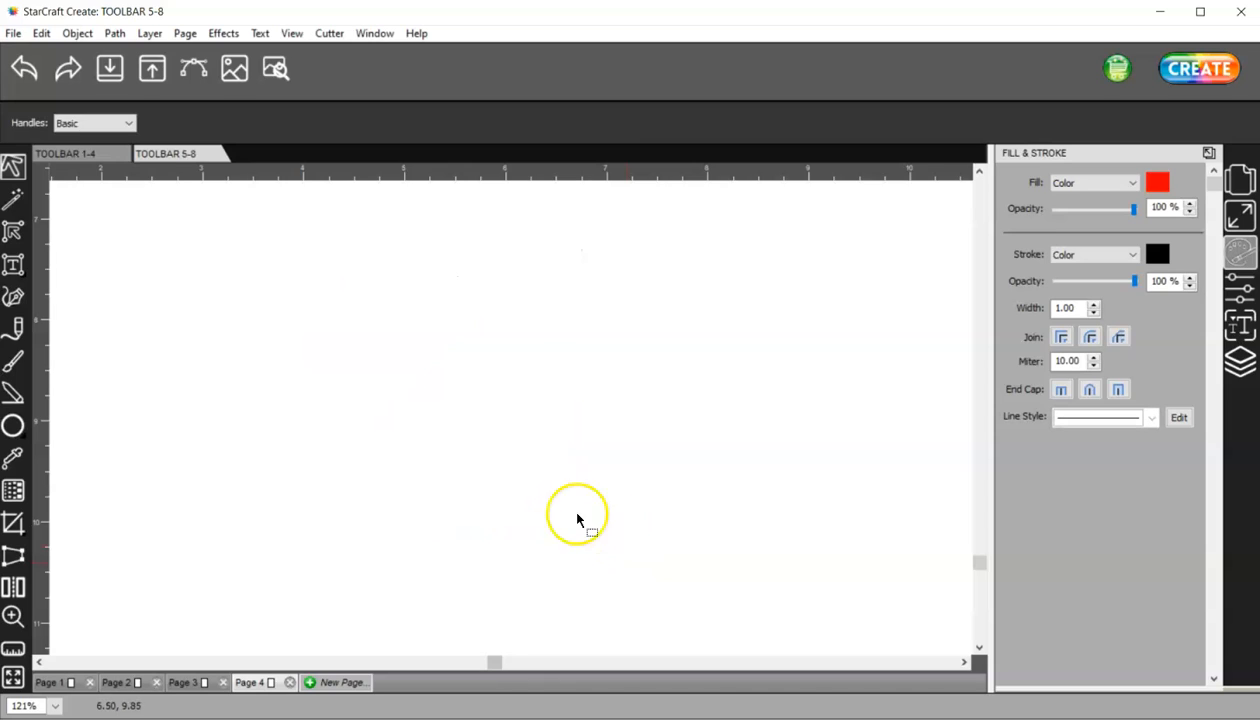
{"action": "left_click", "coordinate": [13, 427]}
{"action": "left_click_drag", "start_coordinate": [197, 337], "coordinate": [434, 584]}
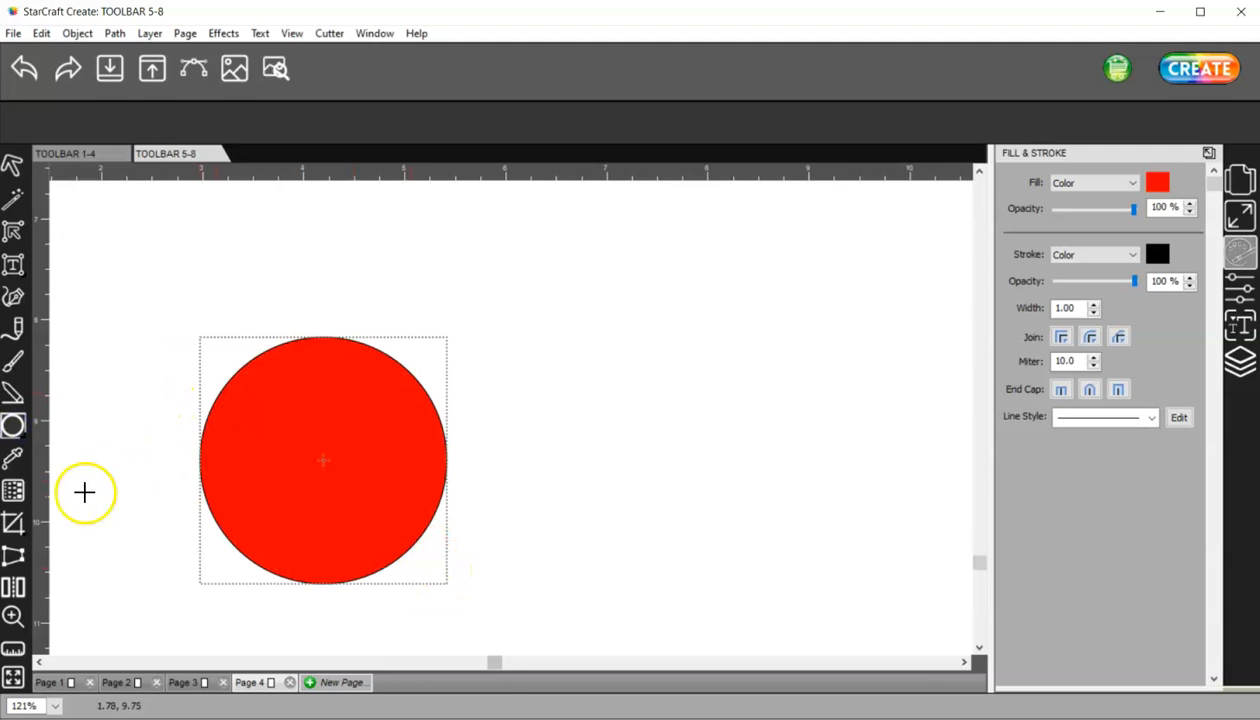
Cut the red circle diagonally with a freehand Knife stroke, then undo the cut.
{"action": "left_click", "coordinate": [14, 523]}
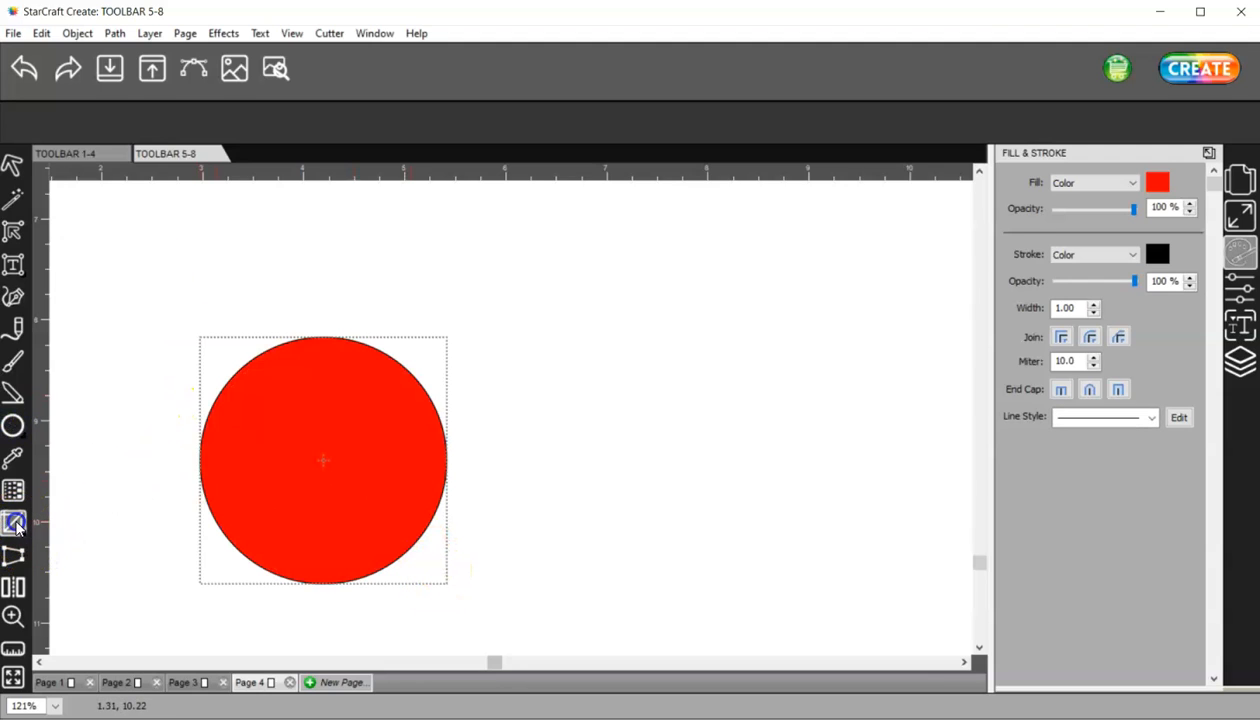
{"action": "left_click", "coordinate": [72, 521]}
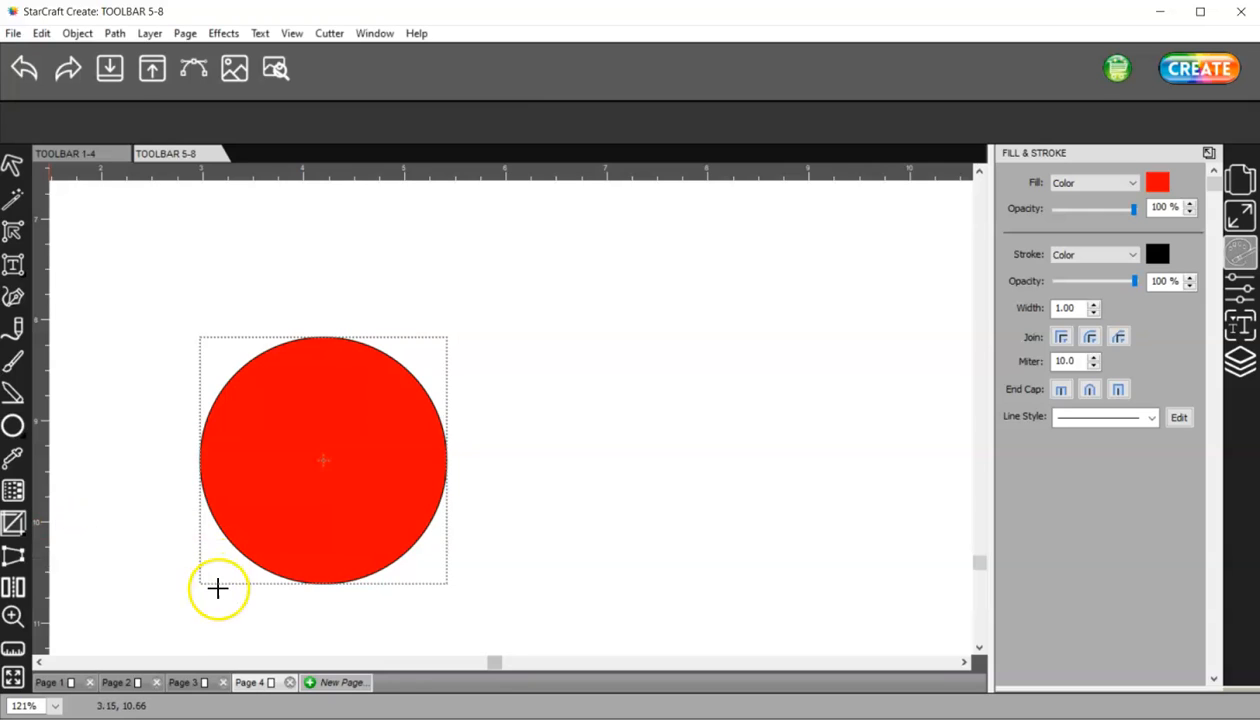
{"action": "left_click", "coordinate": [177, 590]}
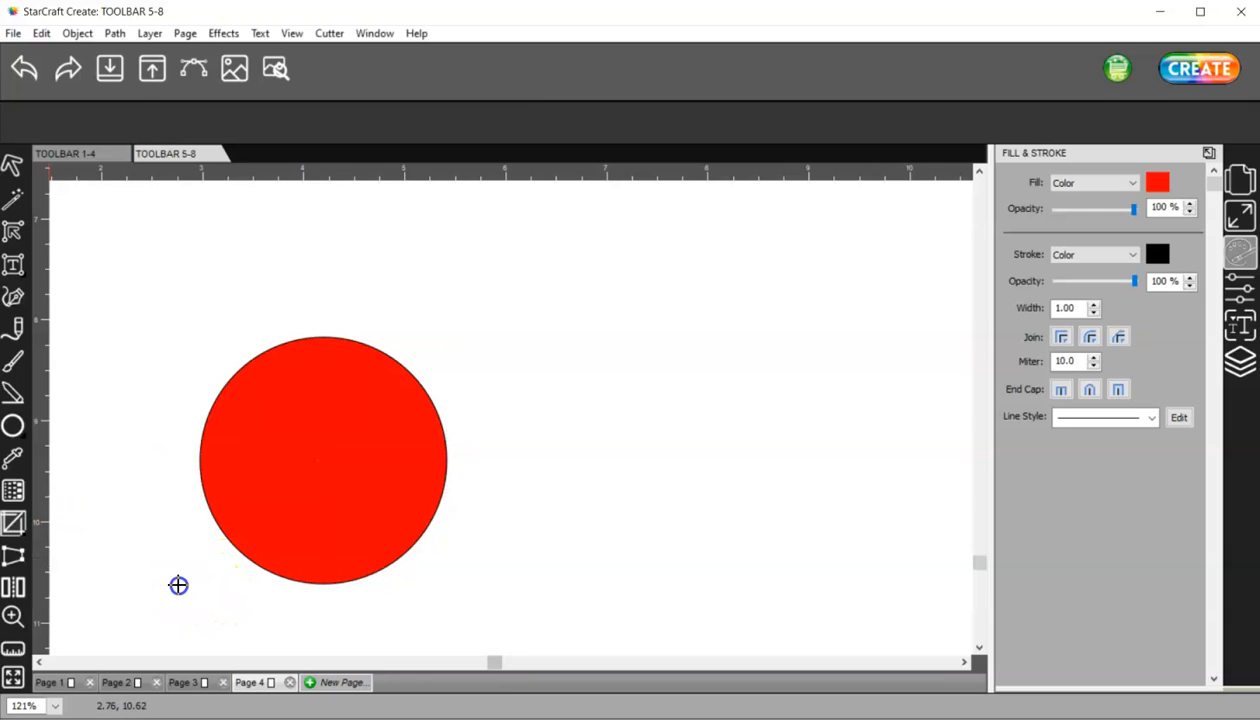
{"action": "mouse_move", "coordinate": [178, 585]}
{"action": "left_mouse_down"}
{"action": "mouse_move", "coordinate": [467, 515]}
{"action": "mouse_move", "coordinate": [530, 530]}
{"action": "mouse_move", "coordinate": [503, 384]}
{"action": "mouse_move", "coordinate": [416, 295]}
{"action": "left_mouse_up"}
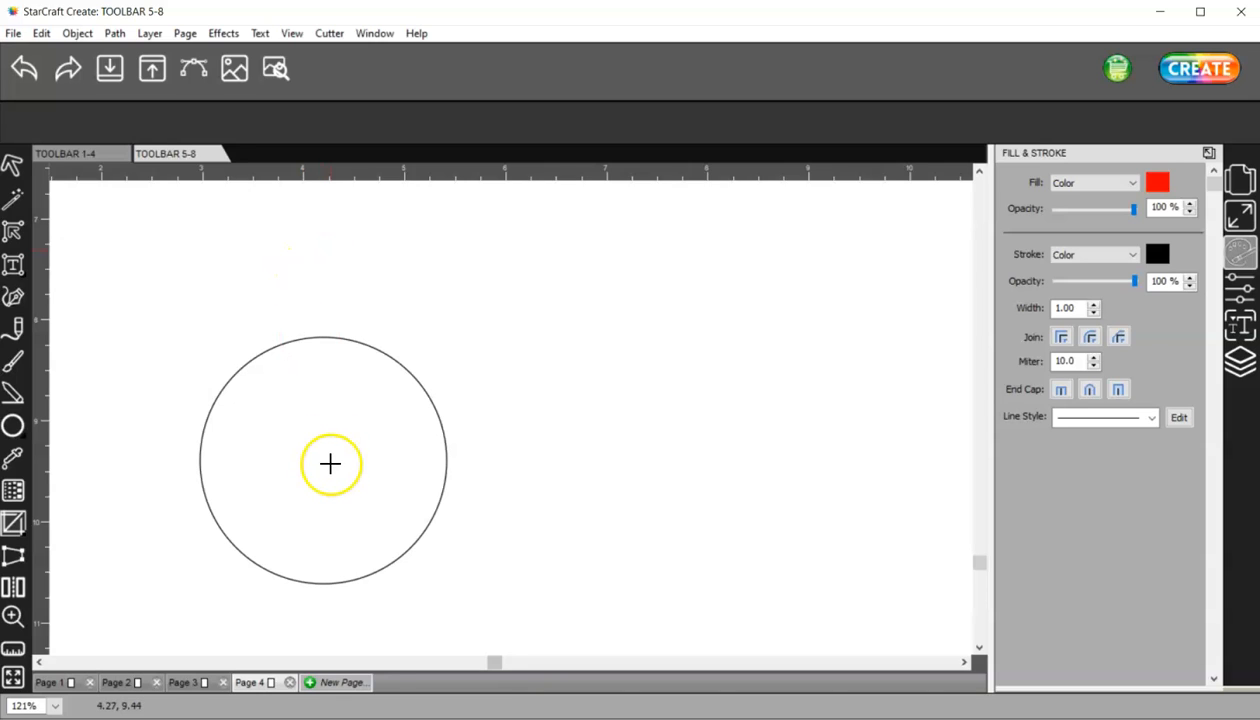
{"action": "left_click", "coordinate": [24, 70]}
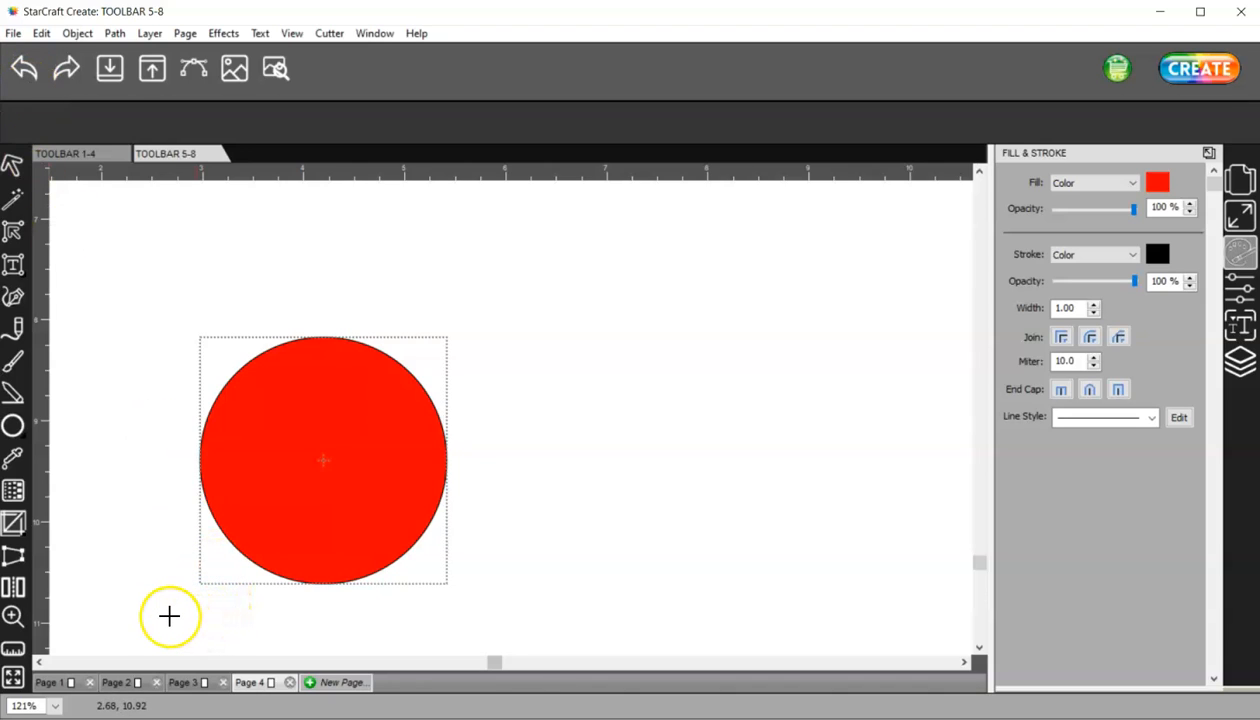
Cut the red circle with a straight 45-degree Knife line from lower-left to upper-right and move the two halves apart.
{"action": "left_click", "coordinate": [141, 475]}
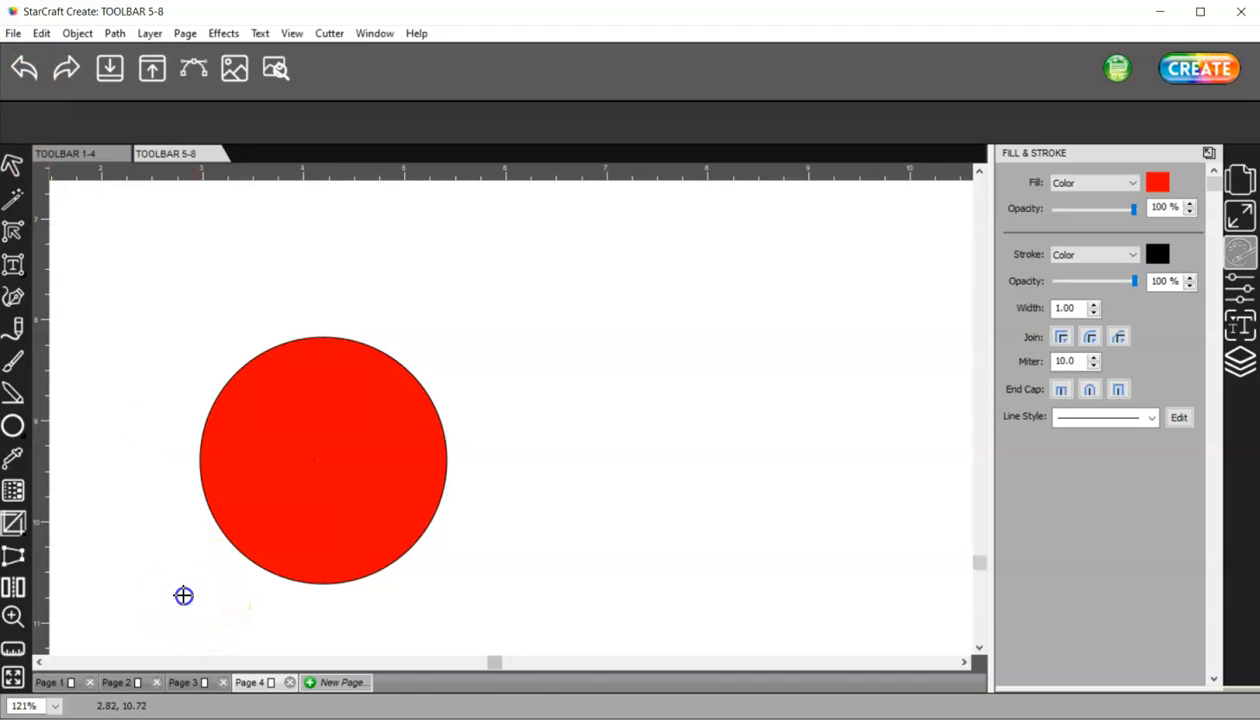
{"action": "left_click_drag", "start_coordinate": [184, 596], "coordinate": [493, 340], "text": "shift"}
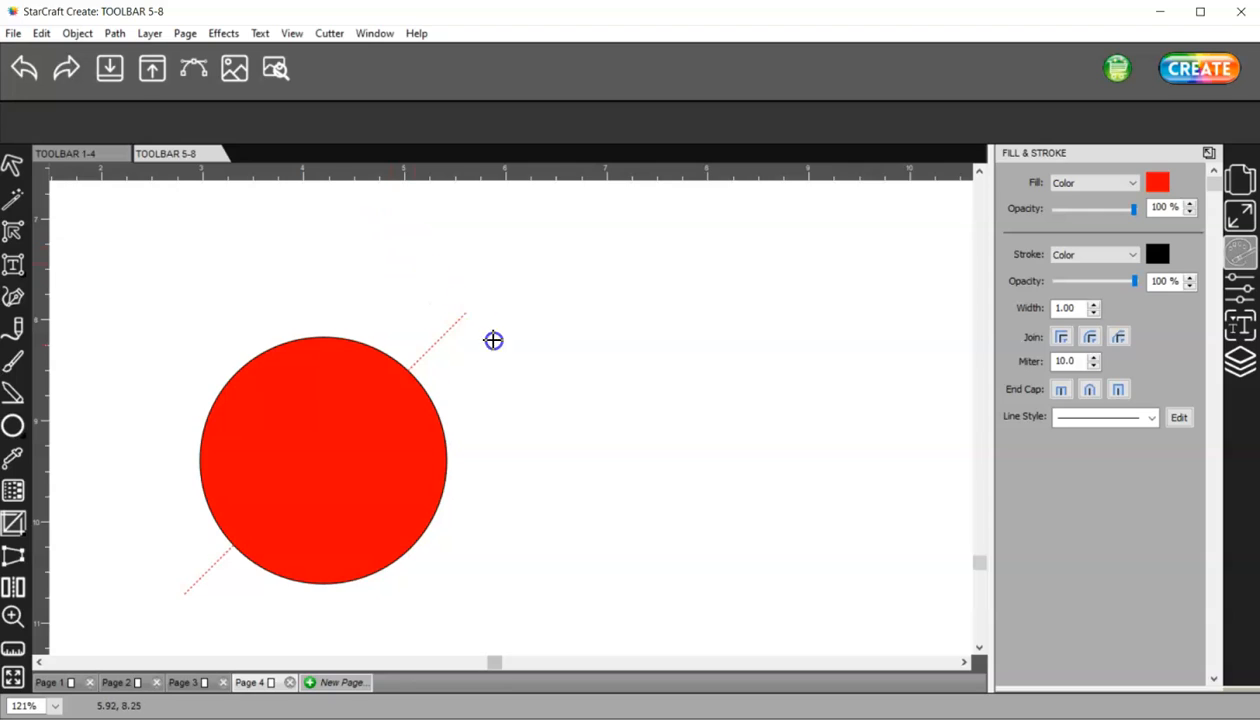
{"action": "left_click_drag", "start_coordinate": [521, 431], "coordinate": [521, 431], "text": "shift"}
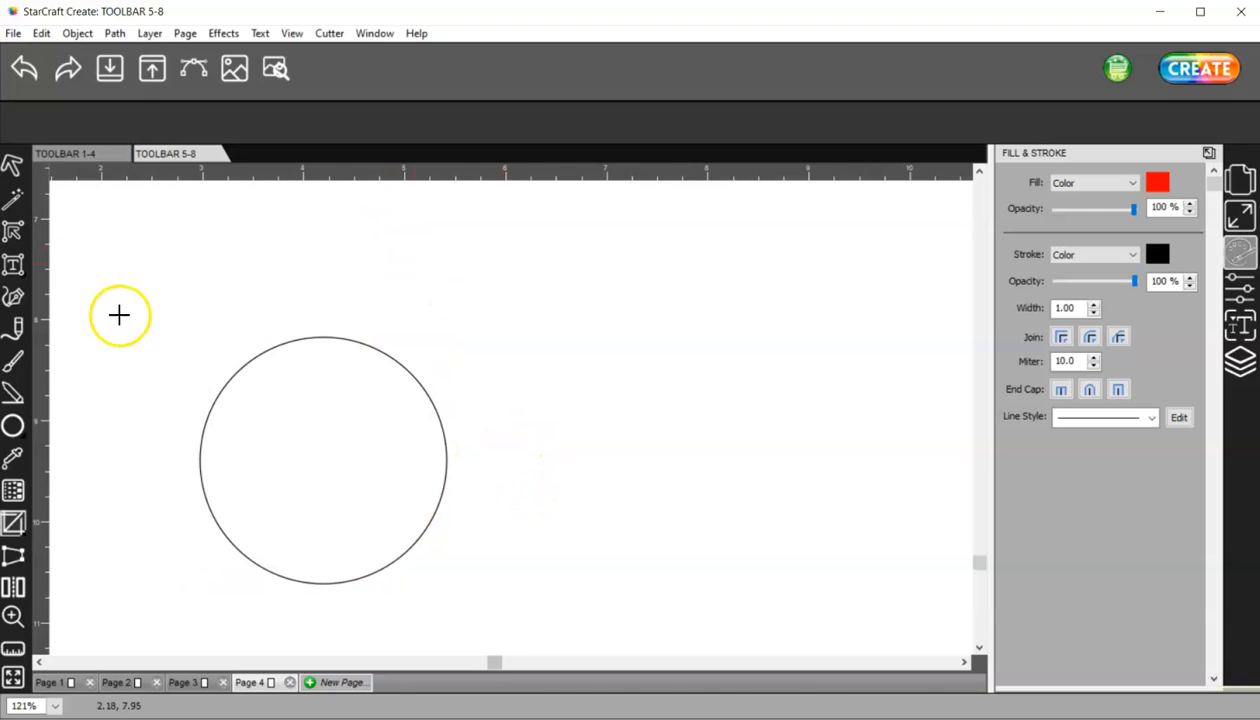
{"action": "left_click", "coordinate": [13, 165]}
{"action": "left_click_drag", "start_coordinate": [287, 343], "coordinate": [264, 273]}
{"action": "left_click_drag", "start_coordinate": [430, 520], "coordinate": [421, 468]}
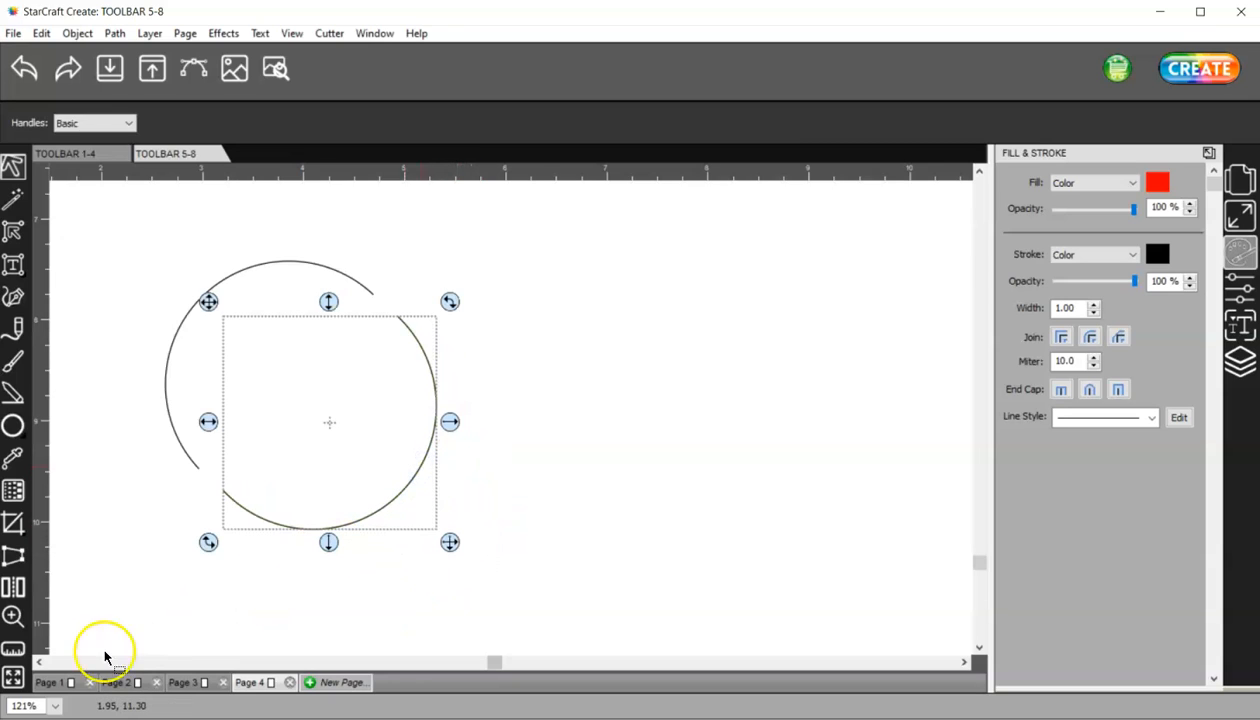
{"action": "left_click", "coordinate": [13, 523]}
{"action": "left_click_drag", "start_coordinate": [228, 573], "coordinate": [395, 422]}
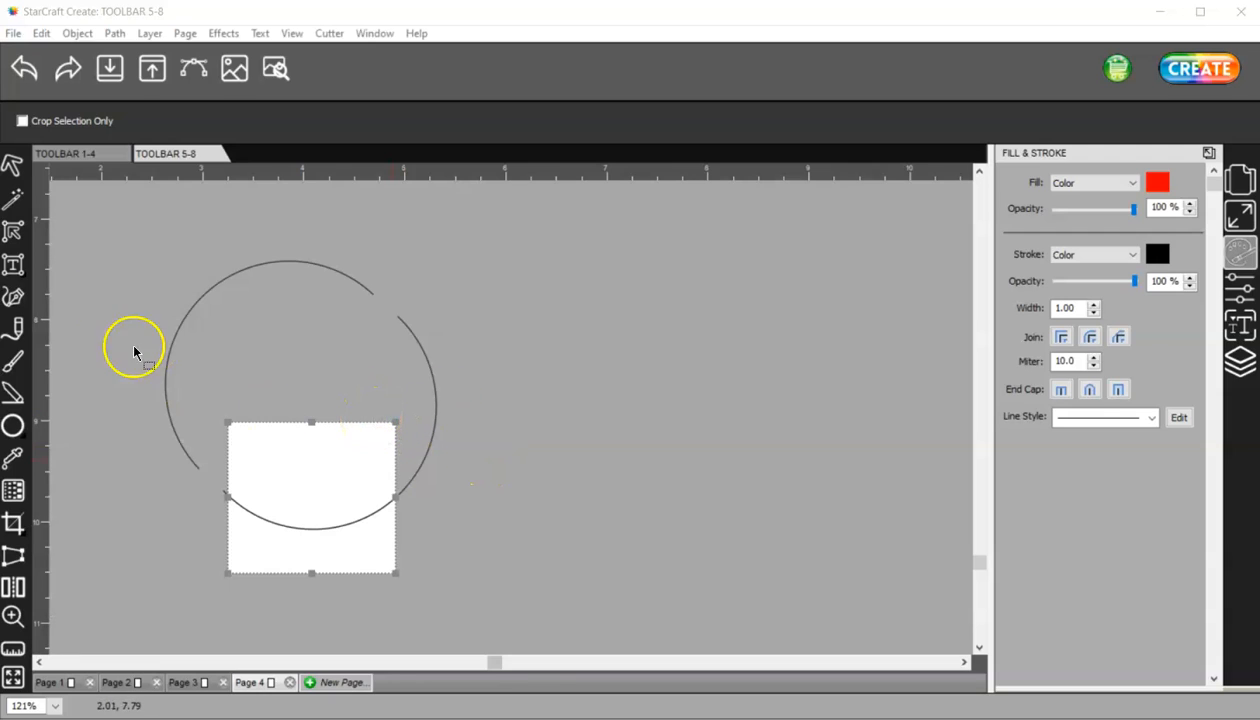
{"action": "left_click", "coordinate": [16, 530]}
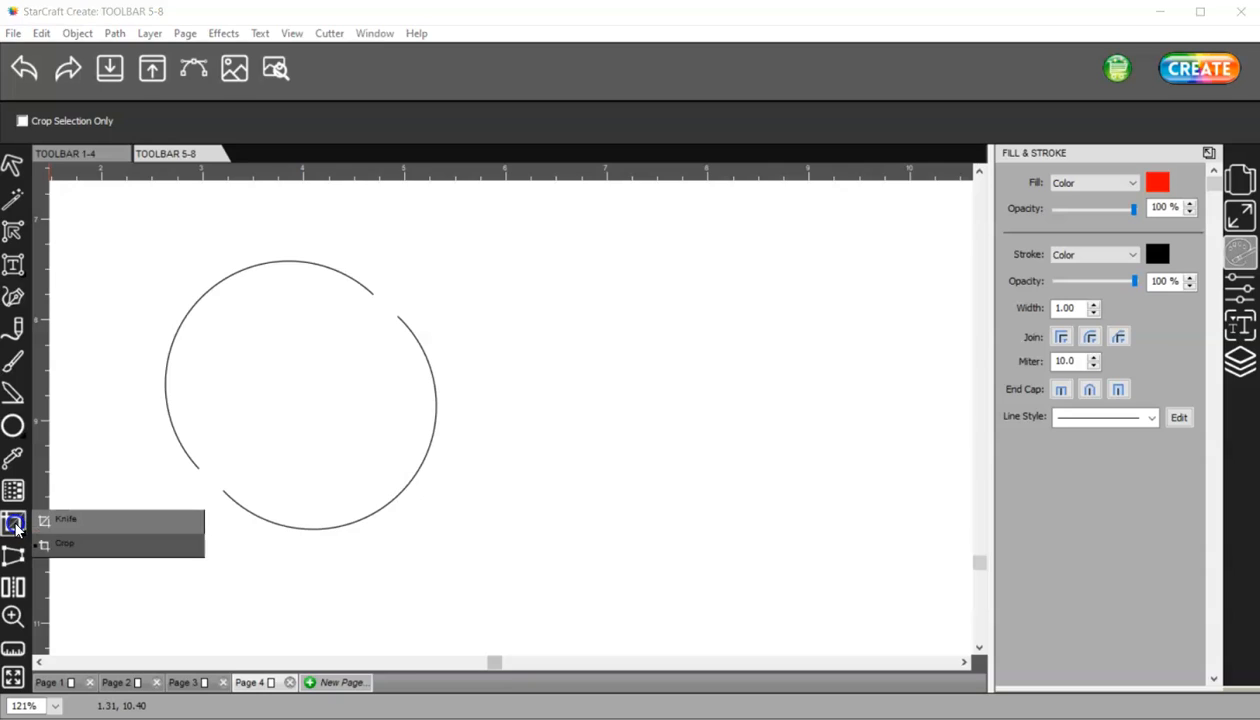
{"action": "left_click", "coordinate": [79, 520]}
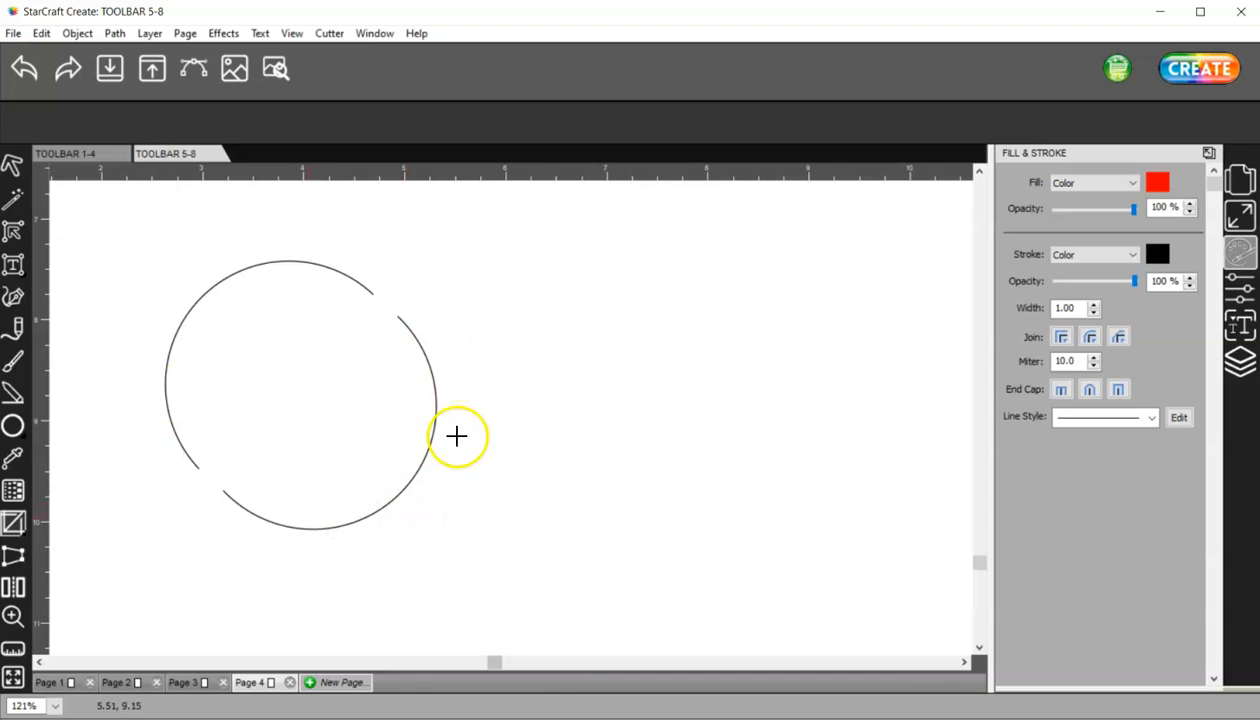
Delete both outlined half-circles and draw a red circle about 2.2 ruler units wide on the page.
{"action": "left_click", "coordinate": [15, 135]}
{"action": "left_click_drag", "start_coordinate": [127, 228], "coordinate": [499, 582]}
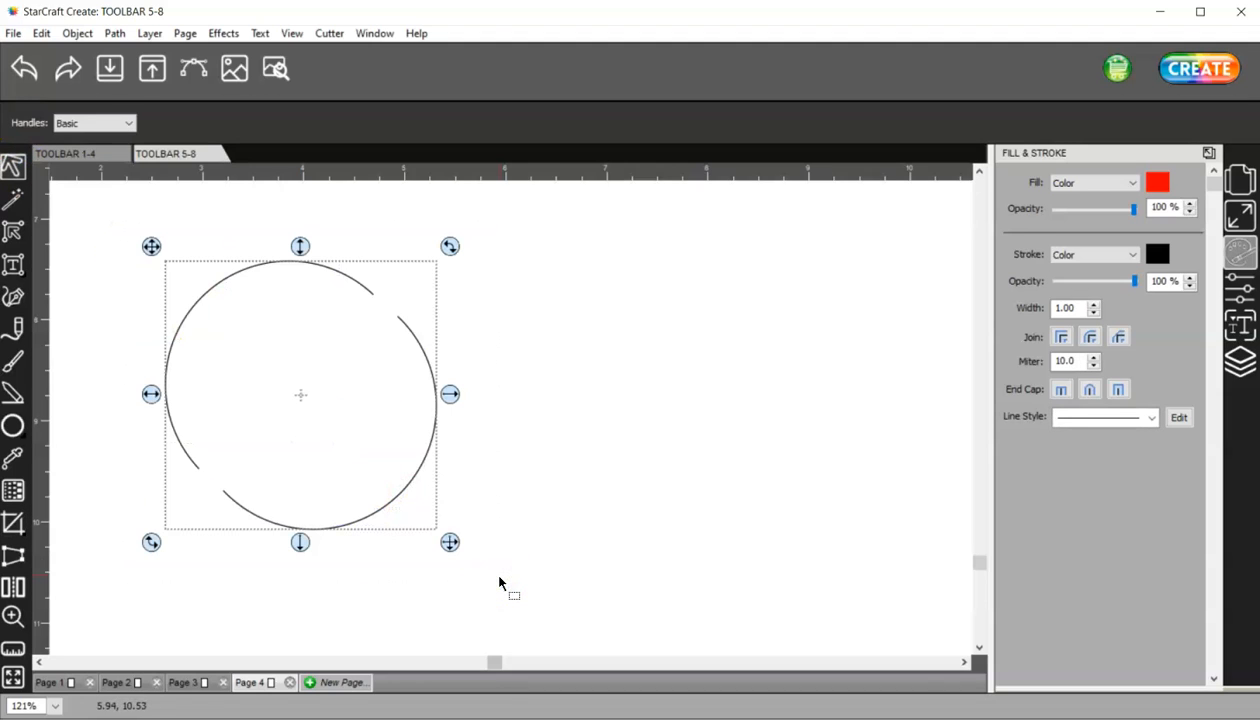
{"action": "key", "text": "Delete"}
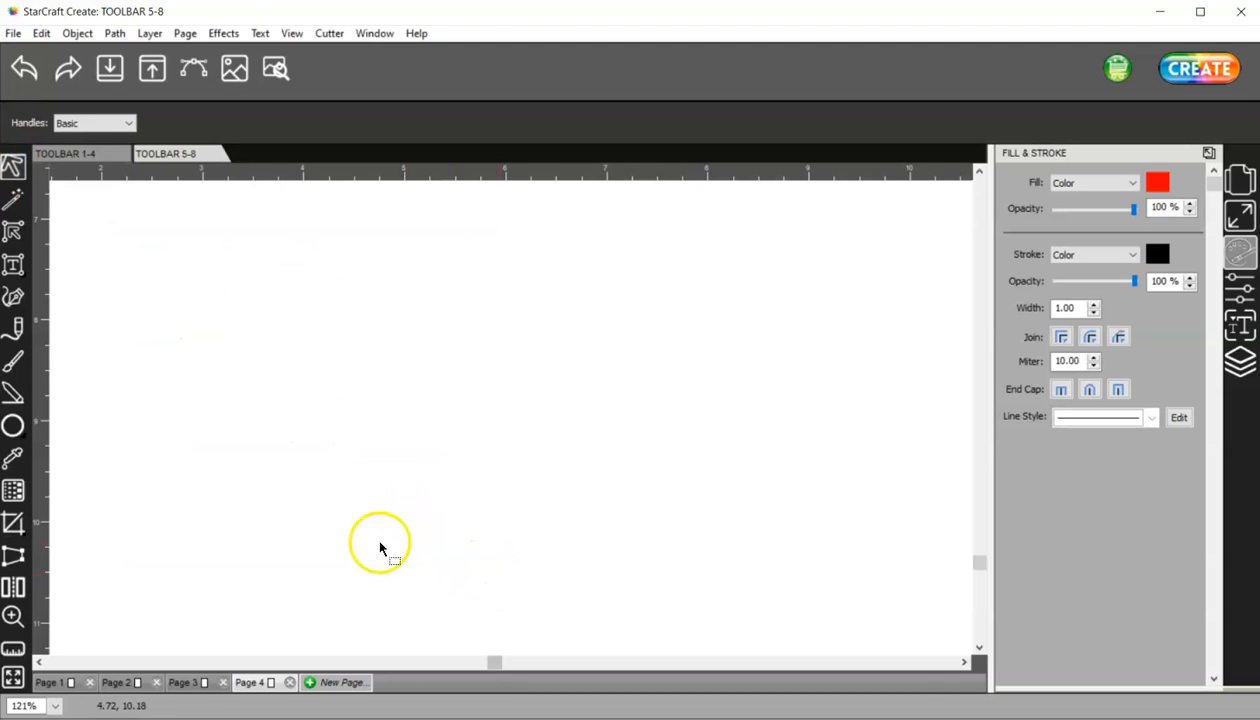
{"action": "left_click", "coordinate": [13, 425]}
{"action": "left_click_drag", "start_coordinate": [320, 360], "coordinate": [540, 534]}
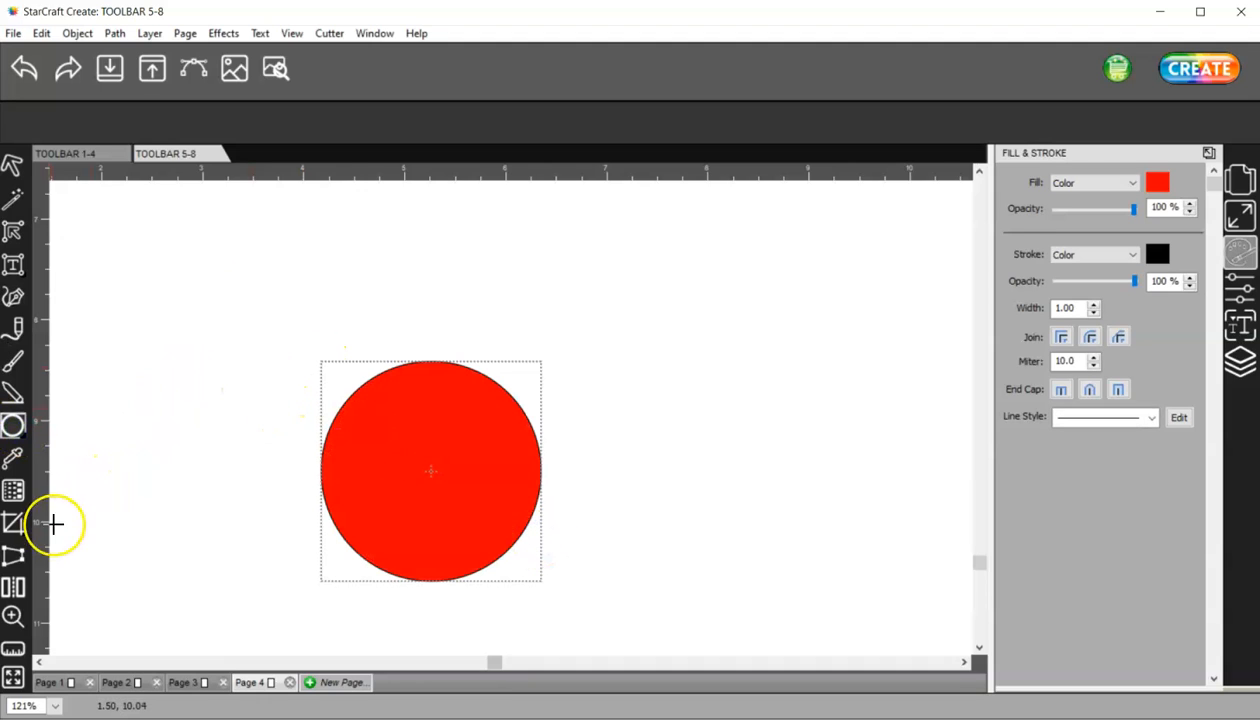
Draw a triangle about 1.1 by 1.5 ruler units beside the circle's upper-left edge and fill it with blue.
{"action": "left_click", "coordinate": [22, 430]}
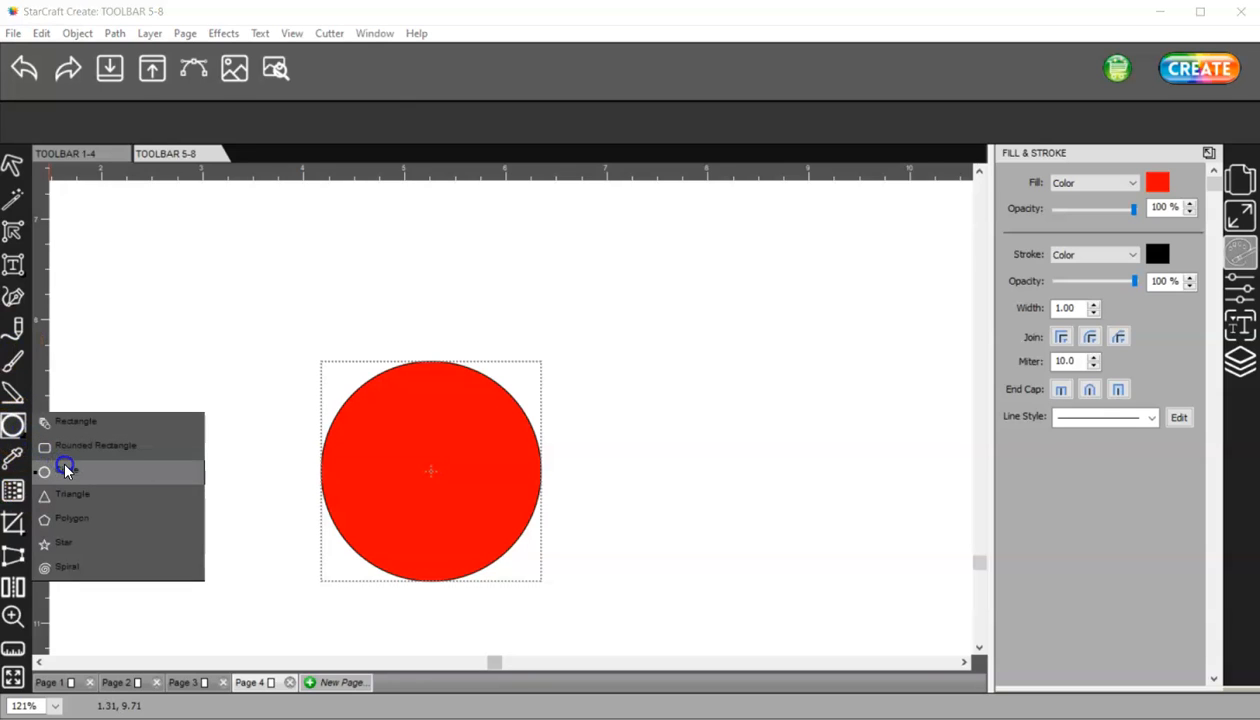
{"action": "left_click", "coordinate": [90, 491]}
{"action": "left_click_drag", "start_coordinate": [204, 301], "coordinate": [316, 453]}
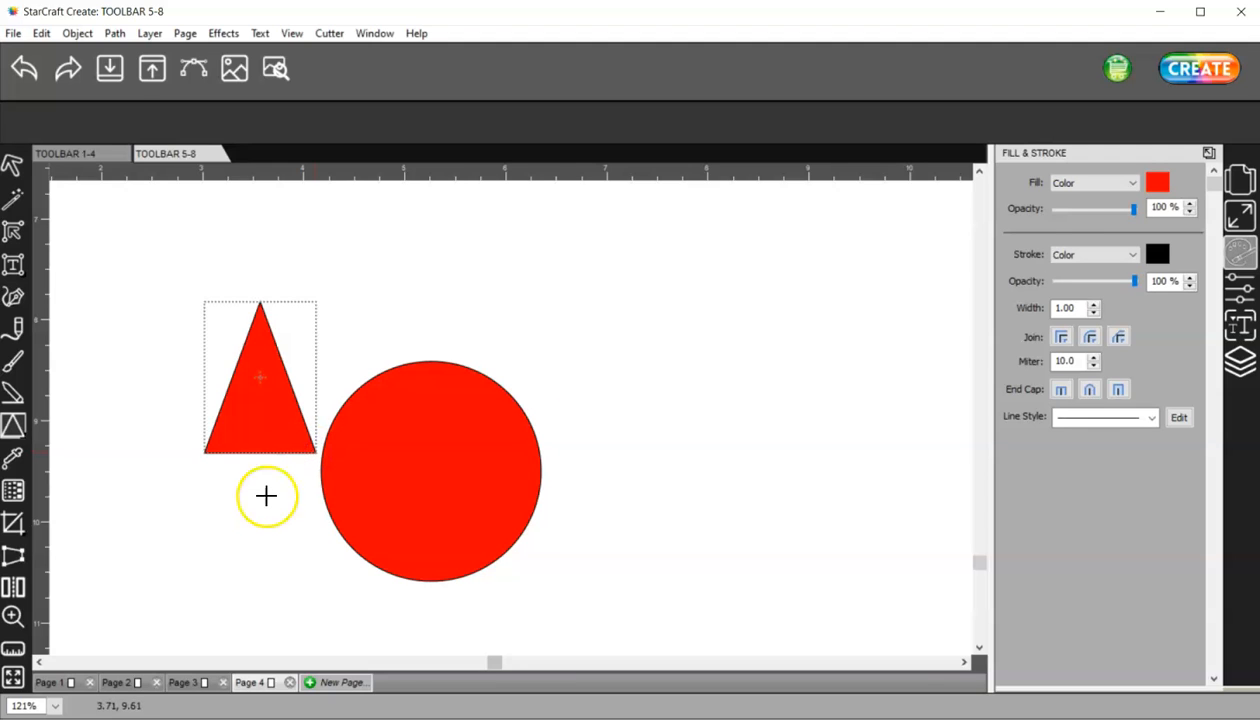
{"action": "left_click", "coordinate": [1162, 183]}
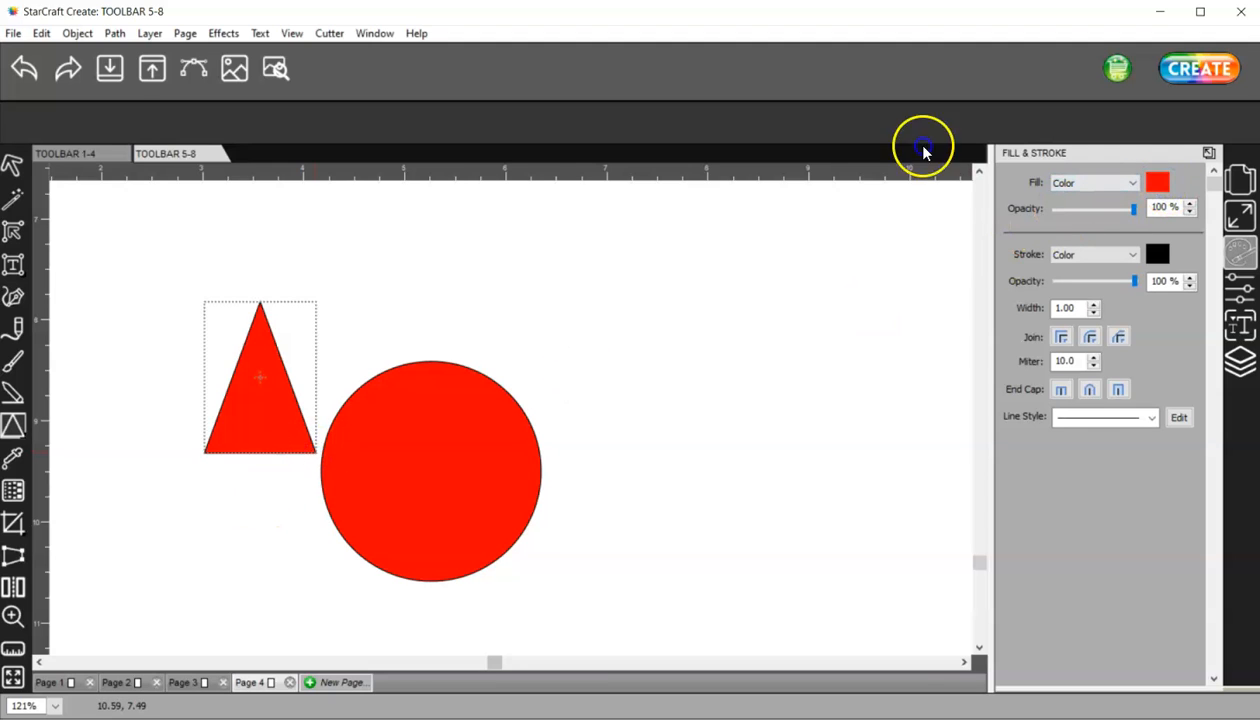
{"action": "left_click", "coordinate": [647, 258]}
{"action": "left_click", "coordinate": [834, 534]}
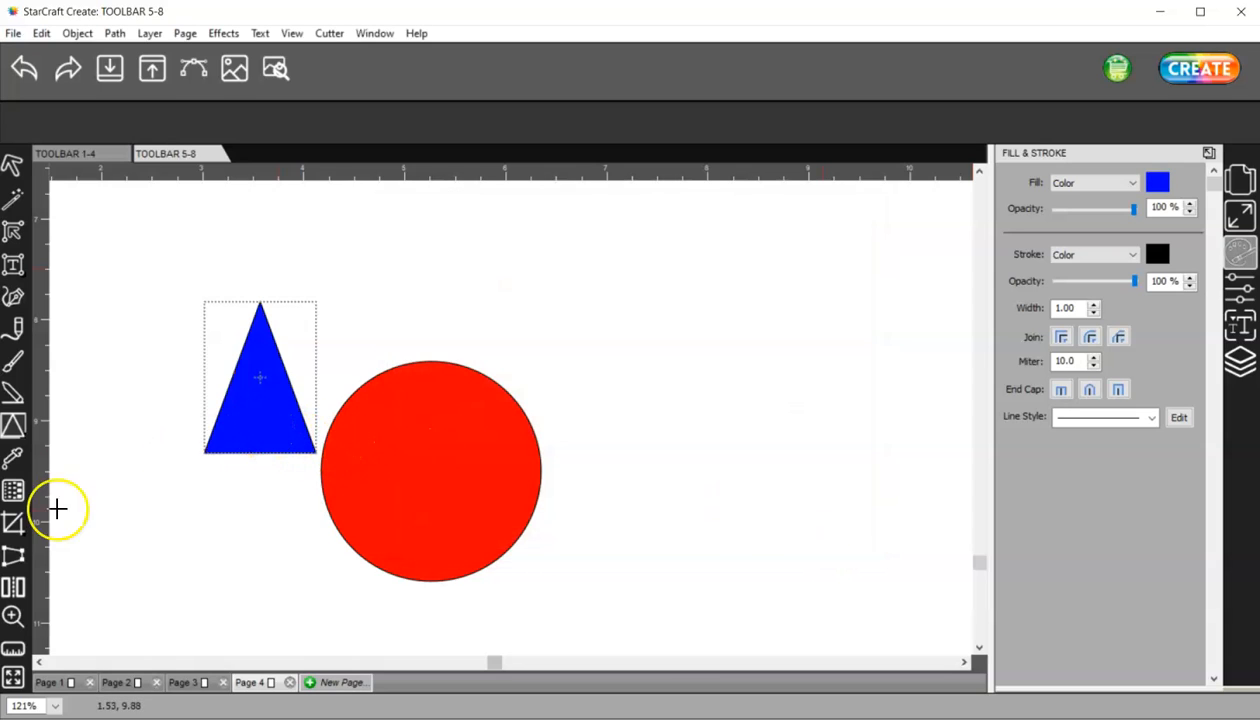
Crop the artwork to an area covering the triangle's base and the circle's left part, then undo the crop.
{"action": "left_click", "coordinate": [15, 530]}
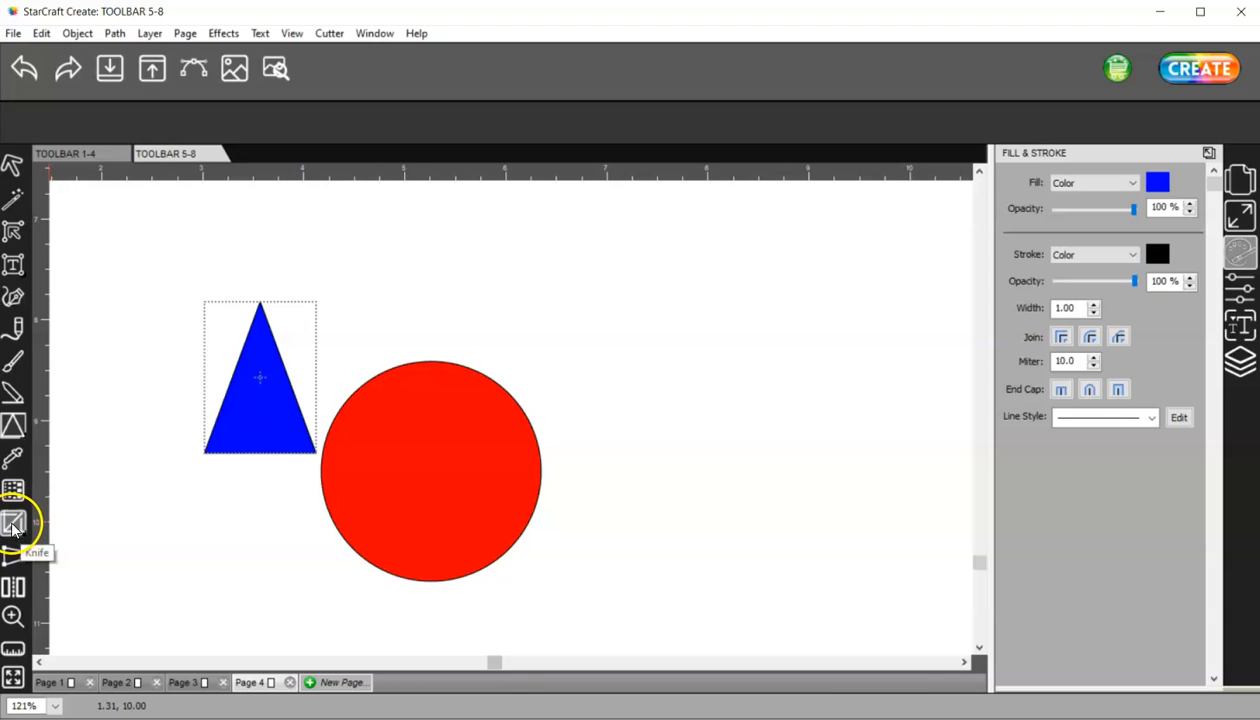
{"action": "left_click", "coordinate": [65, 542]}
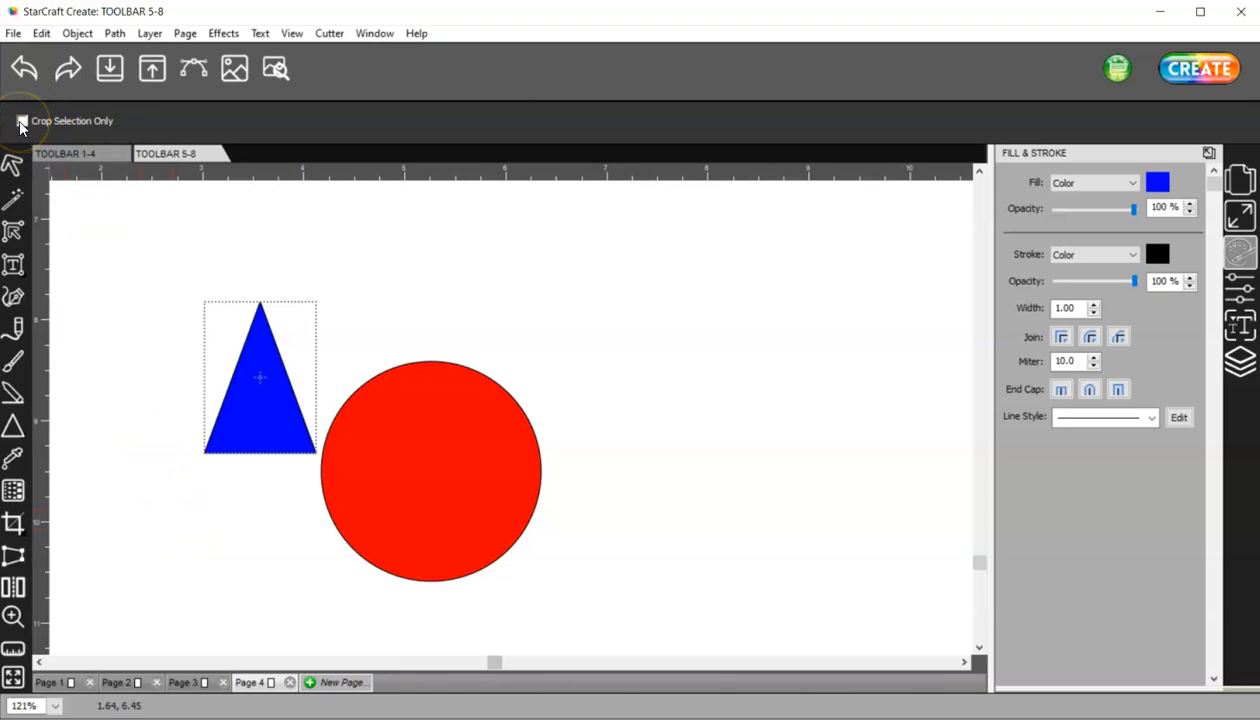
{"action": "left_click", "coordinate": [22, 121]}
{"action": "left_click", "coordinate": [14, 522]}
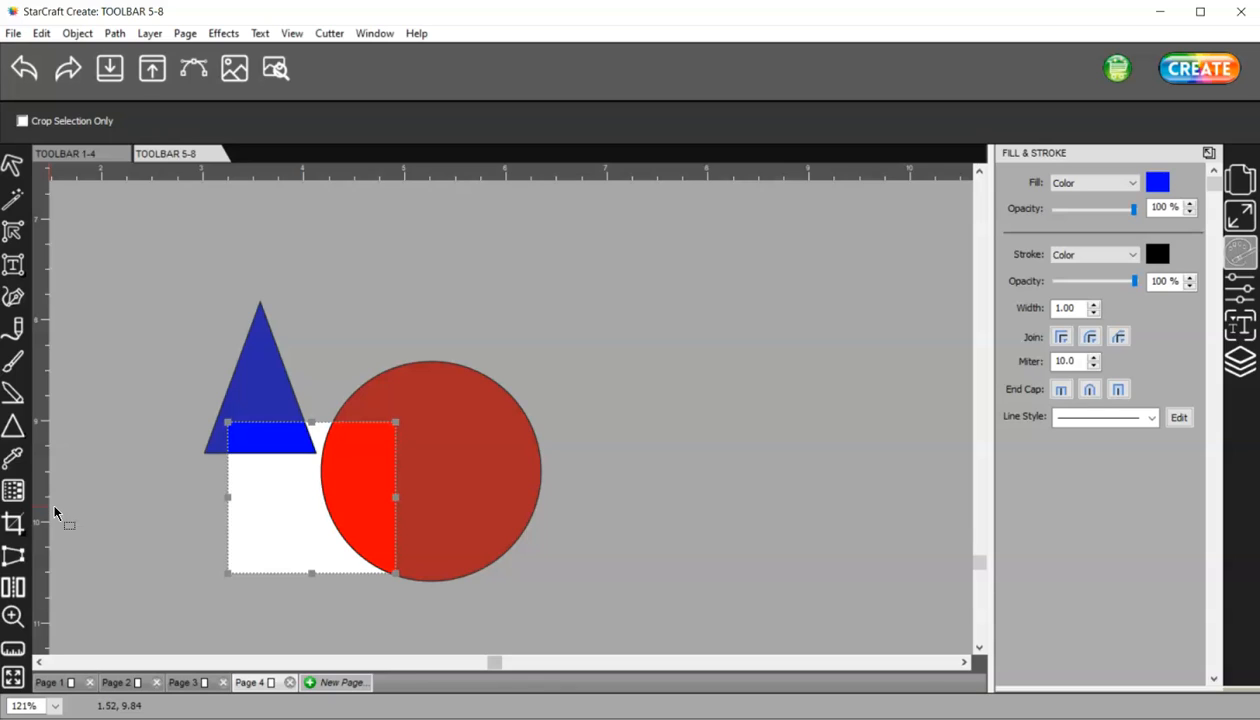
{"action": "key", "text": "Return"}
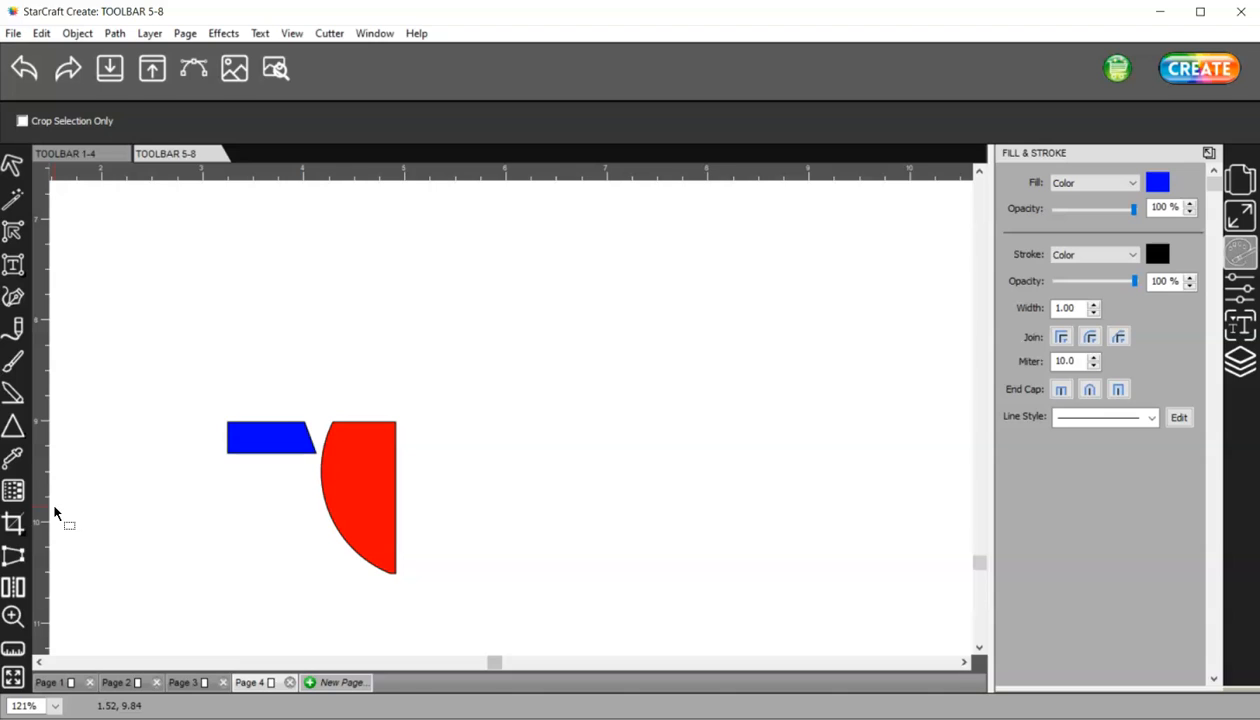
{"action": "left_click", "coordinate": [22, 70]}
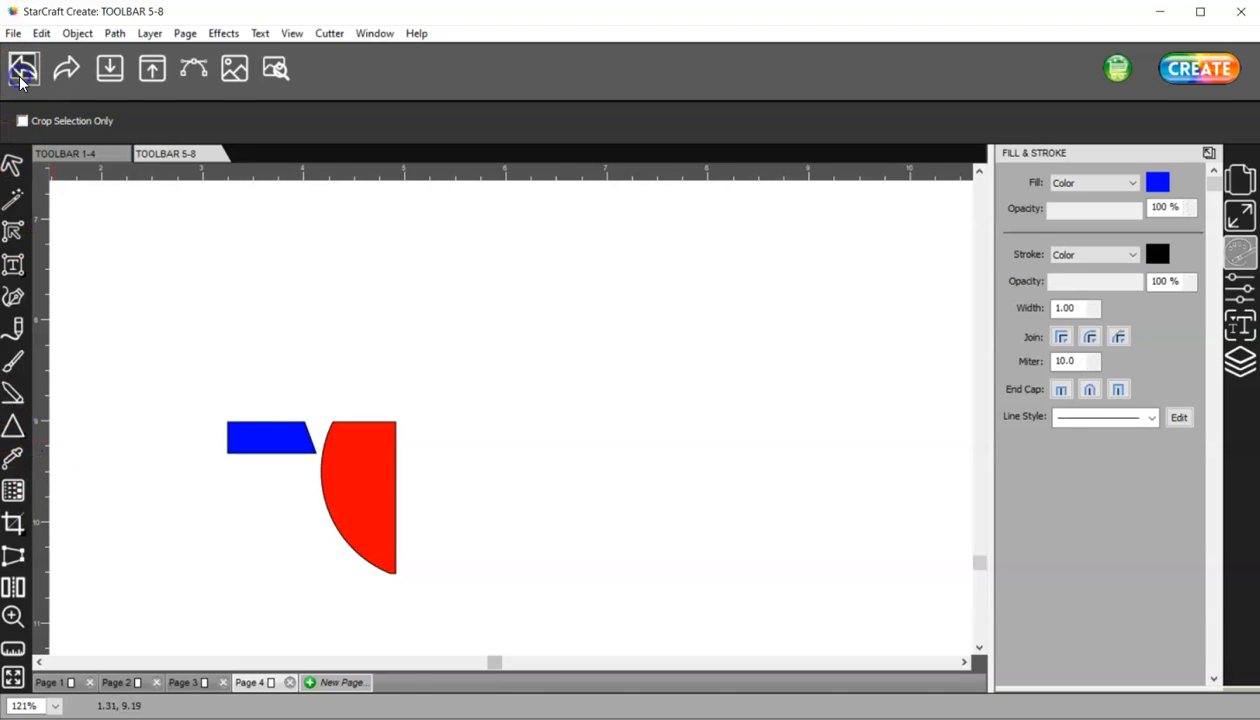
Crop both shapes to an area that leaves out the triangle's tip and the circle's upper edge, then undo the crop.
{"action": "left_click_drag", "start_coordinate": [176, 380], "coordinate": [603, 614]}
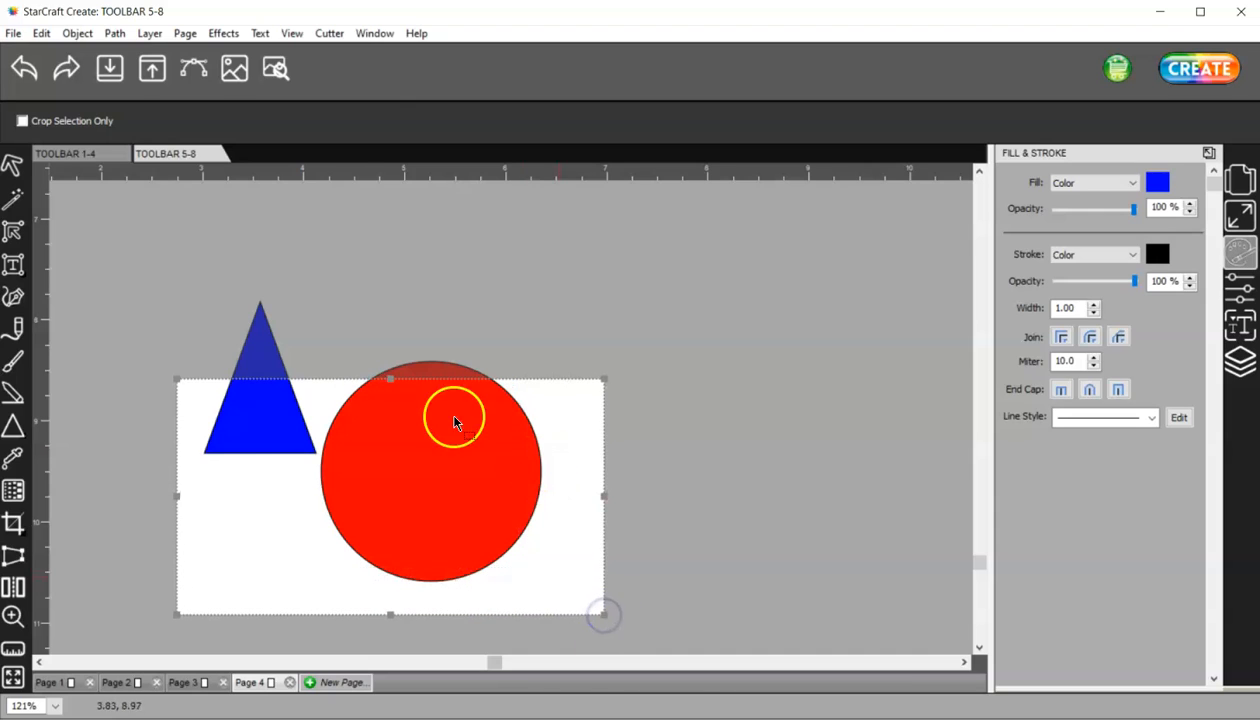
{"action": "double_click", "coordinate": [443, 455]}
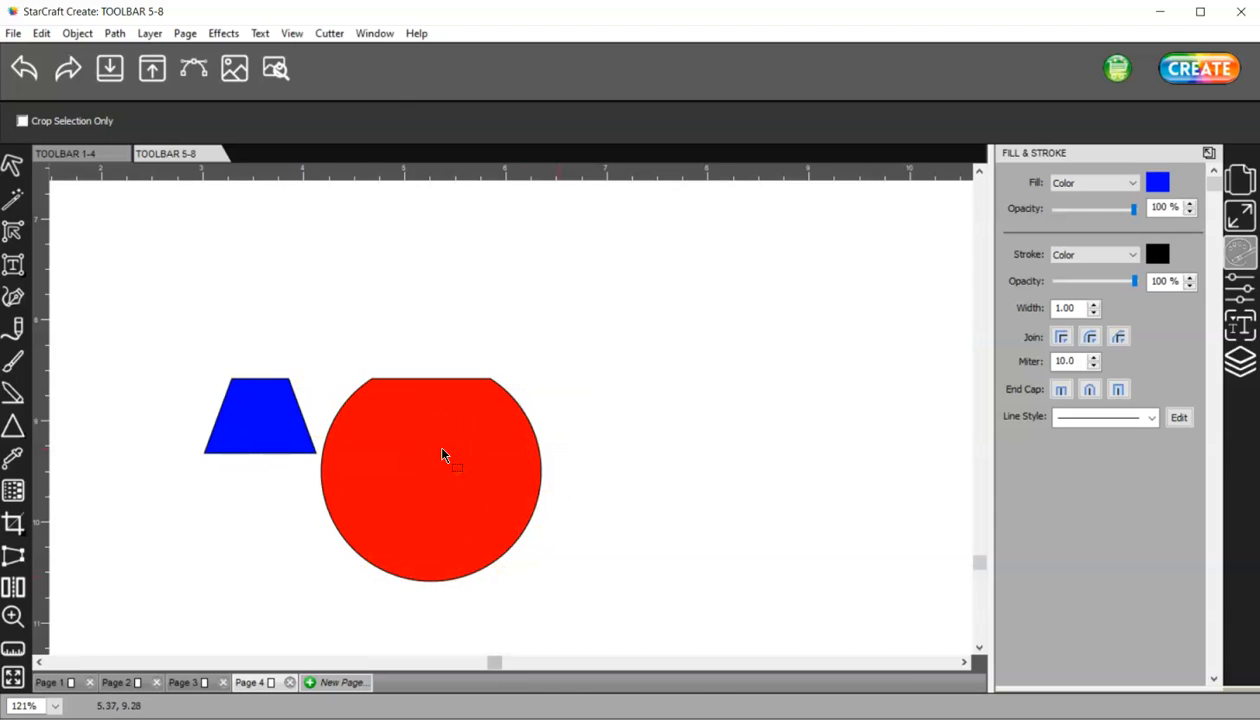
{"action": "left_click", "coordinate": [25, 80]}
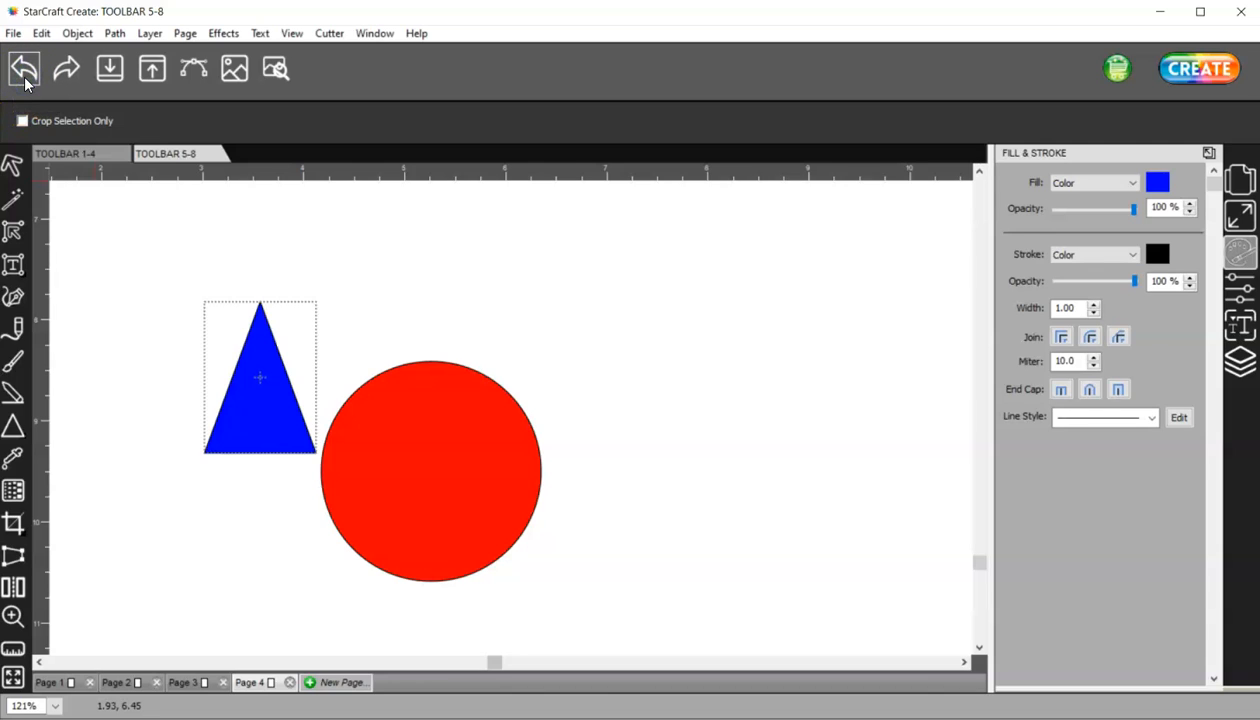
Enable Crop Selection Only and crop the selected blue triangle to its upper half, leaving the circle out of the crop.
{"action": "left_click", "coordinate": [22, 121]}
{"action": "left_click", "coordinate": [63, 215]}
{"action": "left_click_drag", "start_coordinate": [160, 265], "coordinate": [356, 384]}
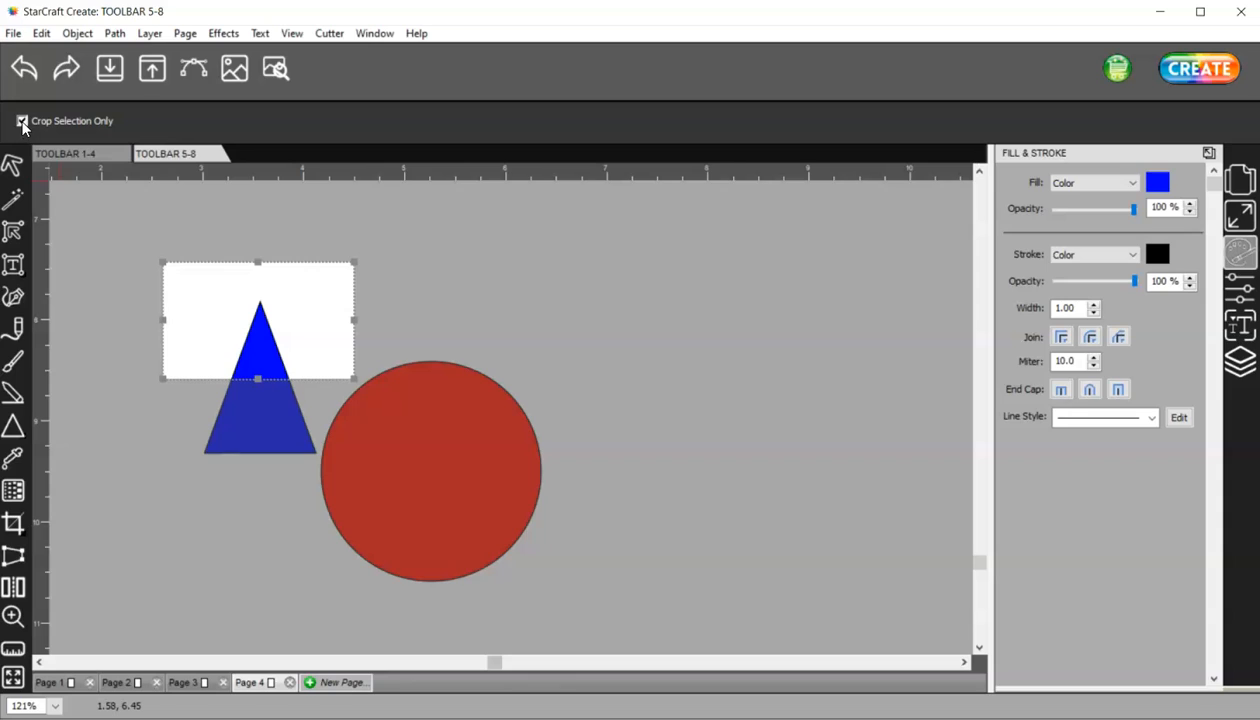
{"action": "key", "text": "Return"}
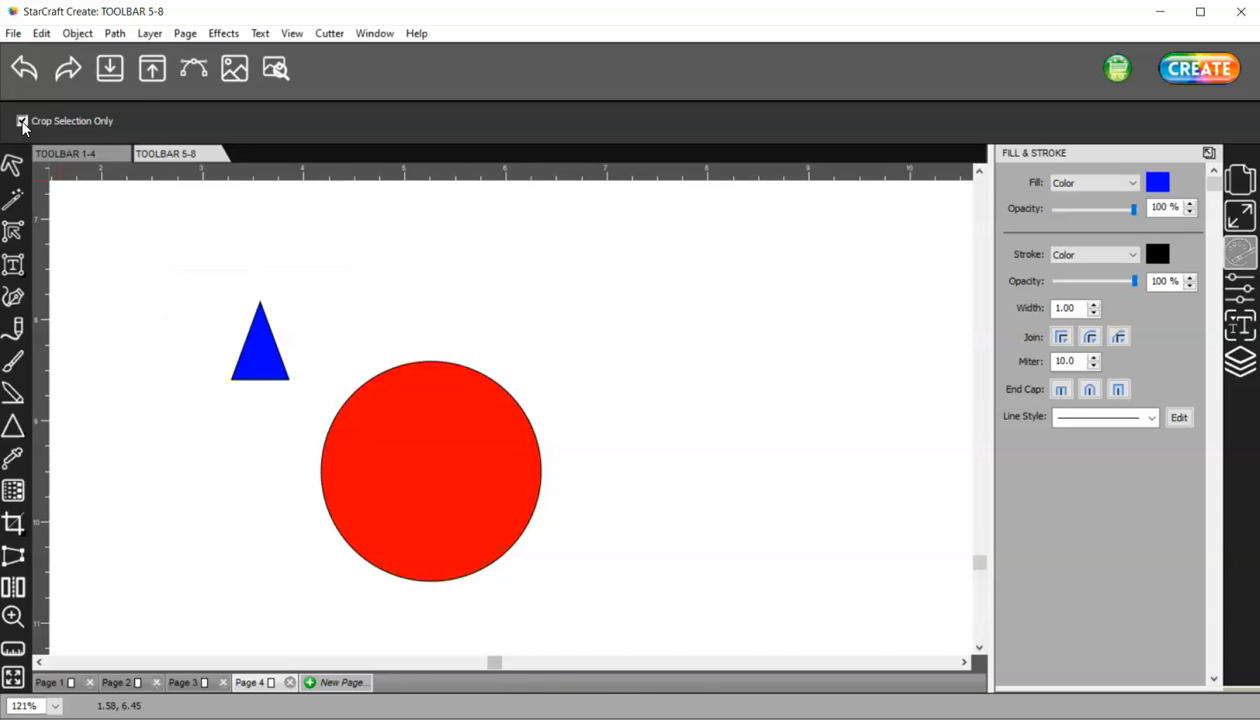
{"action": "left_click", "coordinate": [248, 348]}
{"action": "left_click", "coordinate": [305, 391]}
Undo the triangle's crop and crop it again to its lower part, cutting off the tip to form a trapezoid.
{"action": "left_click", "coordinate": [24, 68]}
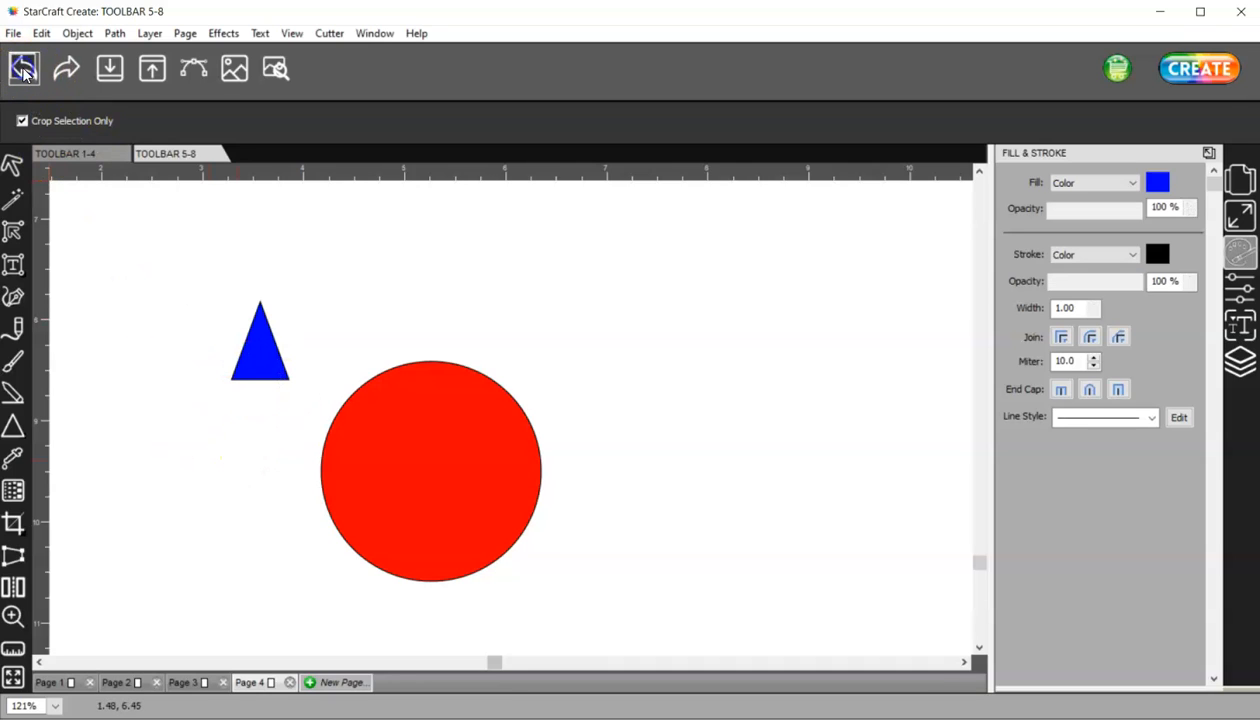
{"action": "left_click_drag", "start_coordinate": [161, 364], "coordinate": [319, 487]}
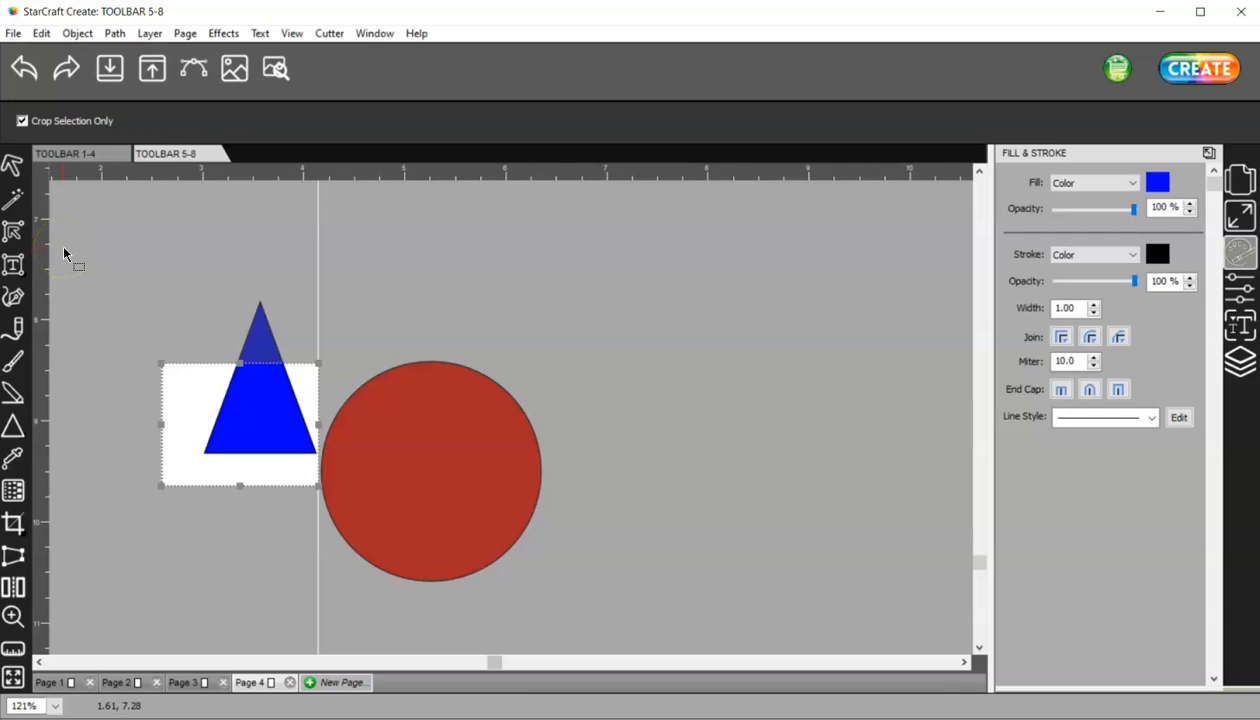
{"action": "key", "text": "Return"}
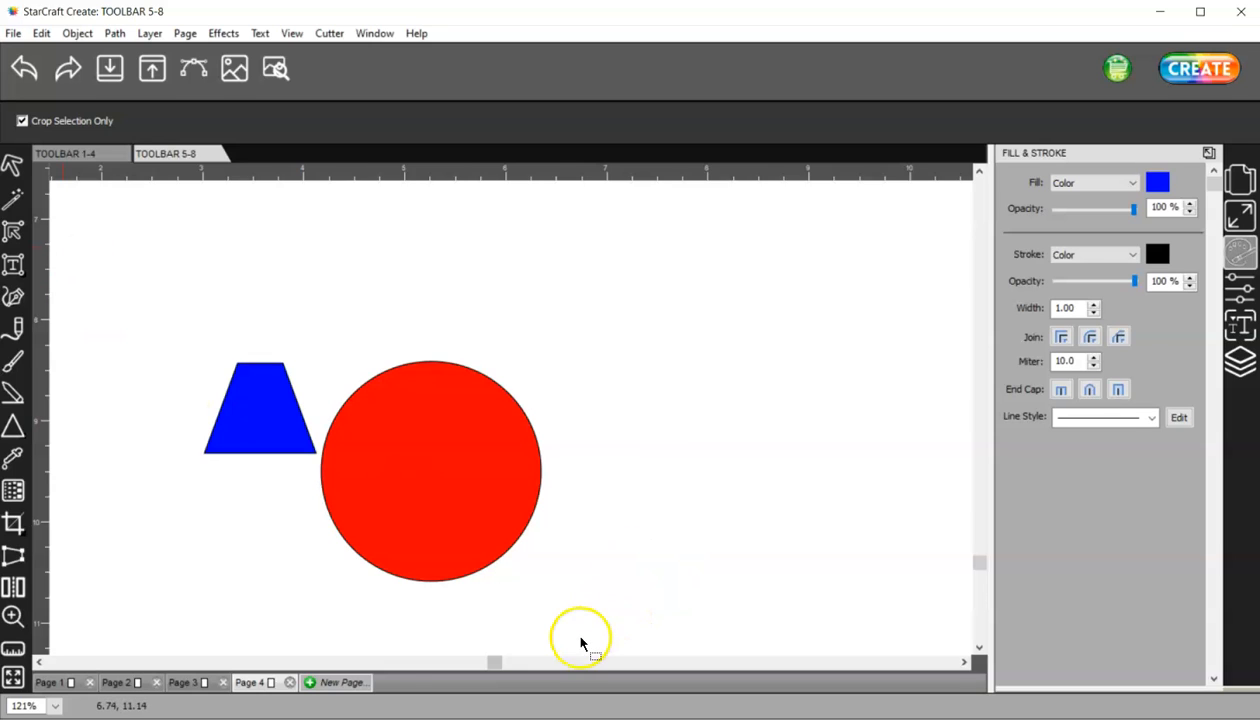
Try to crop the unselected circle to its right half, and place and cancel a crop area over the trapezoid's lower part.
{"action": "left_click_drag", "start_coordinate": [579, 628], "coordinate": [434, 307]}
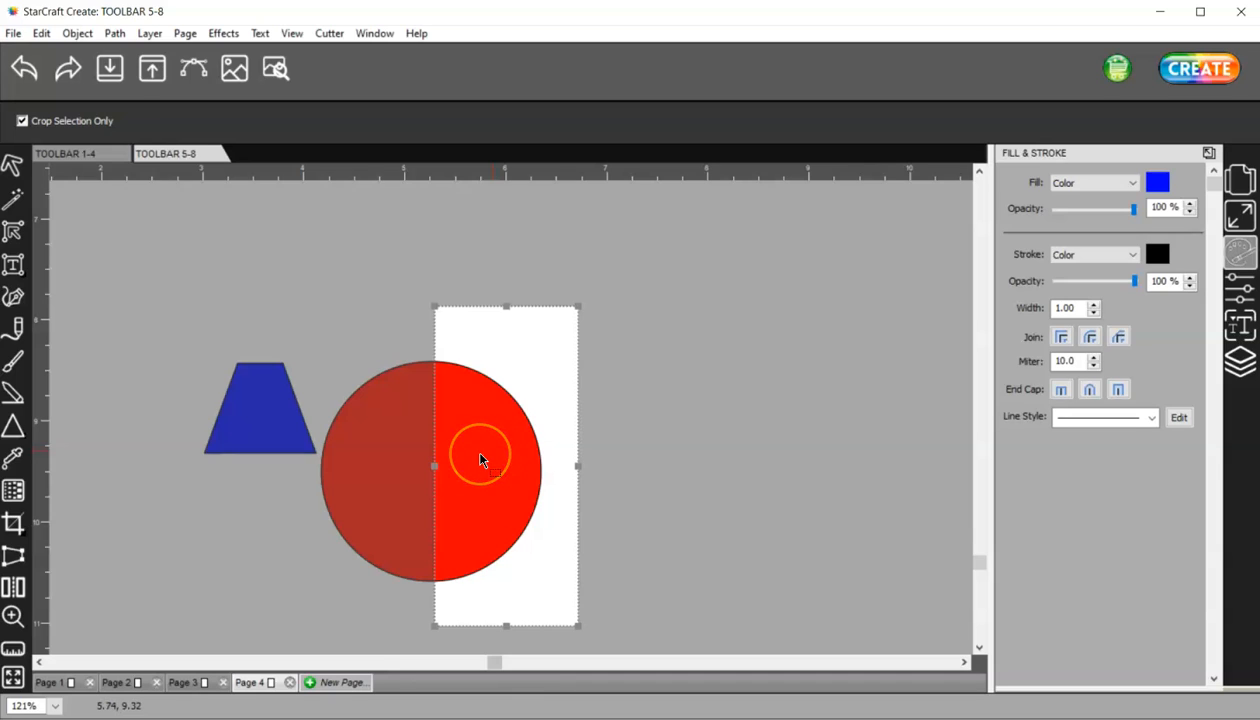
{"action": "double_click", "coordinate": [480, 453]}
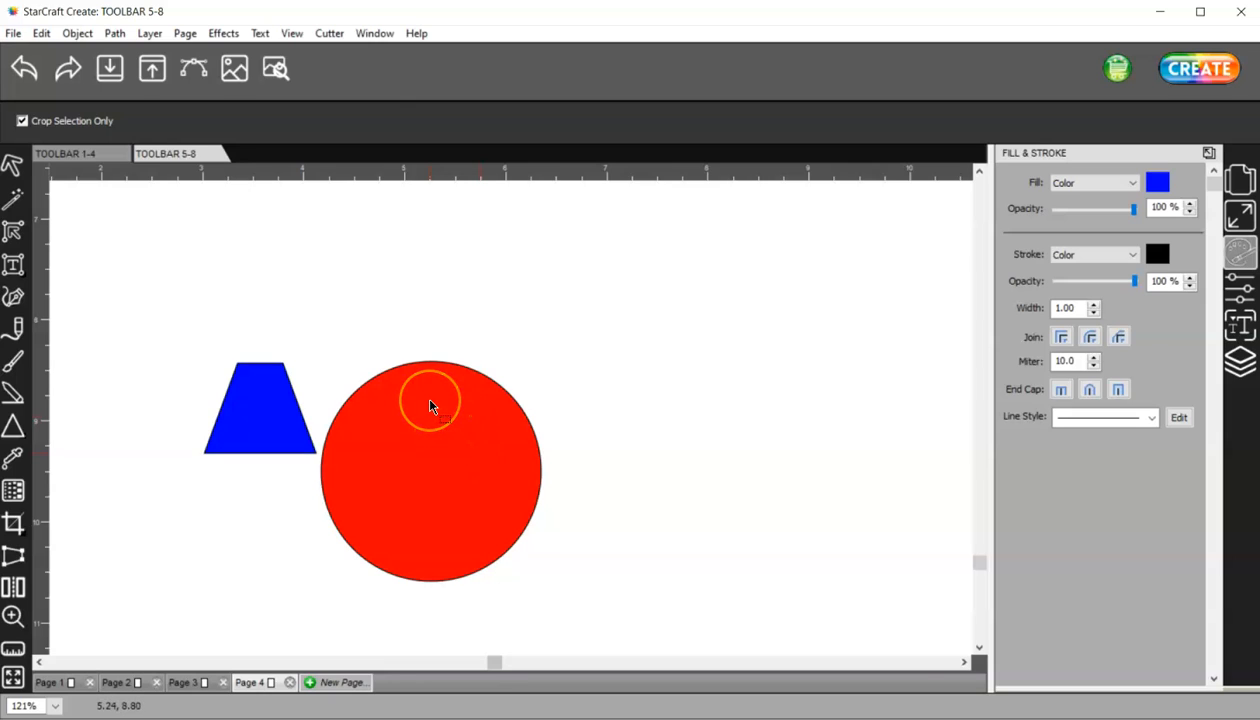
{"action": "left_click", "coordinate": [175, 395]}
{"action": "left_click_drag", "start_coordinate": [175, 395], "coordinate": [317, 481]}
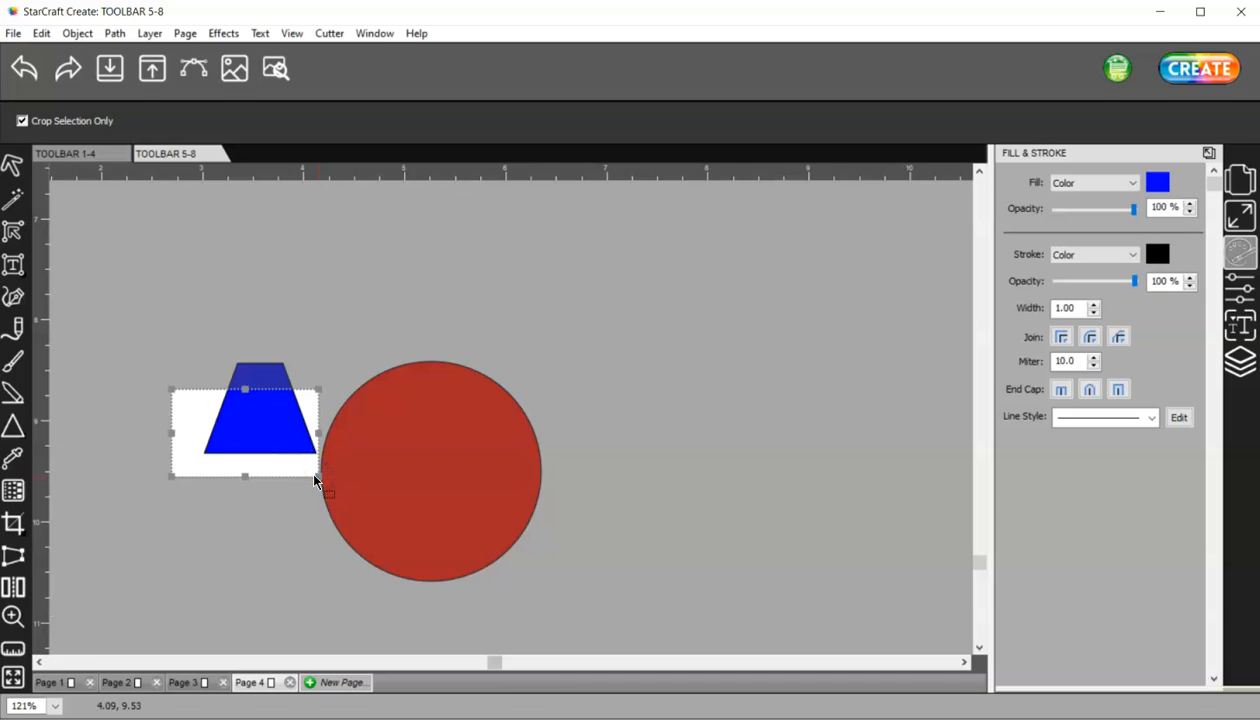
{"action": "key", "text": "Escape"}
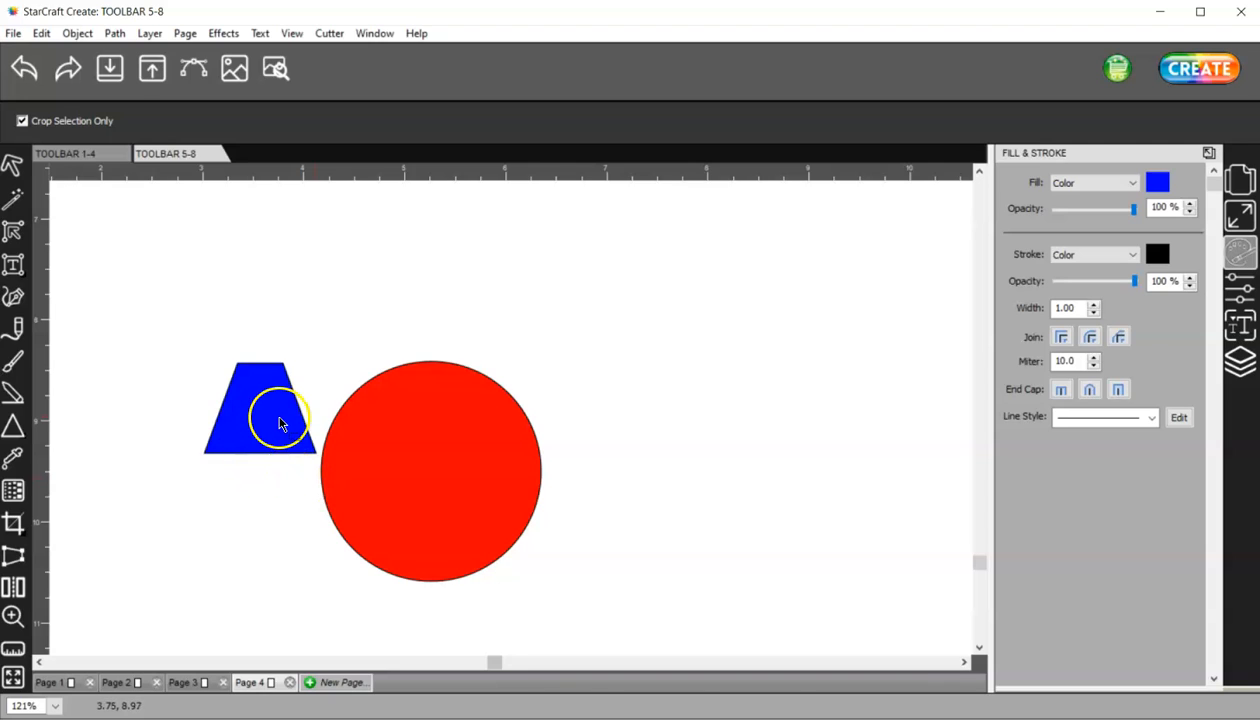
Turn off Crop Selection Only for the Crop tool.
{"action": "left_click", "coordinate": [22, 121]}
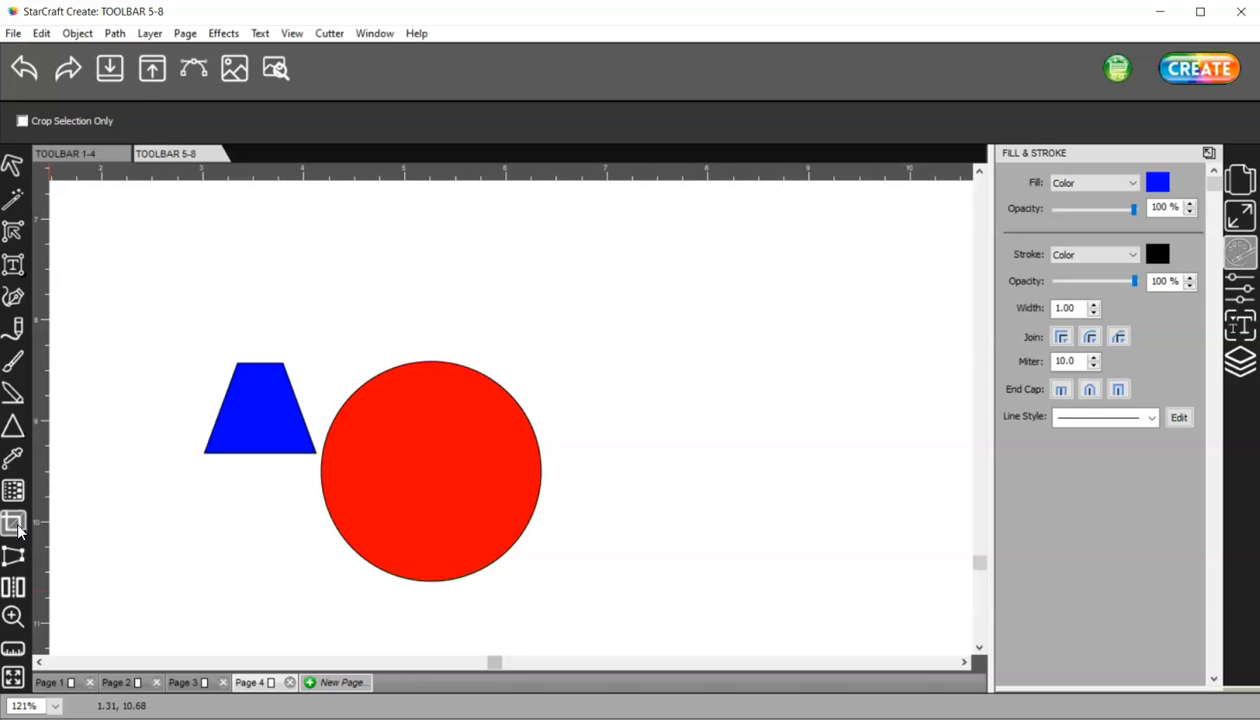
{"action": "left_click", "coordinate": [17, 530]}
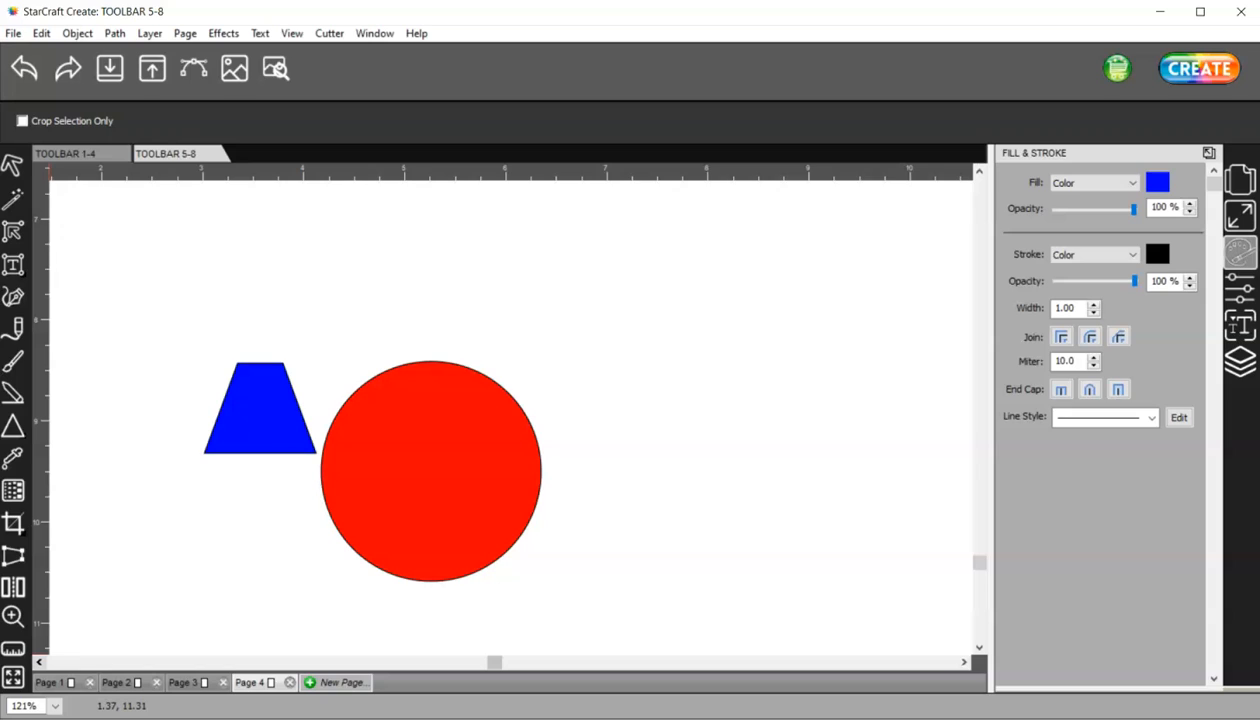